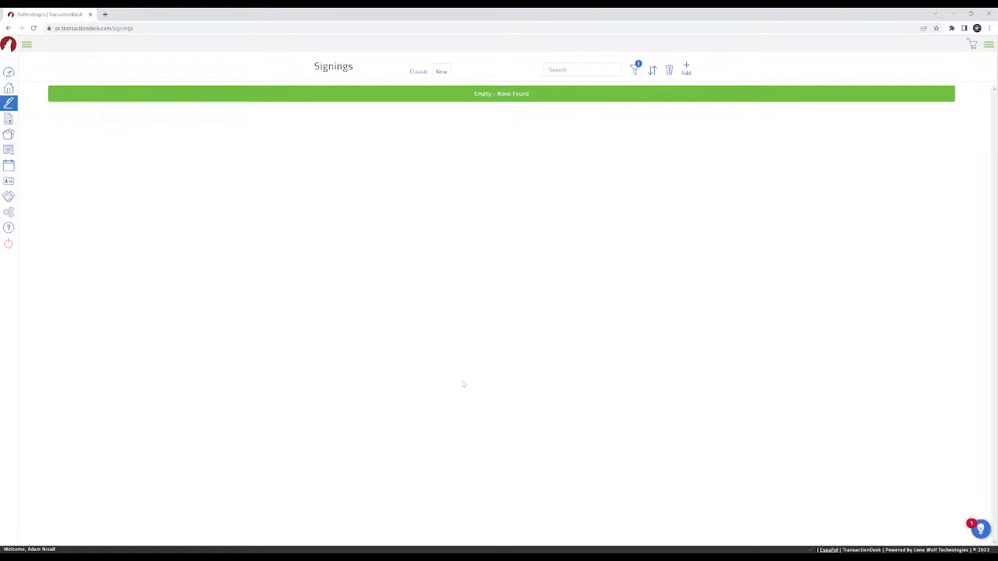
Create a new signing named "lead paint" and save it.
key(ctrl+plus)
key(ctrl+plus)
key(ctrl+plus)
key(ctrl+plus)
key(ctrl+plus)
key(ctrl+minus)
key(ctrl+minus)
key(ctrl+plus)
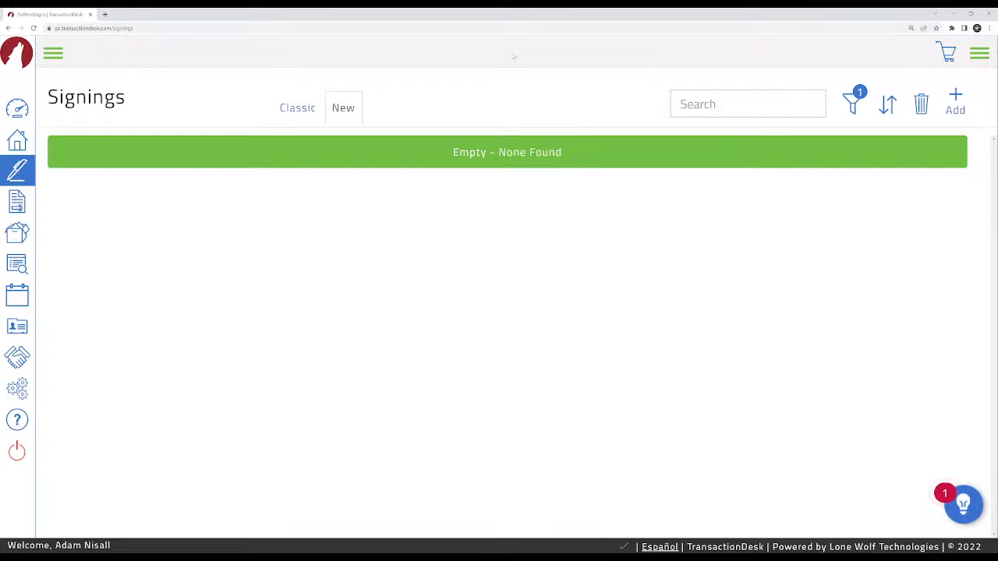
click(957, 101)
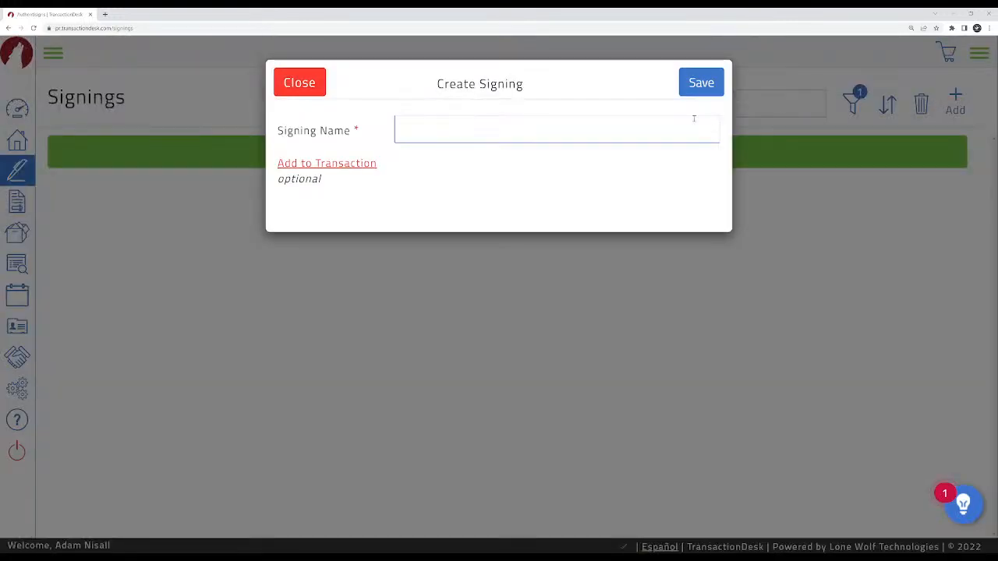
click(514, 126)
text(lead paint)
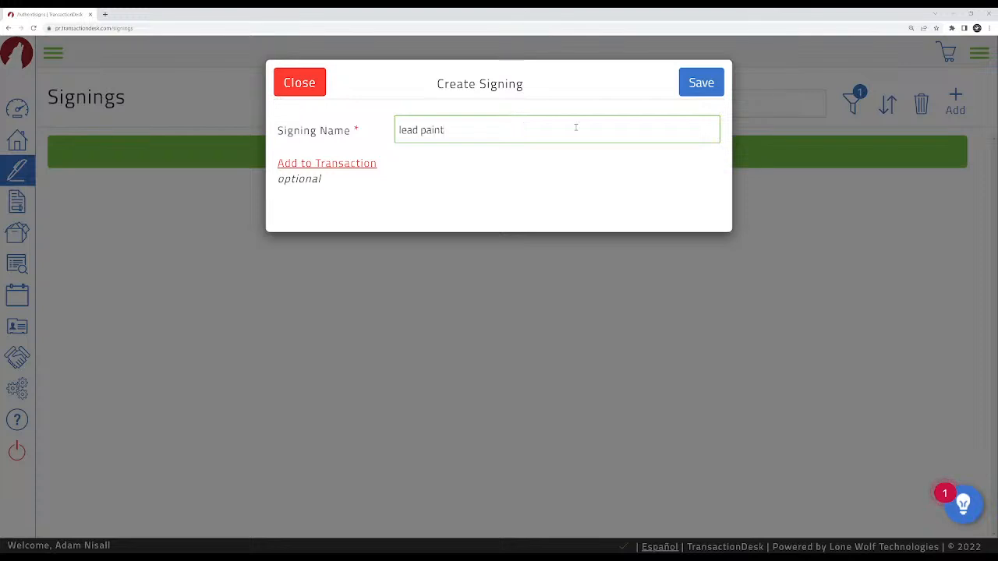
click(698, 91)
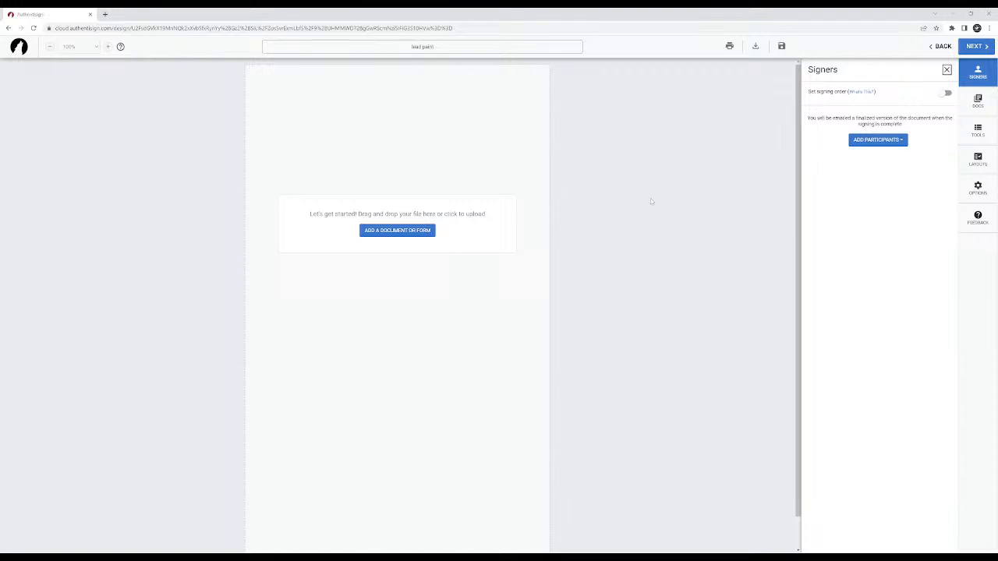
Upload the file "lead paint blank" as the signing's document.
key(ctrl+plus)
key(ctrl+plus)
key(ctrl+plus)
key(ctrl+plus)
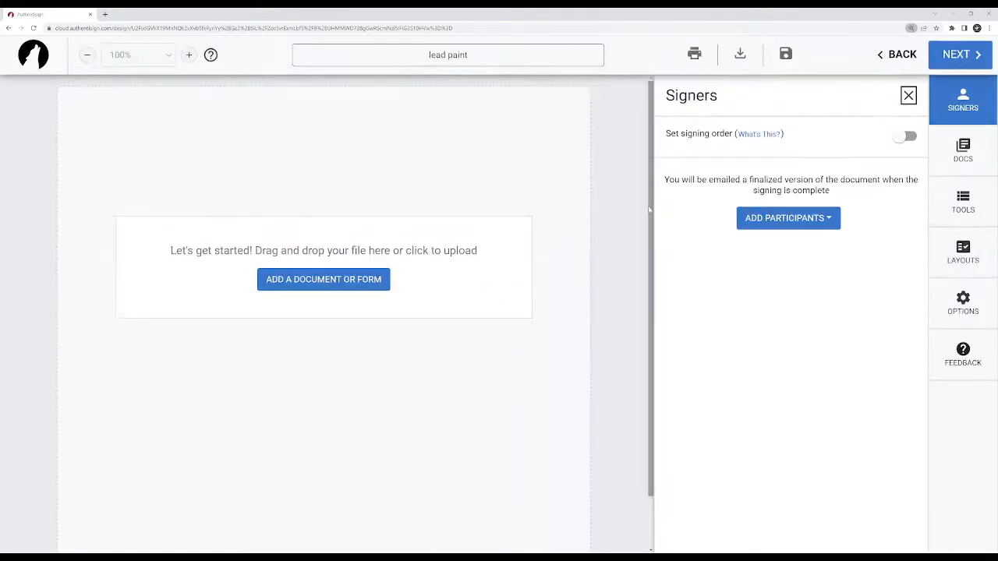
key(ctrl+plus)
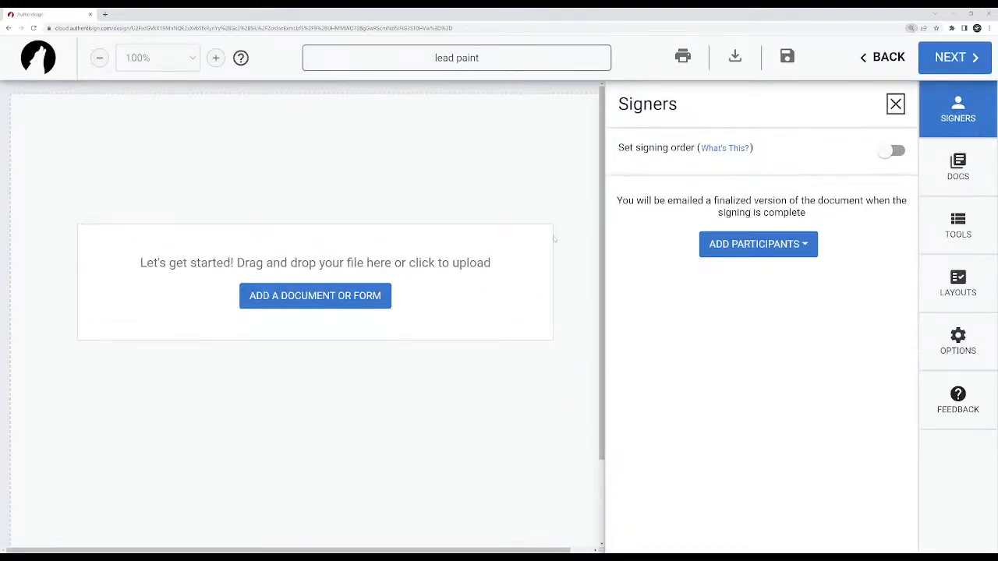
scroll(473, 282, down, 1)
scroll(471, 283, up, 1)
click(288, 531)
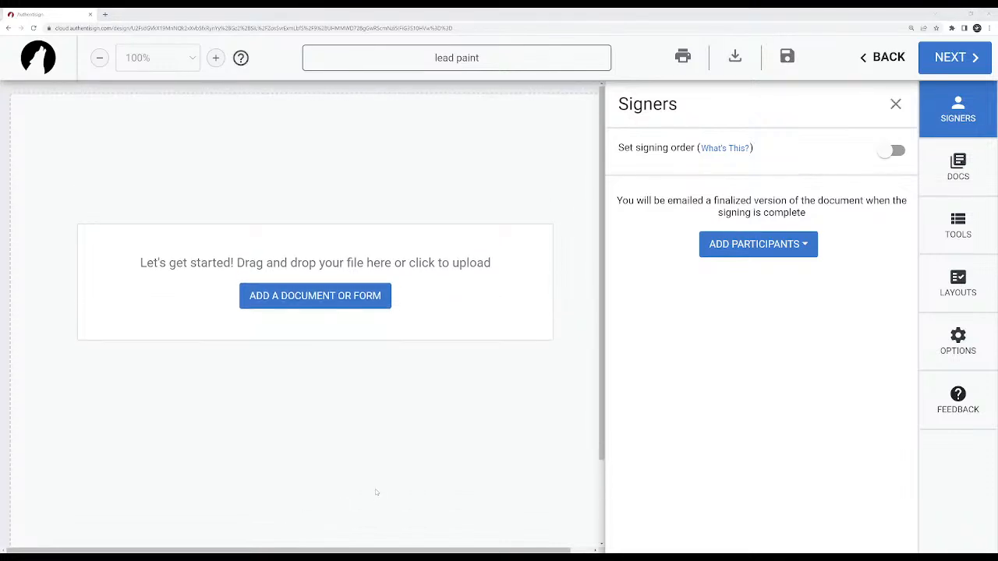
click(369, 537)
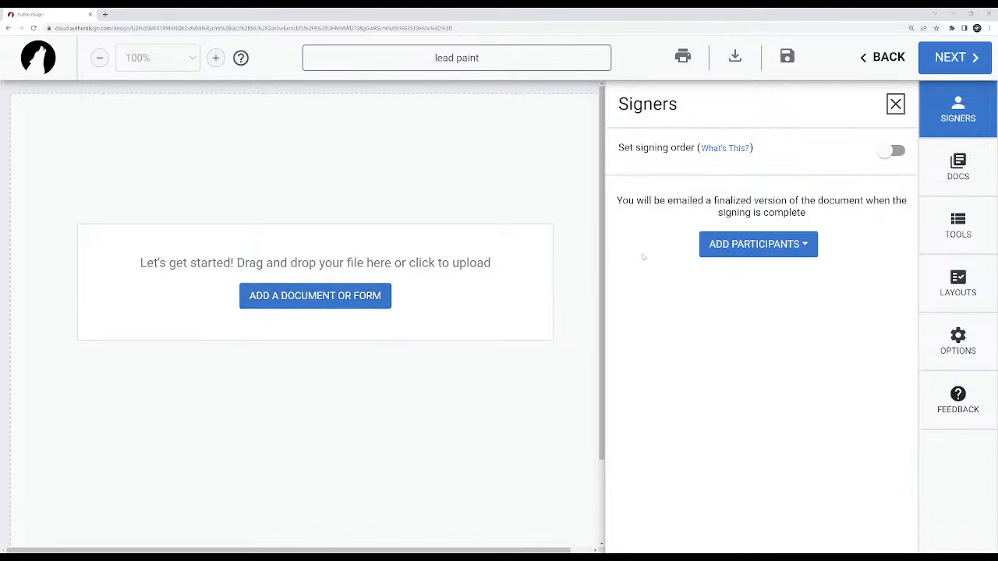
click(965, 173)
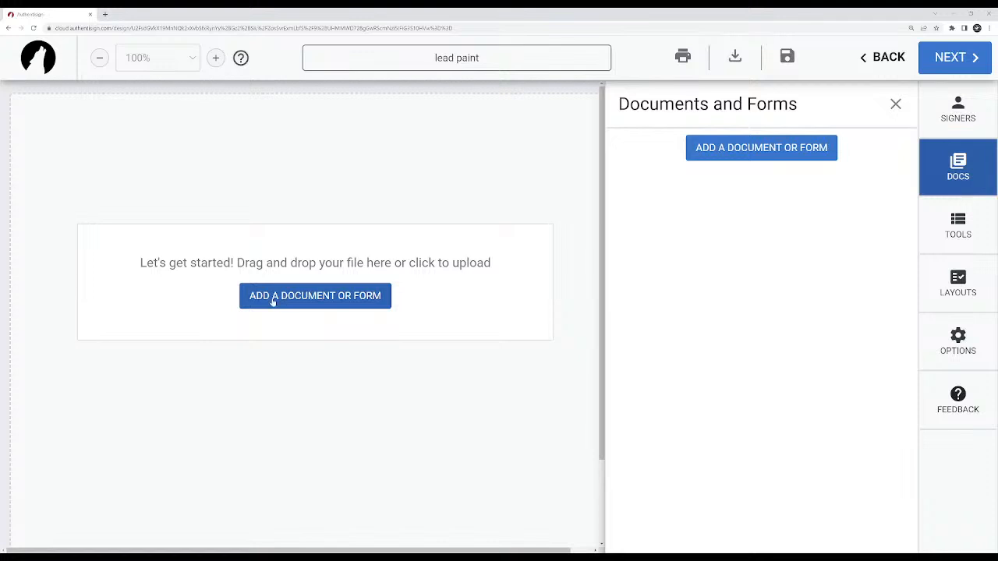
click(310, 298)
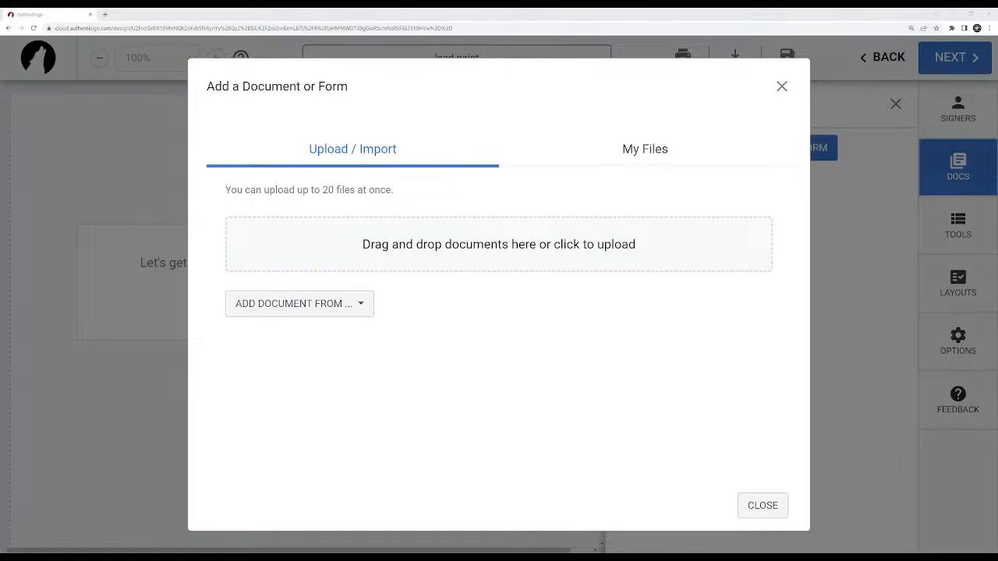
double_click(245, 235)
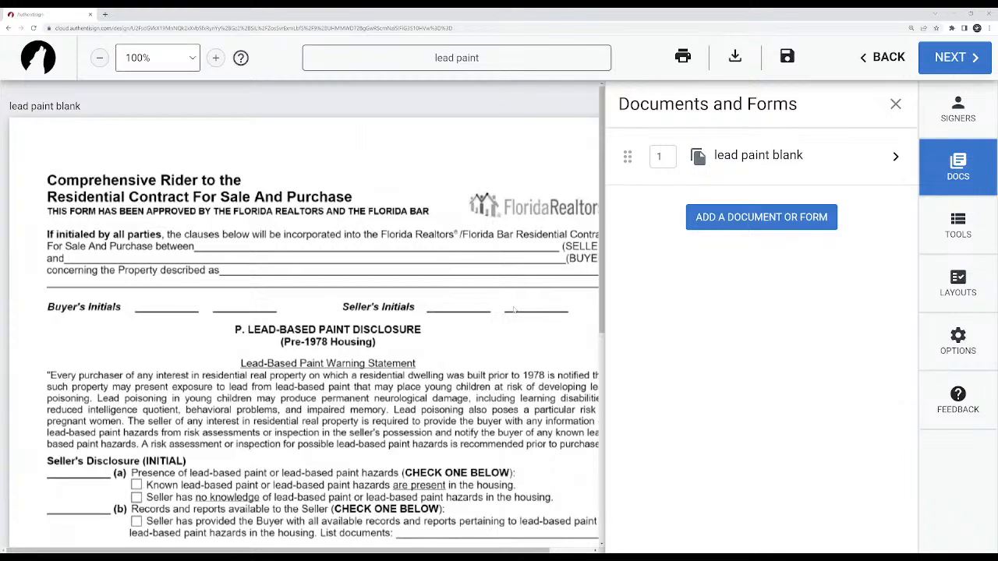
Examine the lead paint blank form, its document detail settings and the options for page 1, without saving changes.
scroll(351, 333, down, 5)
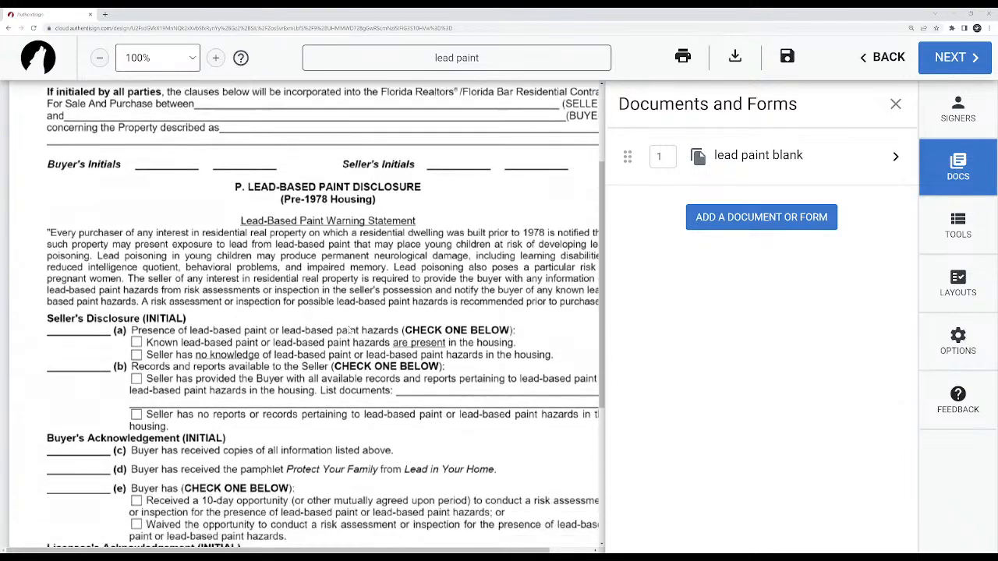
scroll(351, 331, up, 6)
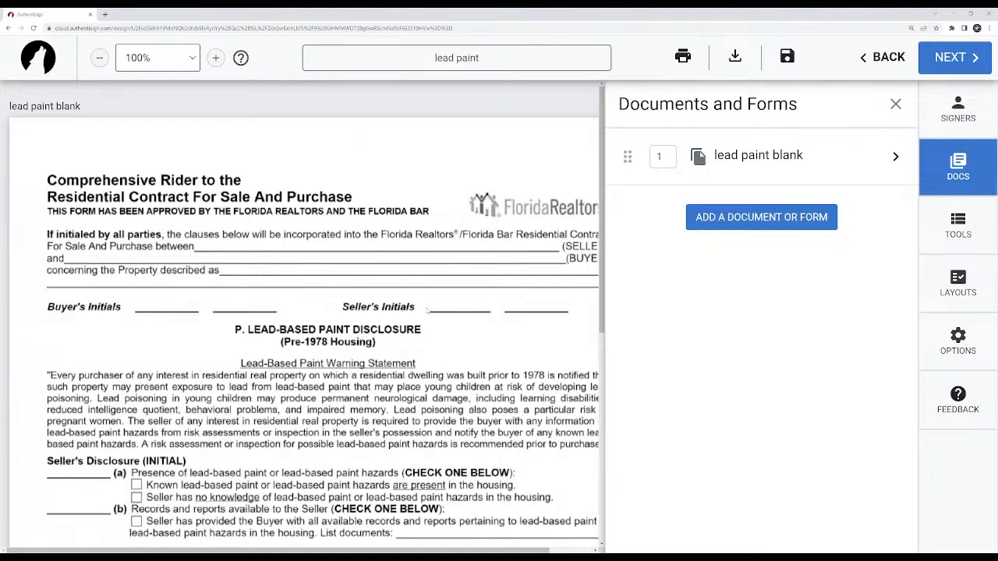
mouse_move(414, 552)
mouse_down()
mouse_move(456, 552)
mouse_move(414, 553)
mouse_up()
click(896, 157)
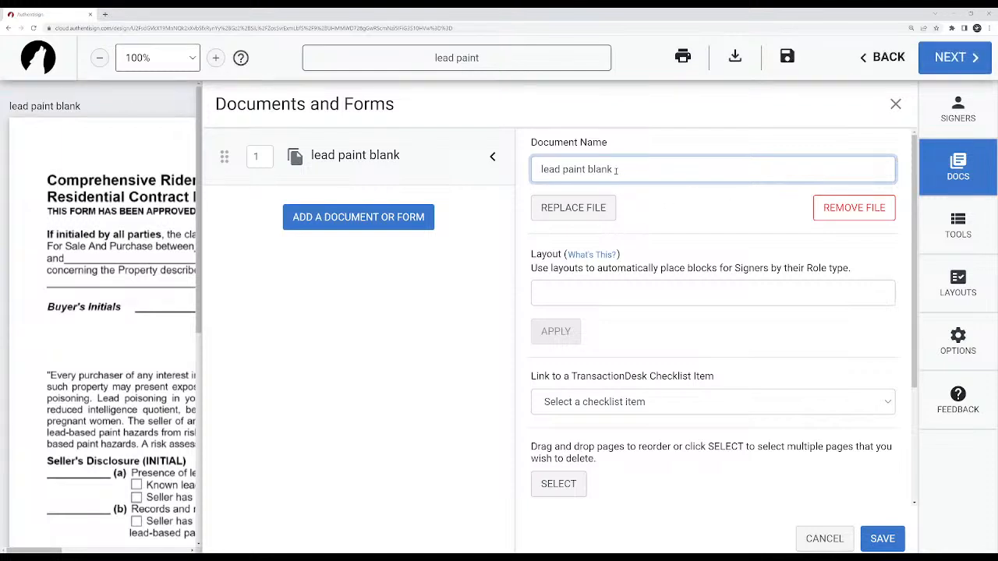
scroll(678, 199, down, 3)
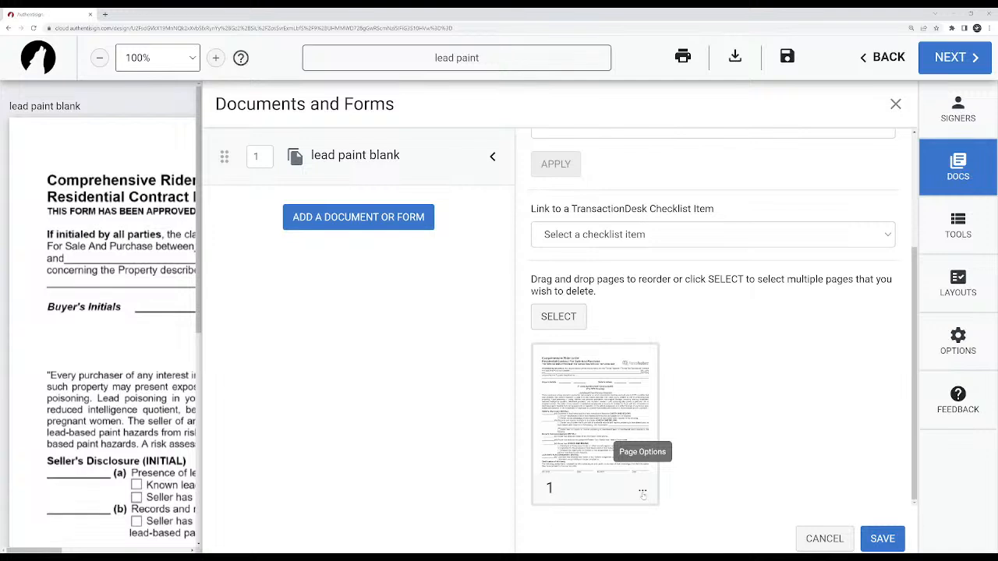
click(642, 493)
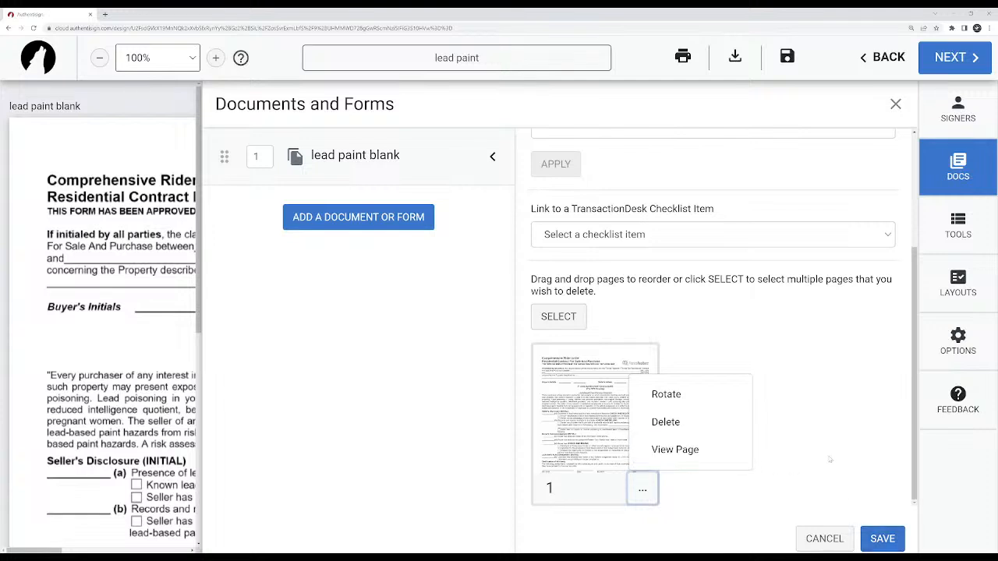
click(793, 369)
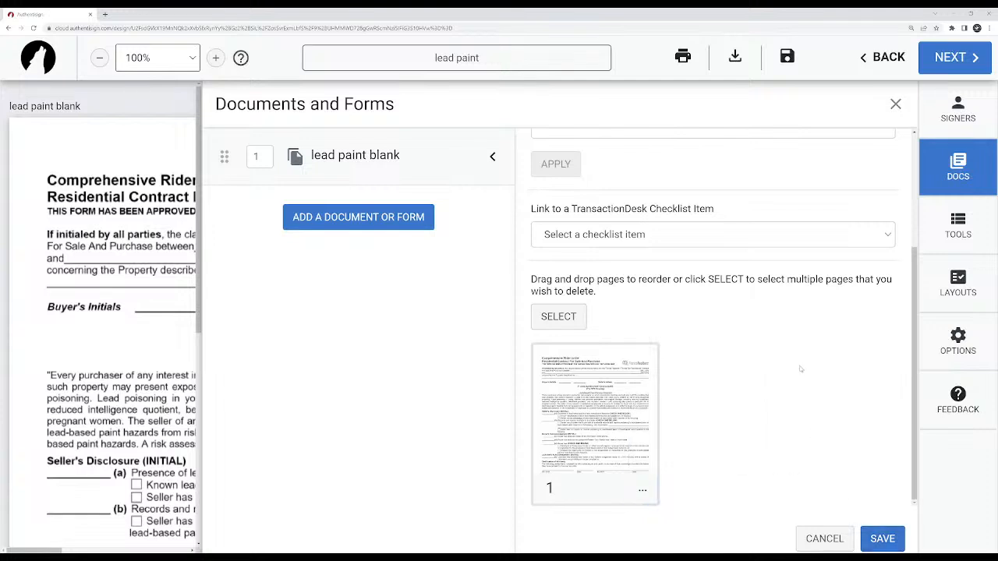
click(833, 539)
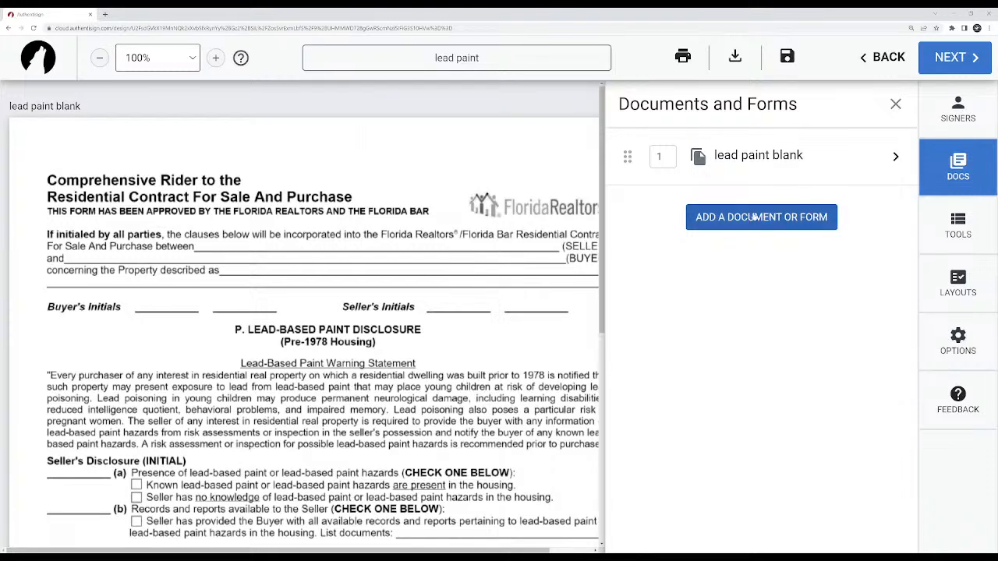
click(896, 157)
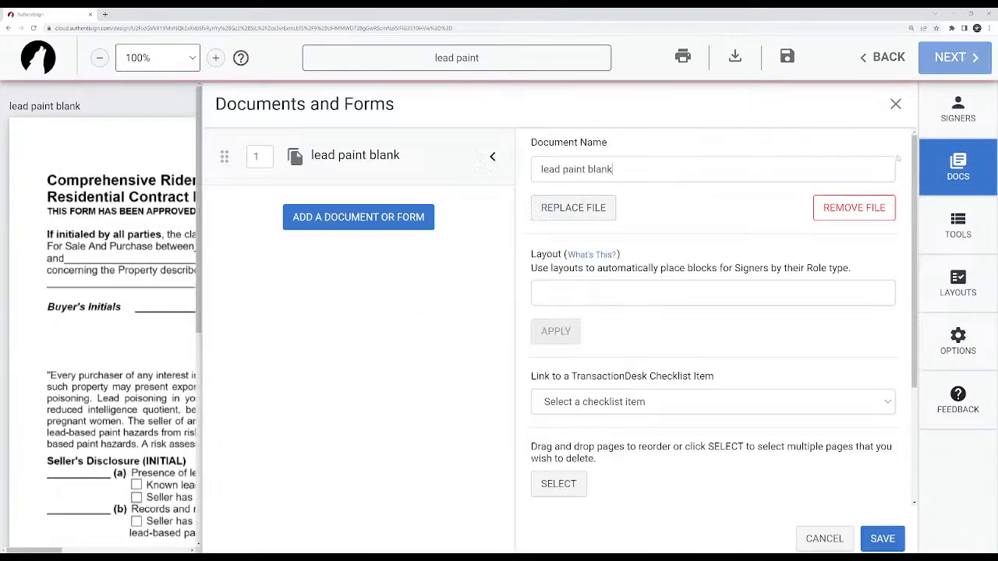
scroll(706, 268, down, 1)
scroll(705, 267, down, 2)
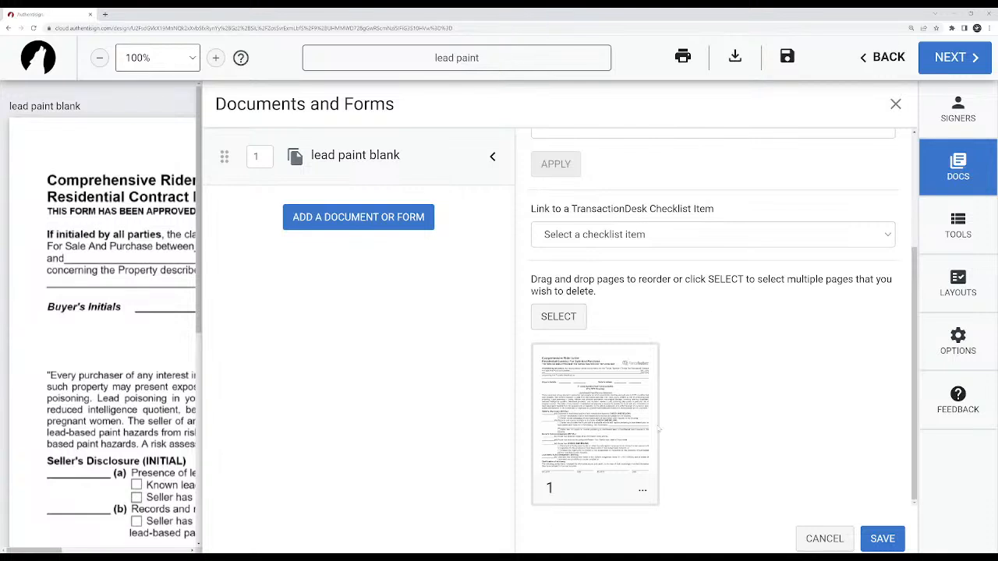
scroll(639, 390, up, 2)
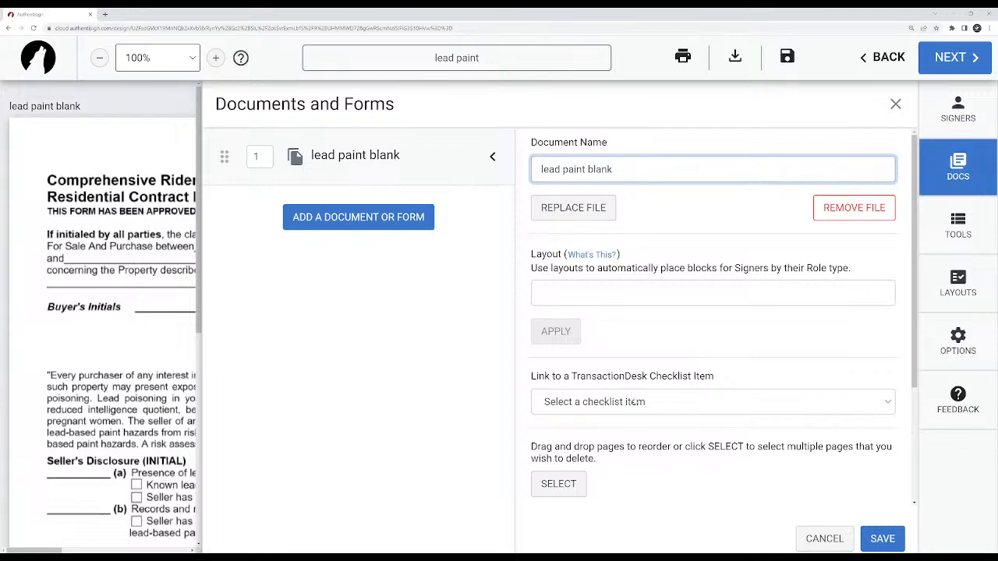
click(824, 539)
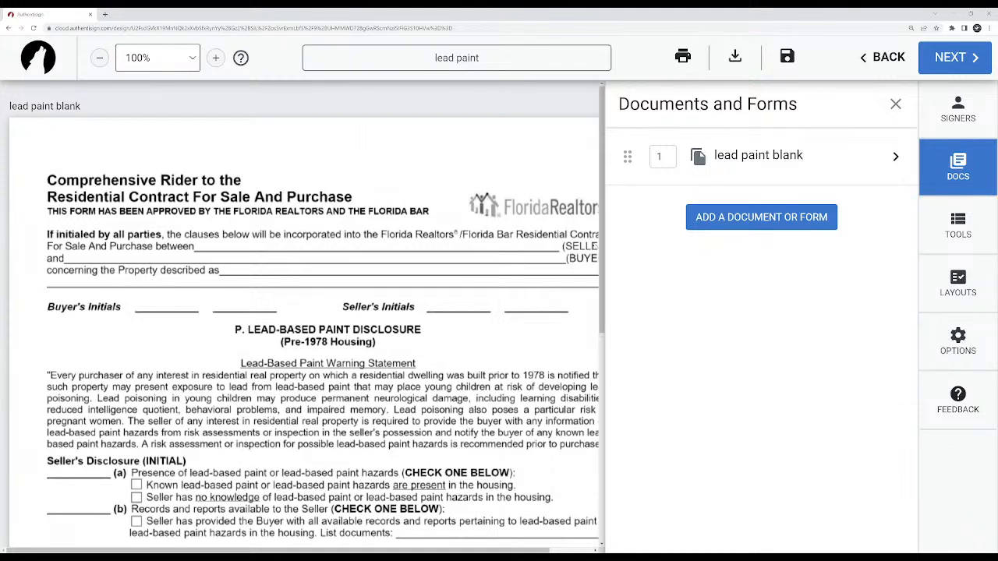
Add yourself as a participant with the Remote Signer type and save the signer details.
click(965, 116)
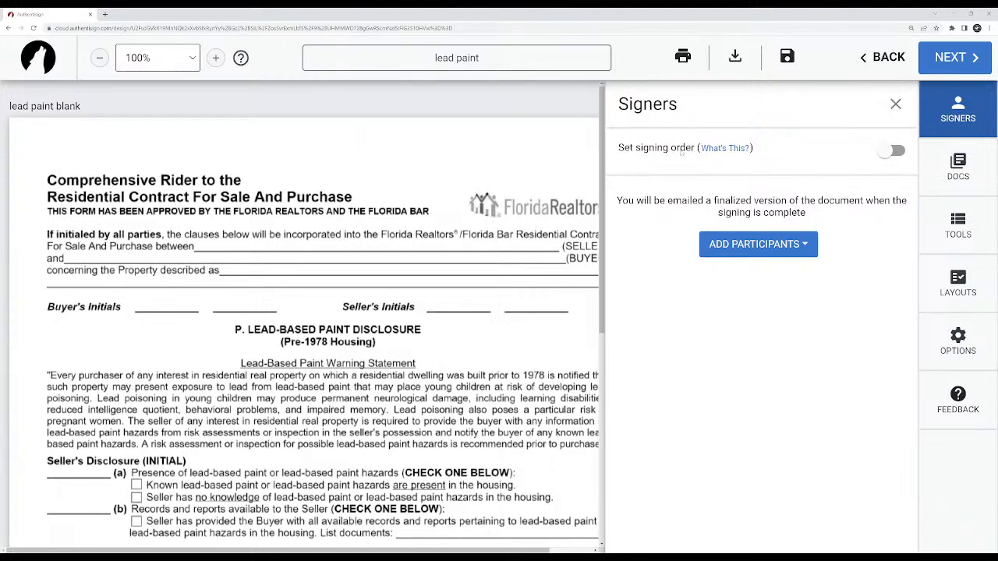
click(768, 251)
click(761, 282)
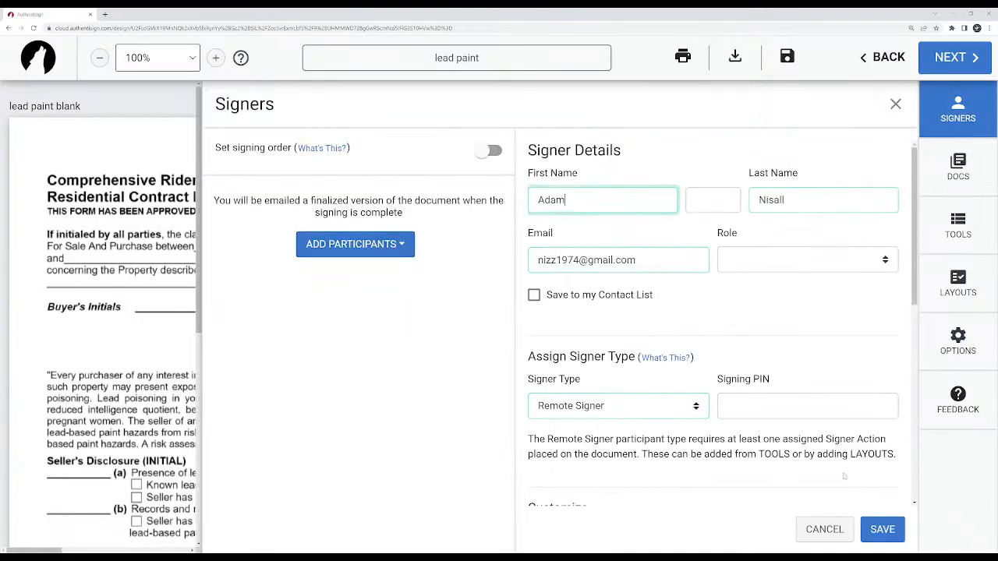
click(882, 528)
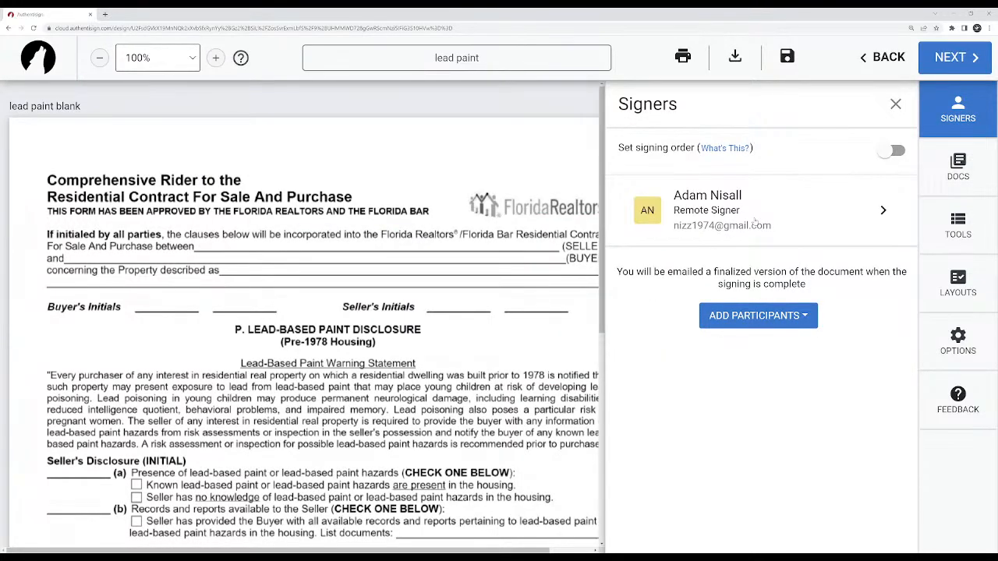
Start adding a new participant and enter the signer's first and last name.
click(750, 316)
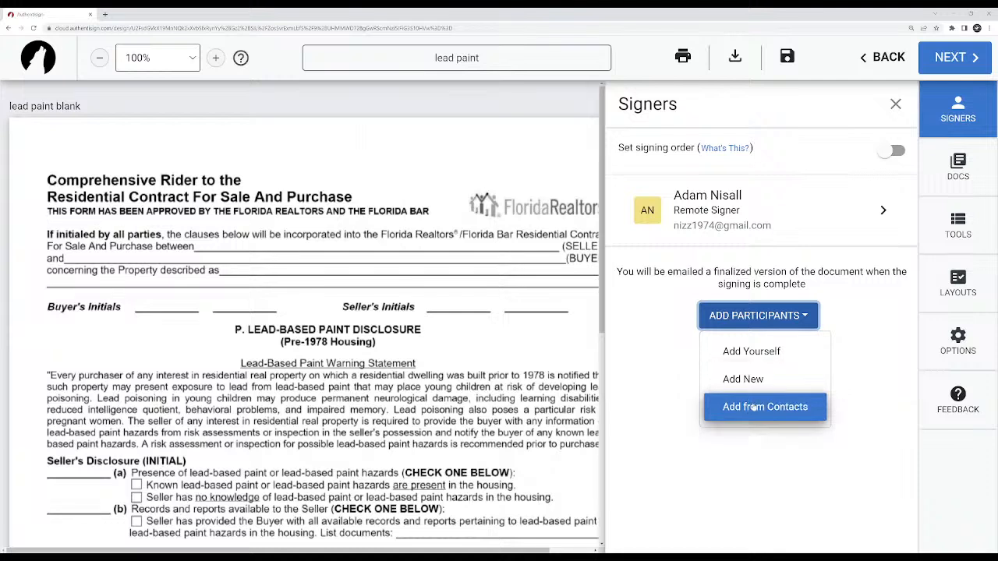
click(749, 379)
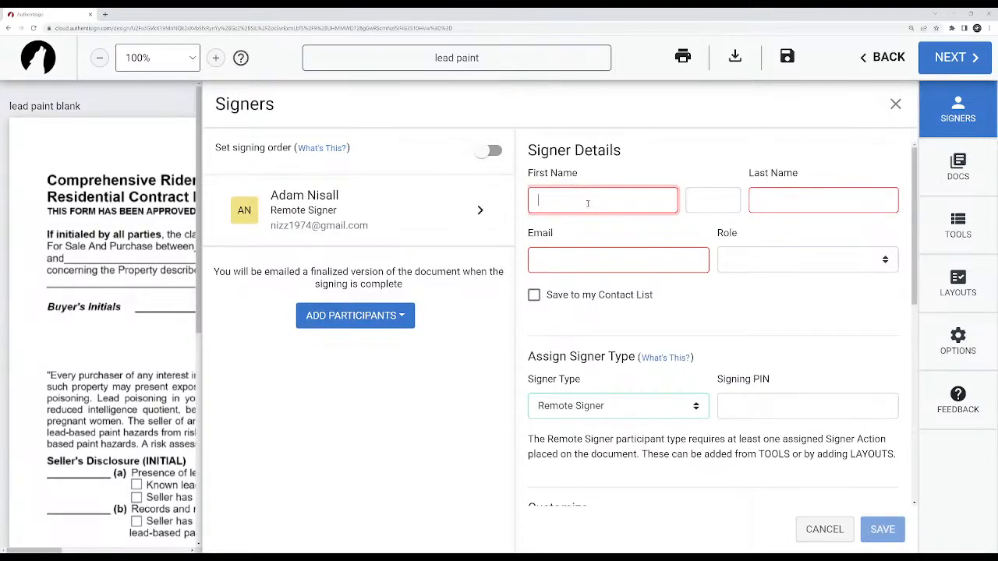
text(John)
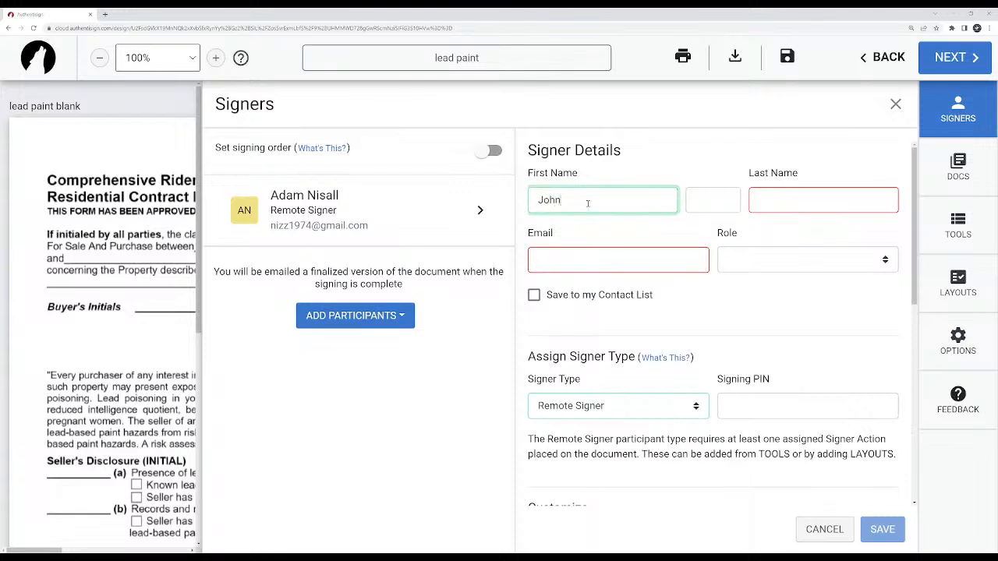
key(Tab)
text(Doe)
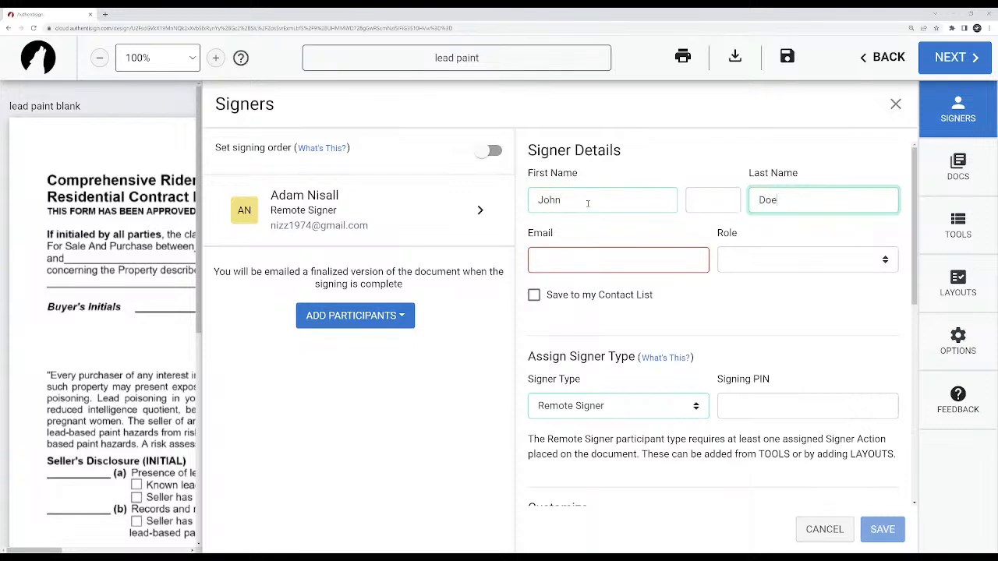
click(704, 203)
text(L)
key(BackSpace)
text(L)
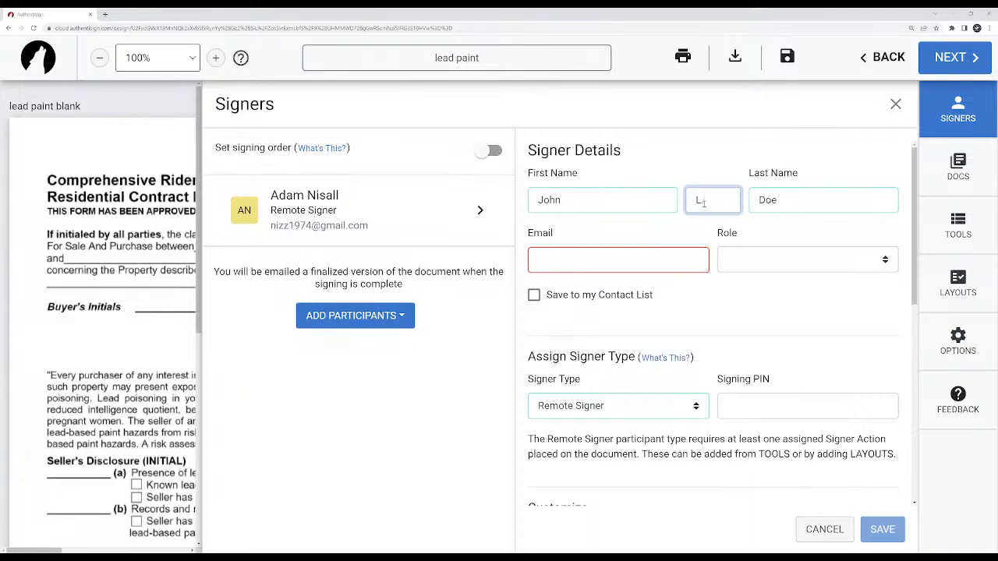
key(BackSpace)
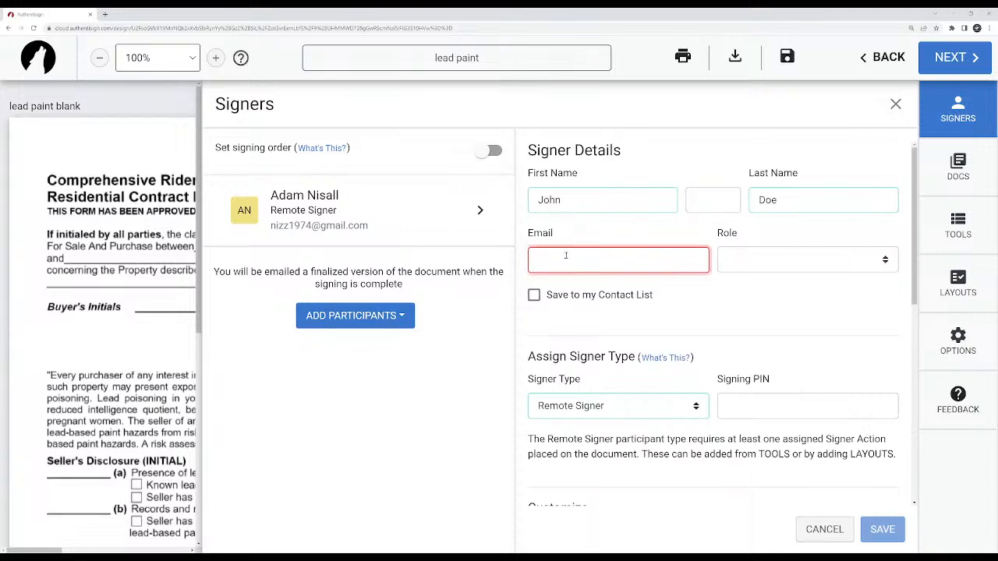
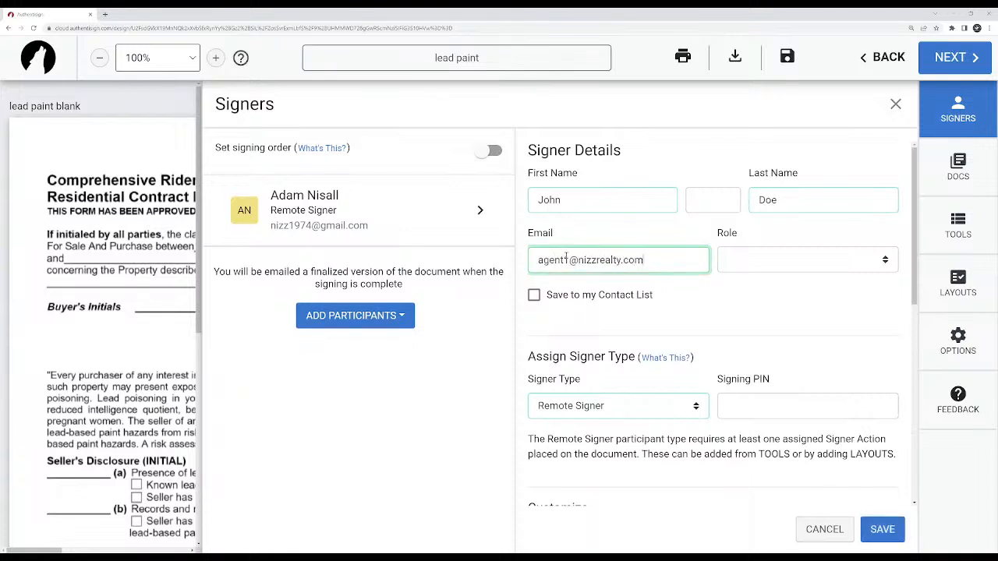
Enter the new signer's e-mail address, keeping the signer out of the saved contact list.
click(535, 296)
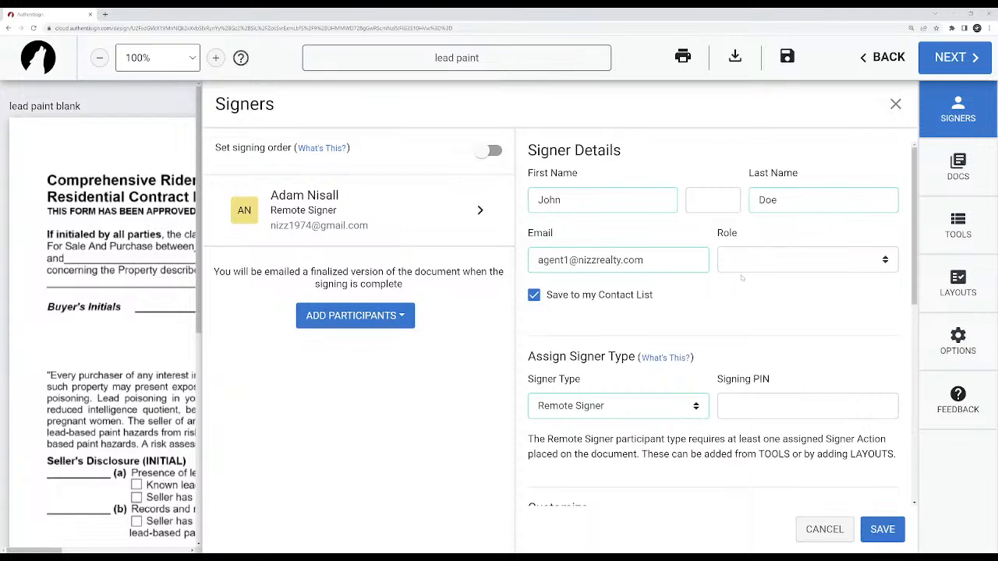
click(534, 295)
Examine the signer roles available for the new participant, without choosing one.
scroll(724, 302, down, 1)
scroll(726, 298, up, 1)
click(733, 261)
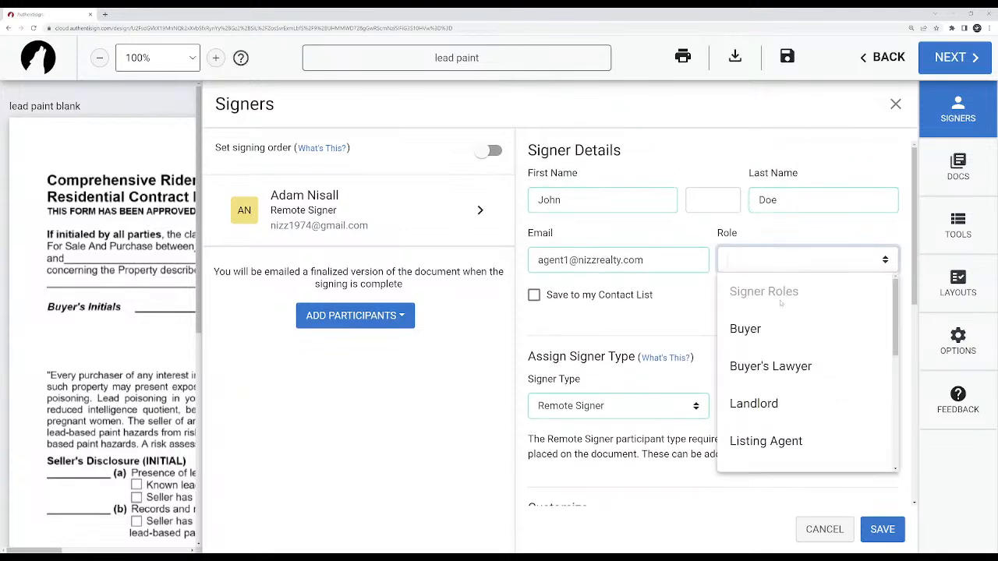
scroll(771, 382, down, 2)
scroll(771, 425, down, 2)
scroll(769, 432, up, 3)
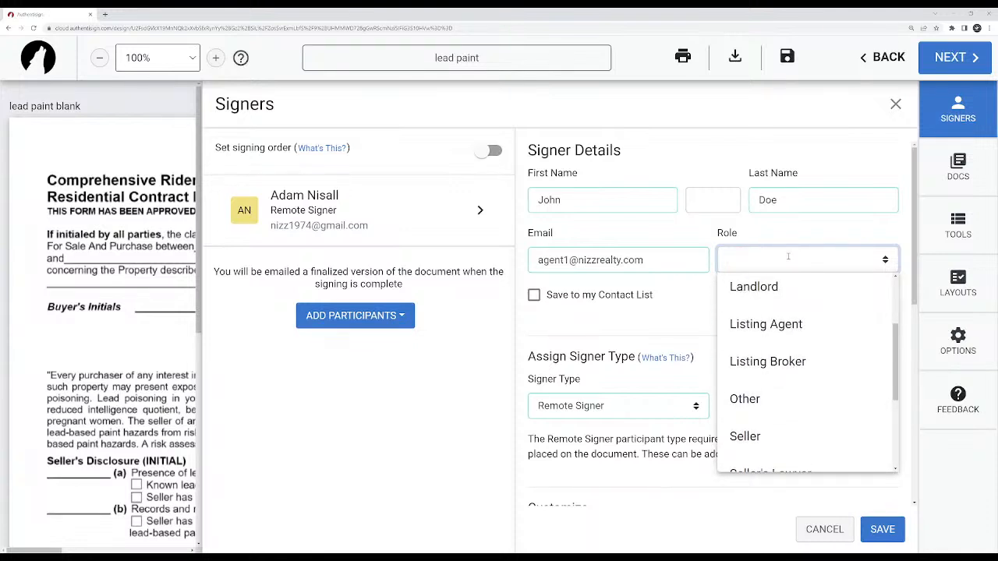
click(691, 306)
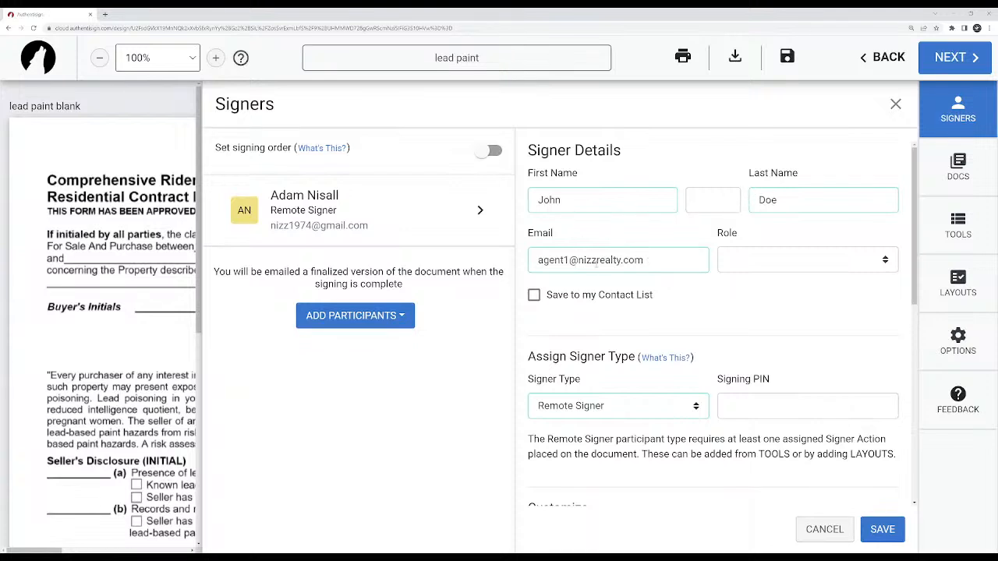
Review the new signer's type, custom signature, language and signature options, without changing them.
scroll(783, 280, down, 1)
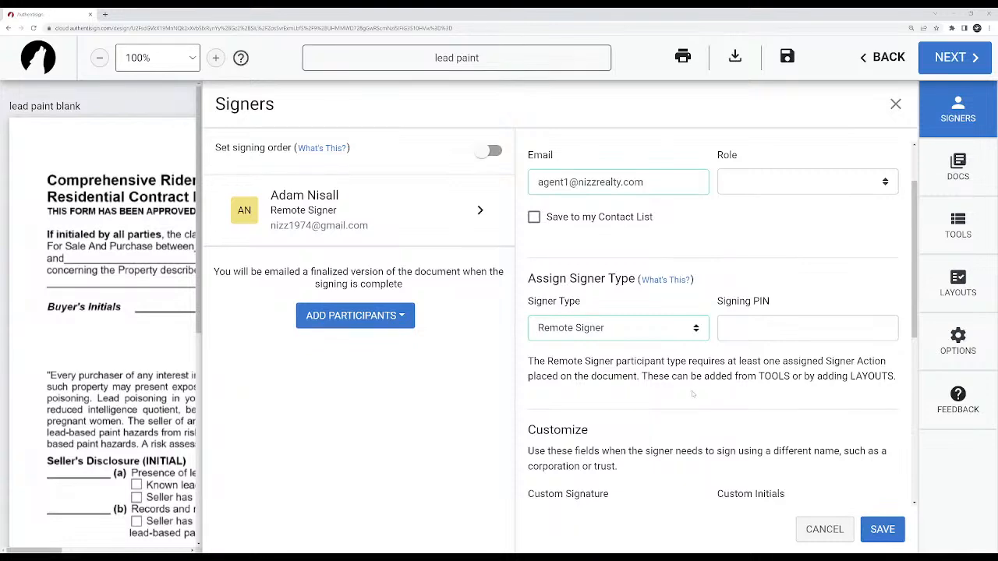
scroll(693, 394, down, 3)
scroll(583, 384, down, 1)
scroll(590, 372, down, 1)
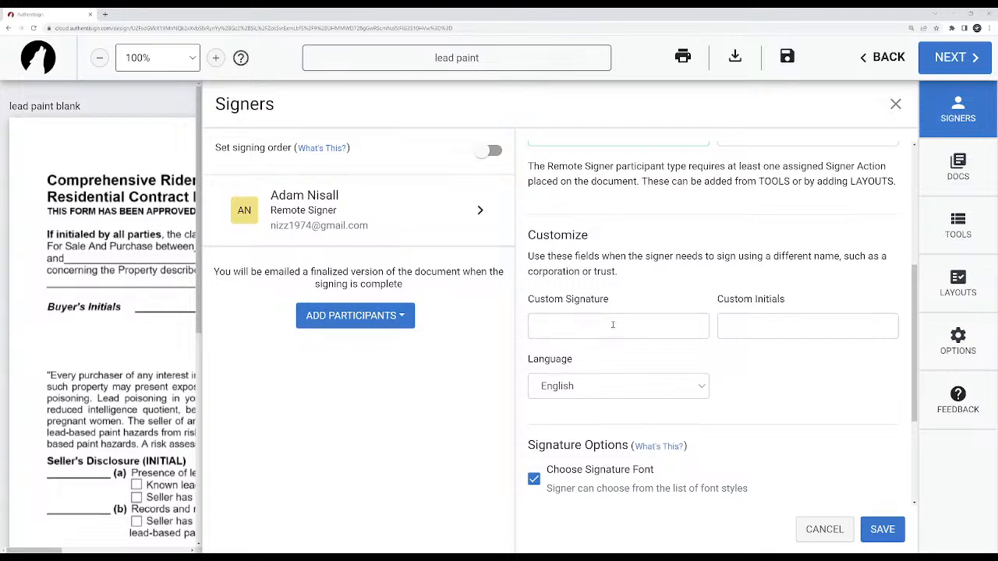
scroll(613, 325, down, 4)
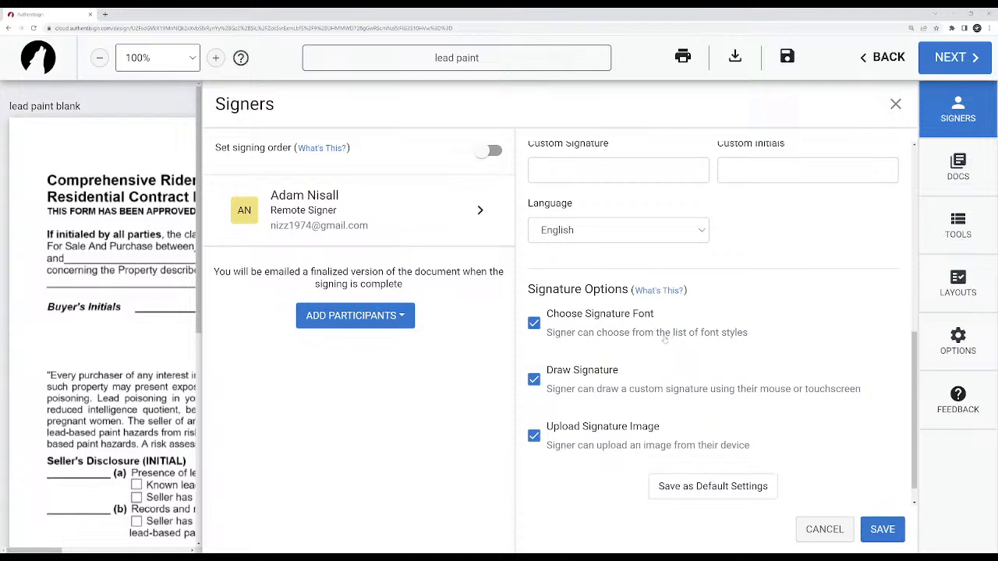
scroll(634, 397, down, 1)
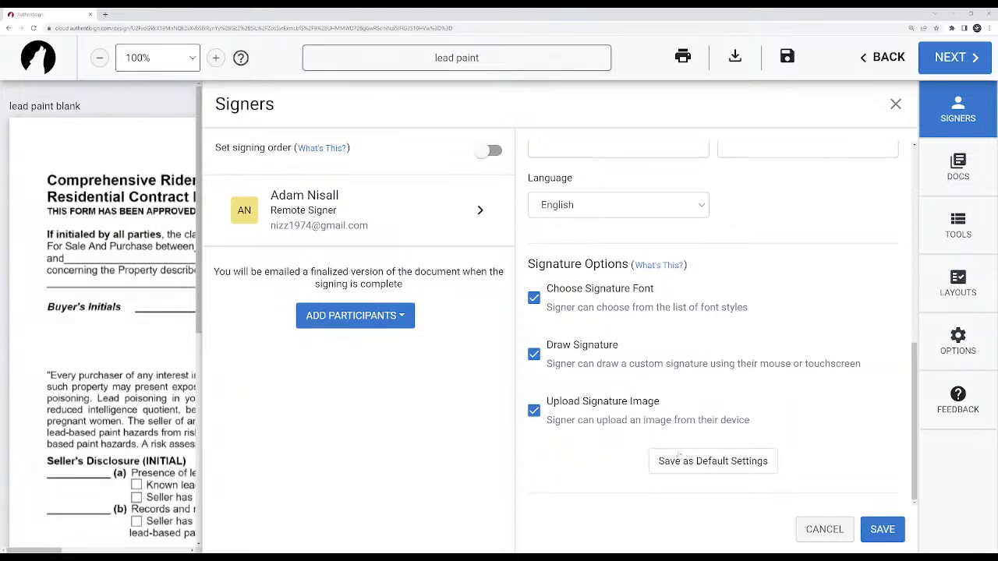
scroll(714, 392, up, 3)
scroll(714, 392, up, 3)
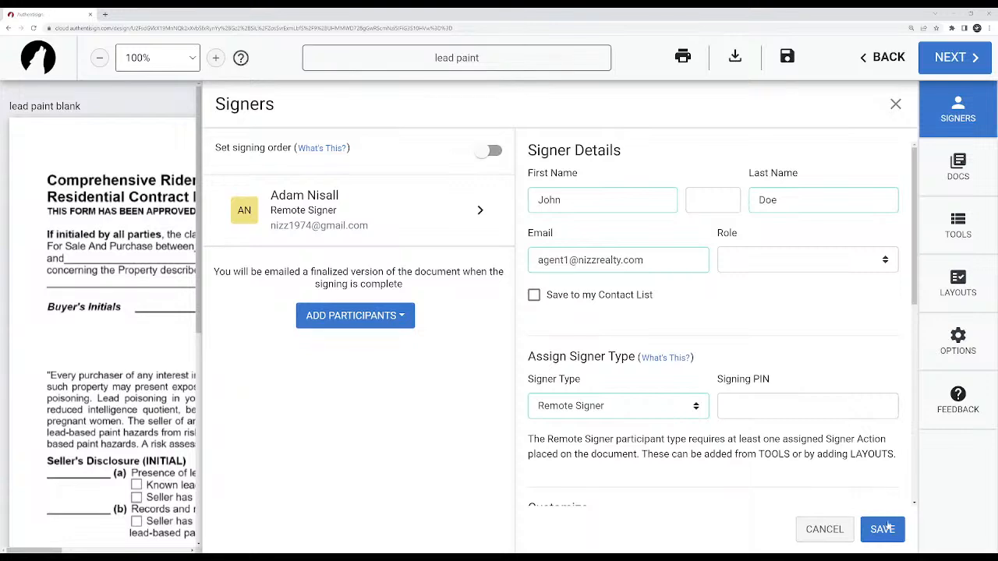
Assign the Seller role to the new signer and save the signer details.
click(783, 260)
scroll(753, 404, down, 3)
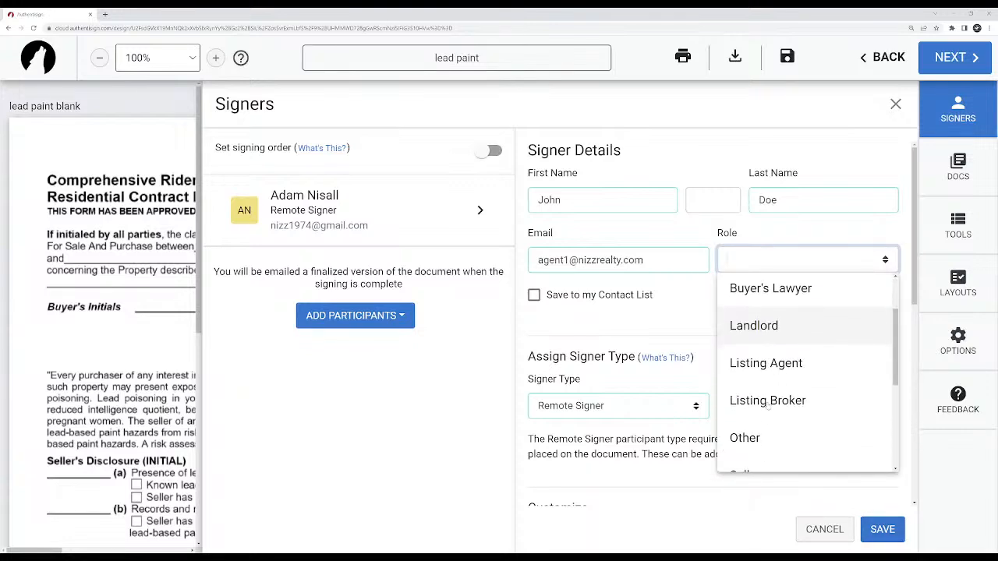
click(764, 434)
click(882, 530)
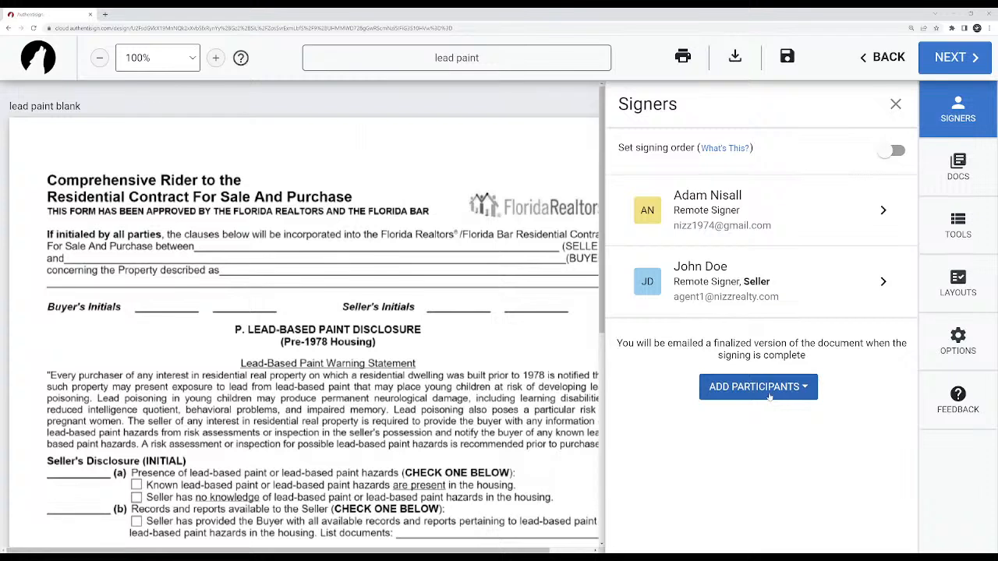
Start adding another new participant and enter the signer's first name, last name and e-mail address.
click(770, 394)
click(761, 449)
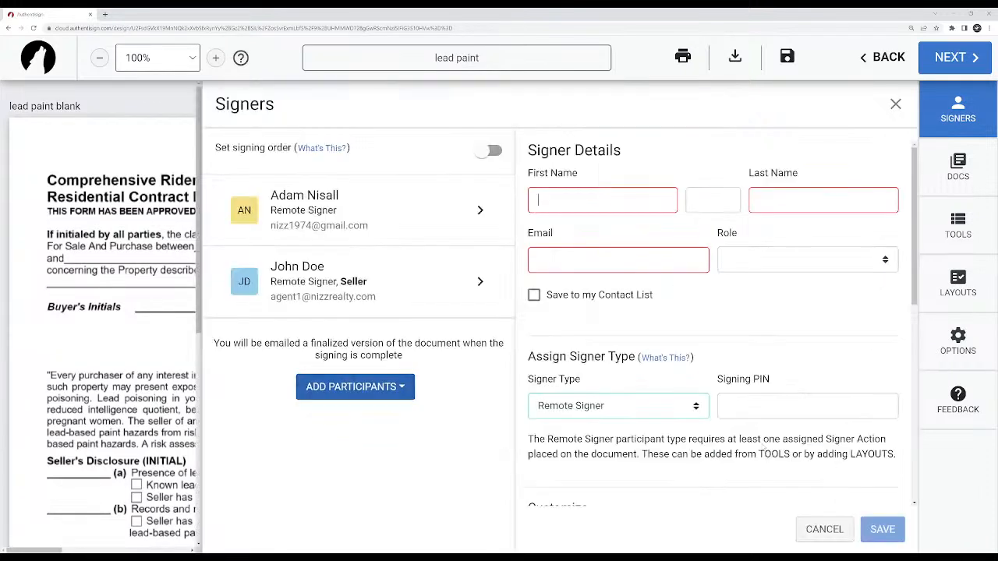
text(Billy)
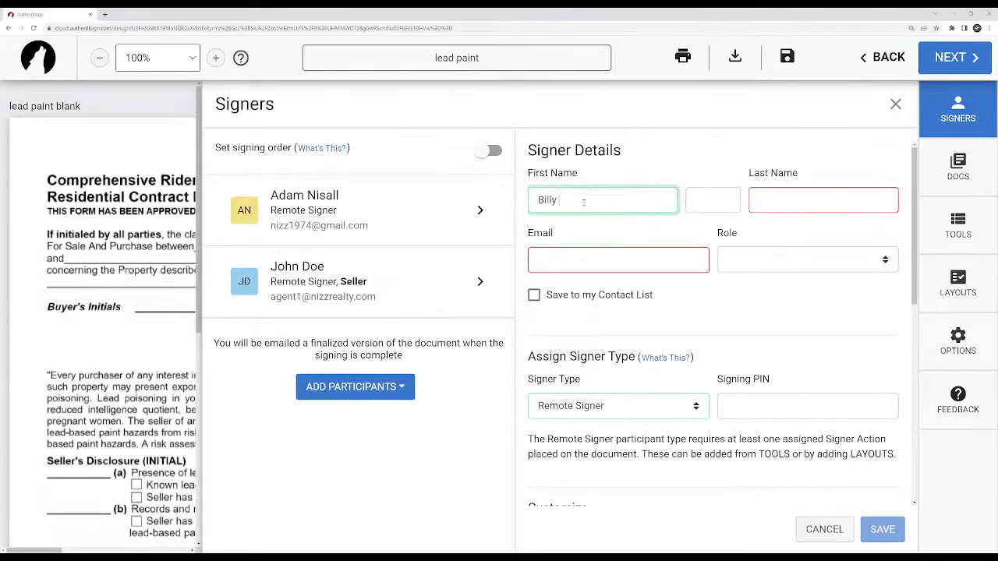
key(Tab)
key(Tab)
text(Bob)
key(Tab)
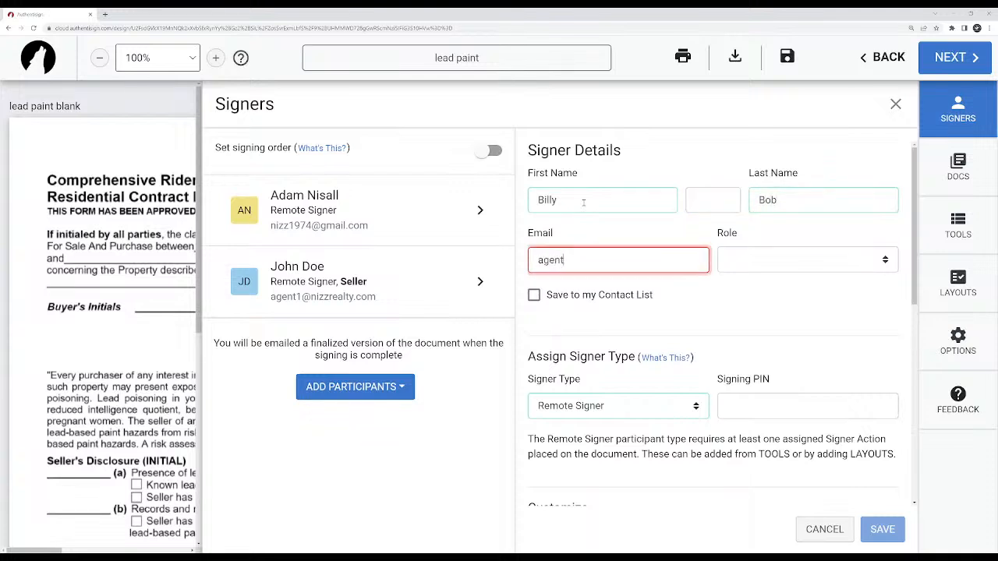
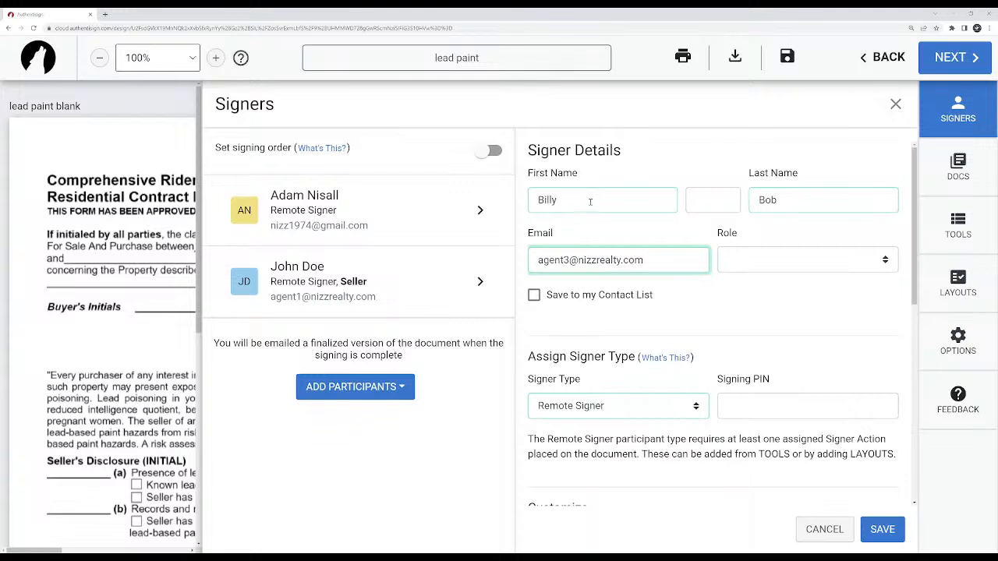
Assign the Buyer role to this signer and save the signer details.
click(797, 260)
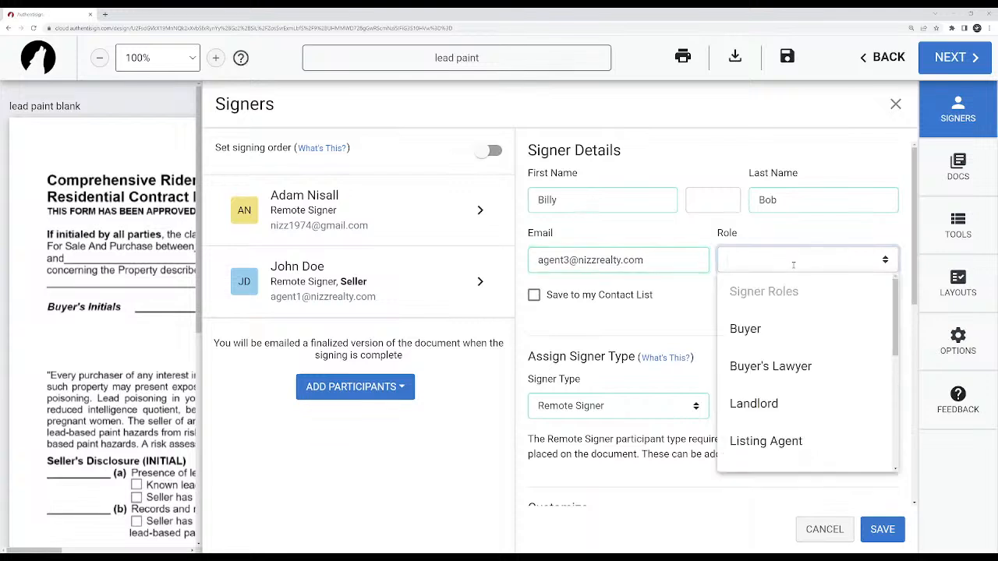
click(776, 328)
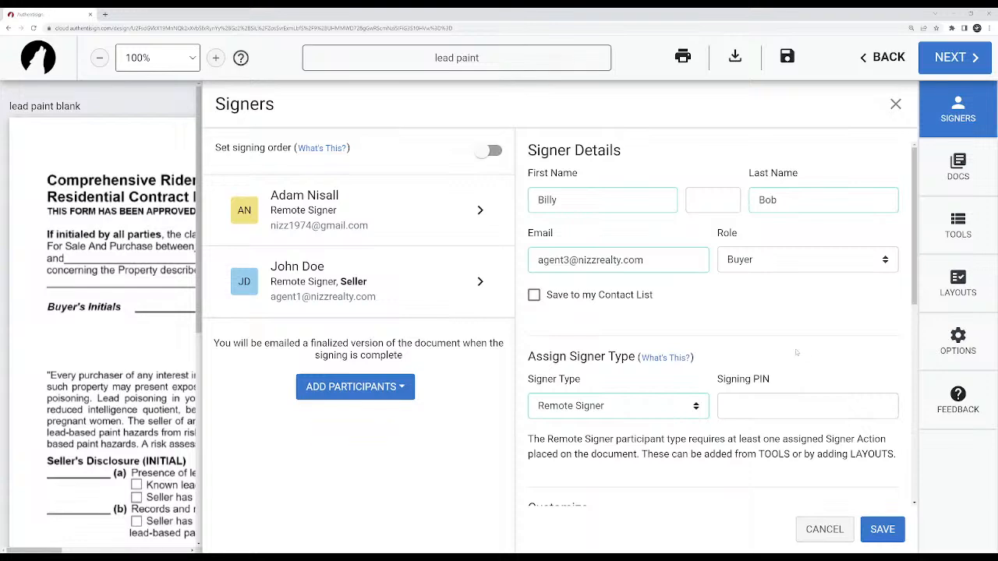
scroll(798, 350, down, 3)
scroll(872, 498, up, 3)
click(883, 529)
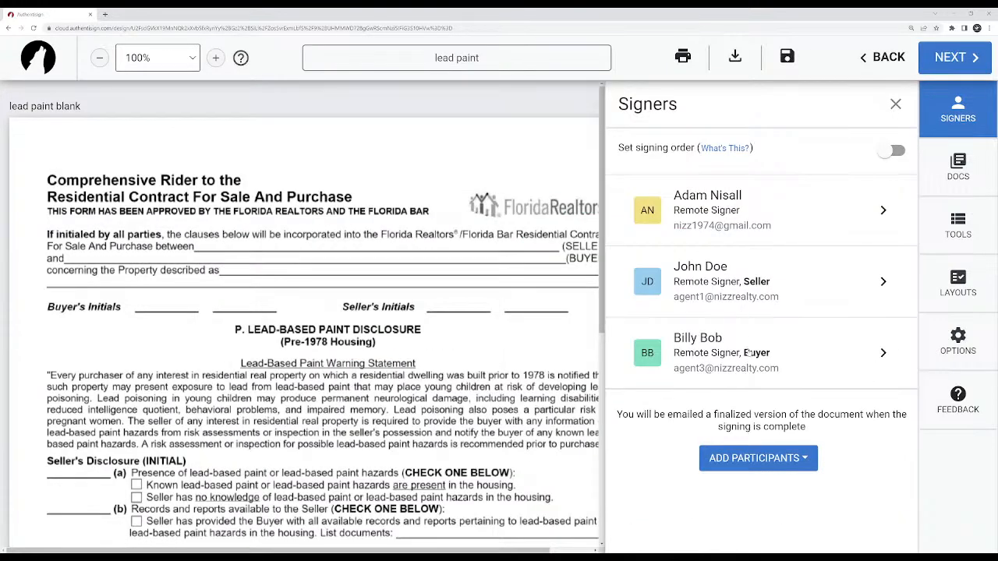
Try the set signing order option, switch it back off, and view the list of documents and forms.
click(895, 150)
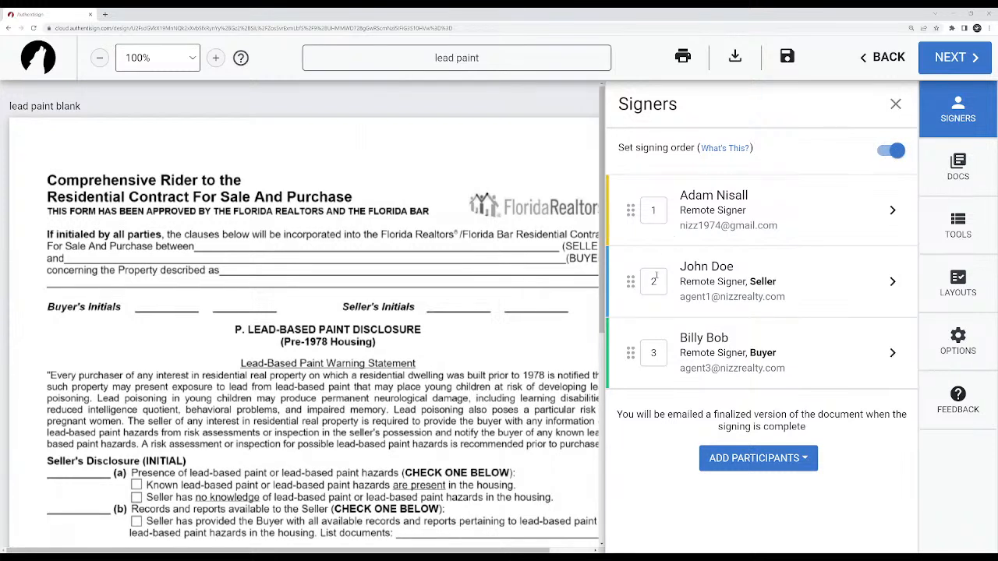
click(894, 150)
click(960, 165)
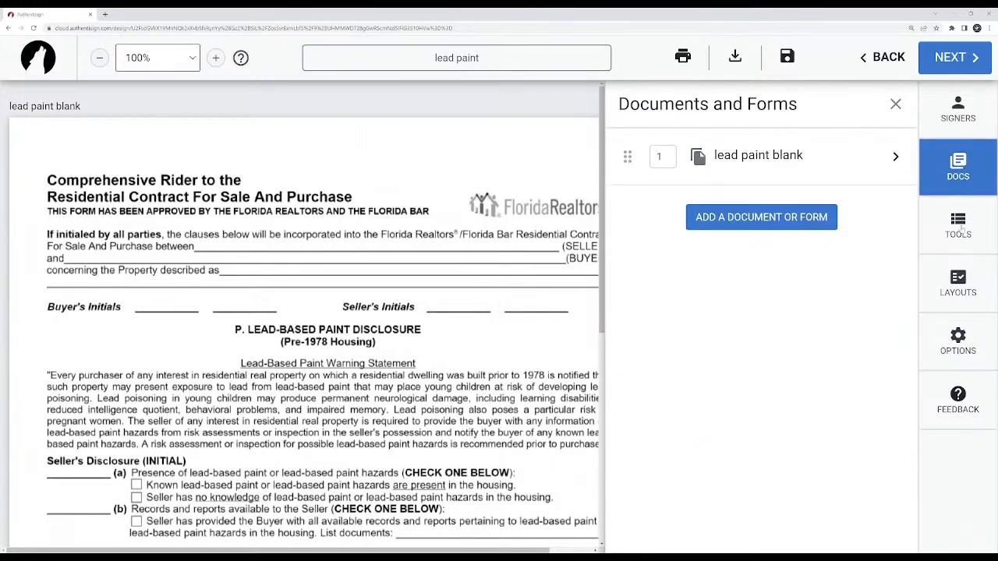
Select the seller as the active signer in the signing tools and place a Sign Here block by the first SELLER line under Certification of Accuracy.
click(959, 226)
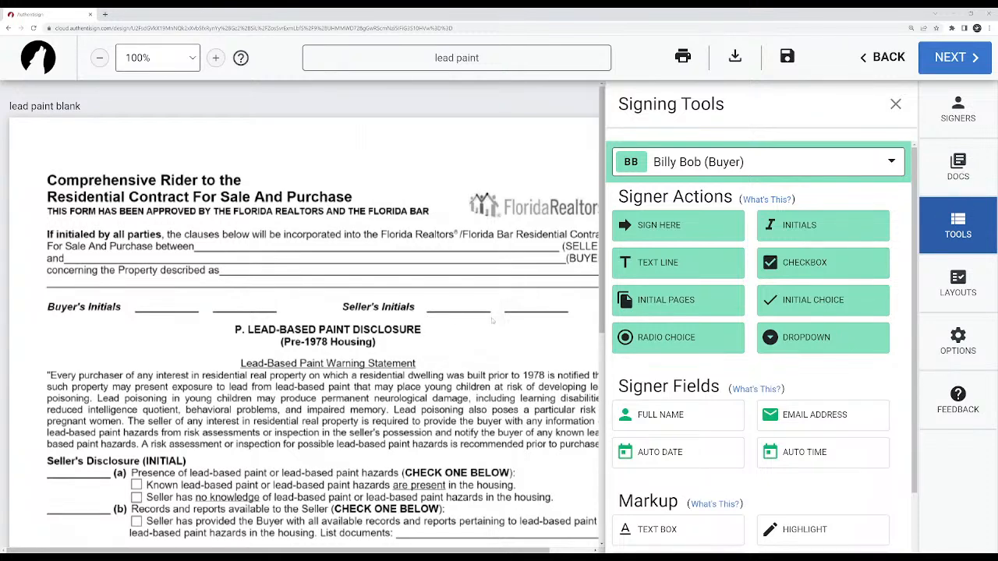
scroll(453, 309, down, 1)
scroll(453, 309, down, 5)
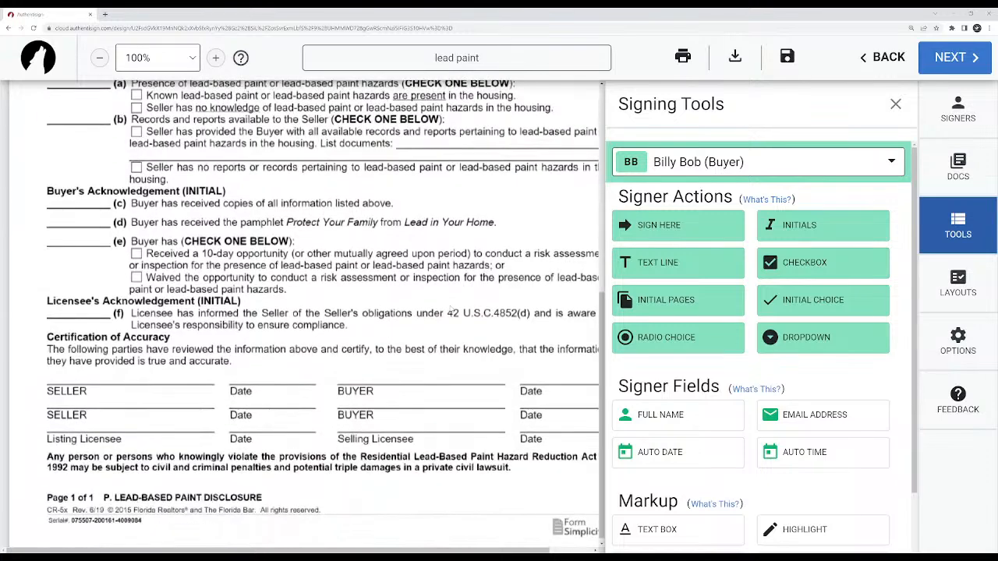
scroll(443, 284, up, 8)
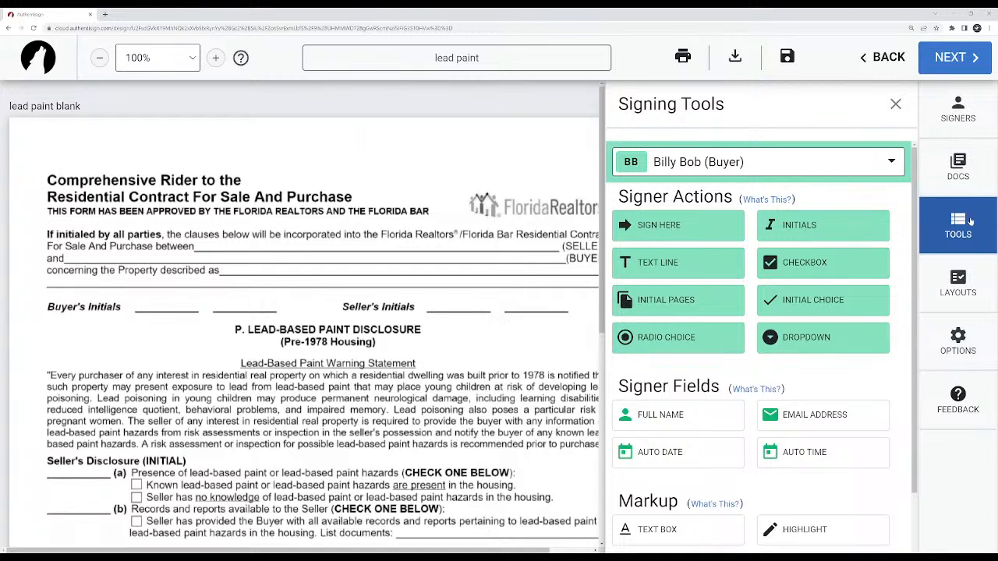
click(838, 162)
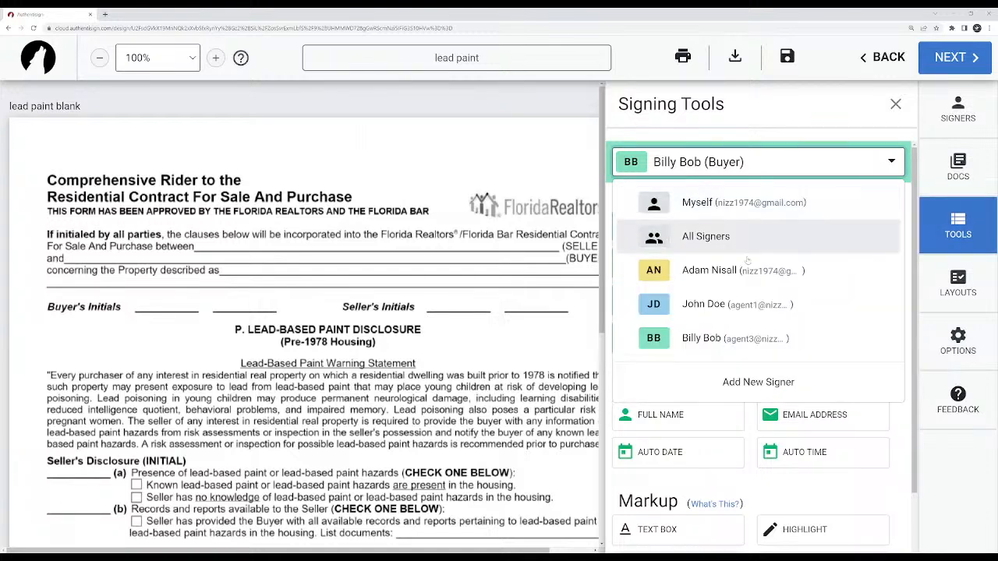
click(730, 304)
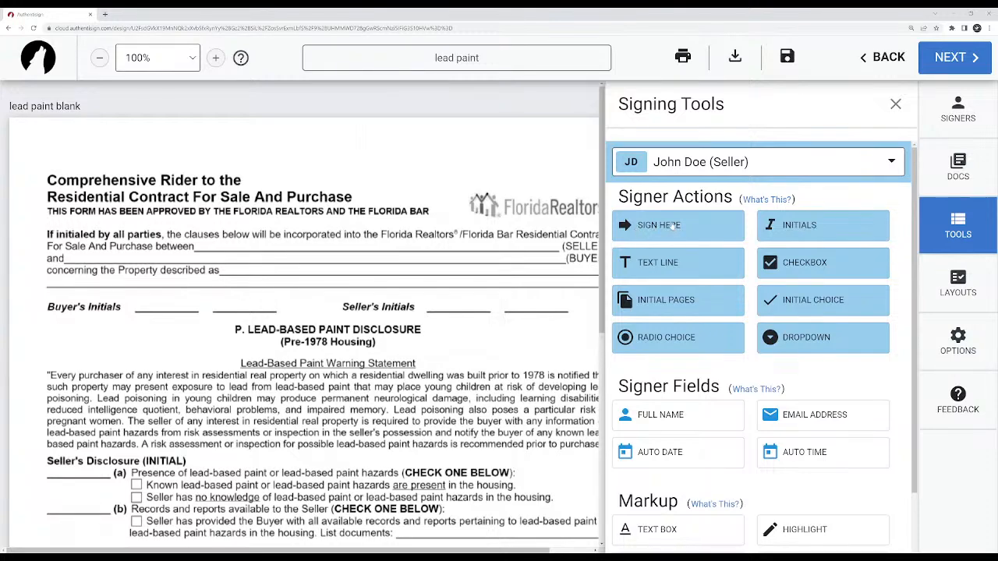
scroll(441, 364, down, 5)
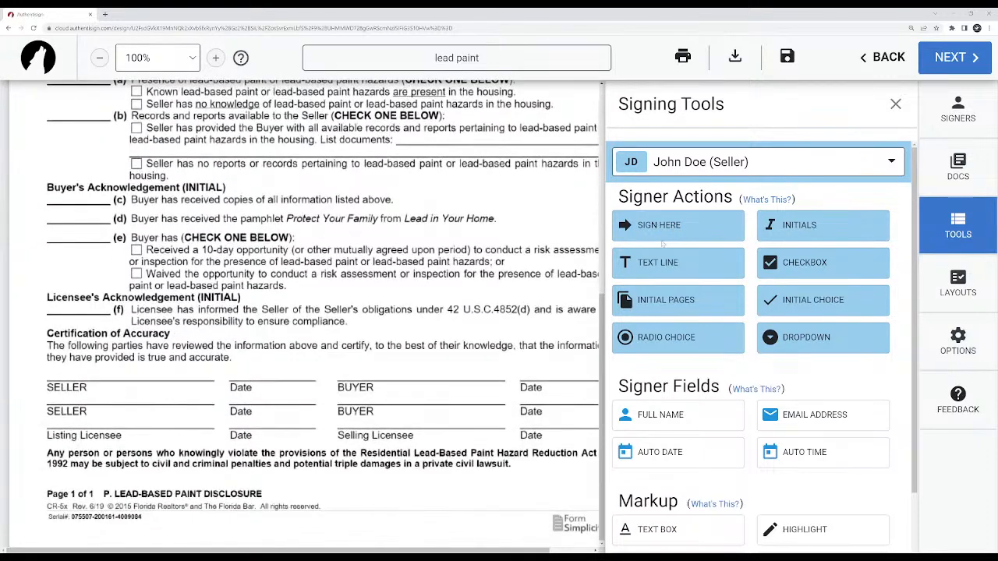
mouse_move(673, 233)
mouse_down()
mouse_move(550, 294)
mouse_move(285, 360)
mouse_move(53, 360)
mouse_move(43, 372)
mouse_move(57, 396)
mouse_move(61, 356)
mouse_up()
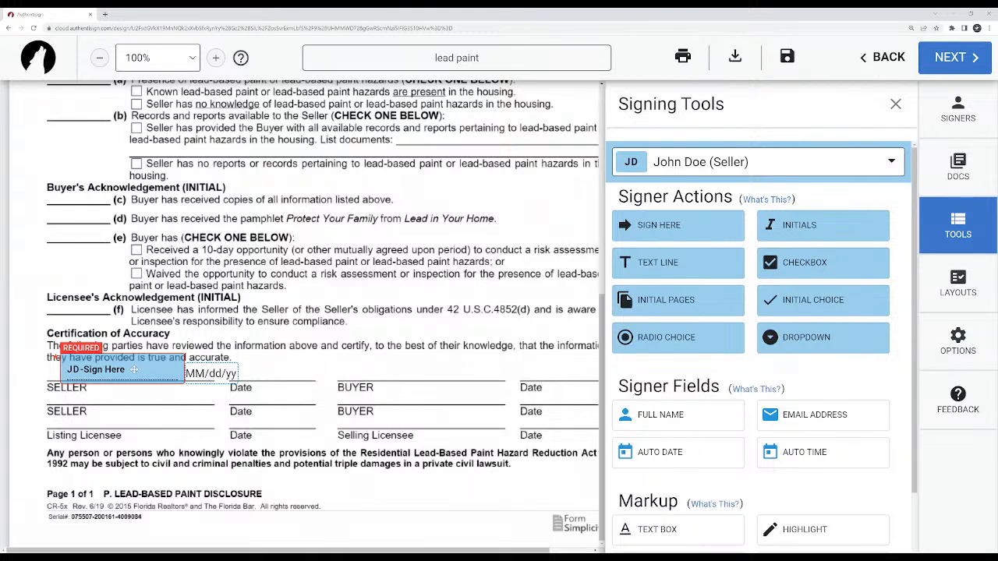
Move the date stamp above the first seller Date line, and return the signature block to the first SELLER line after trying it lower down.
mouse_move(135, 369)
mouse_down()
mouse_move(134, 401)
mouse_move(155, 423)
mouse_move(169, 421)
mouse_move(147, 416)
mouse_up()
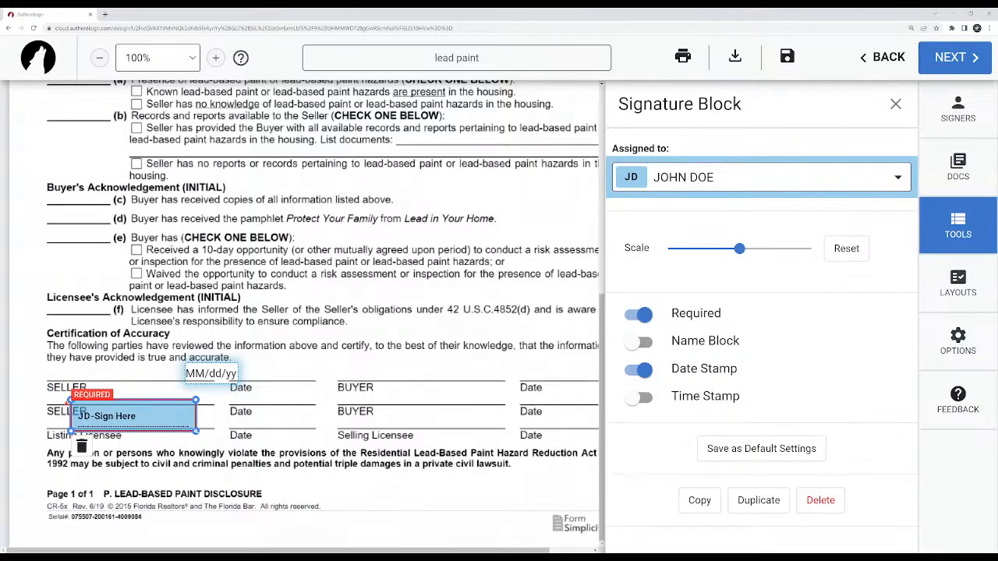
drag(196, 432, 353, 426)
drag(811, 248, 734, 248)
drag(216, 379, 269, 373)
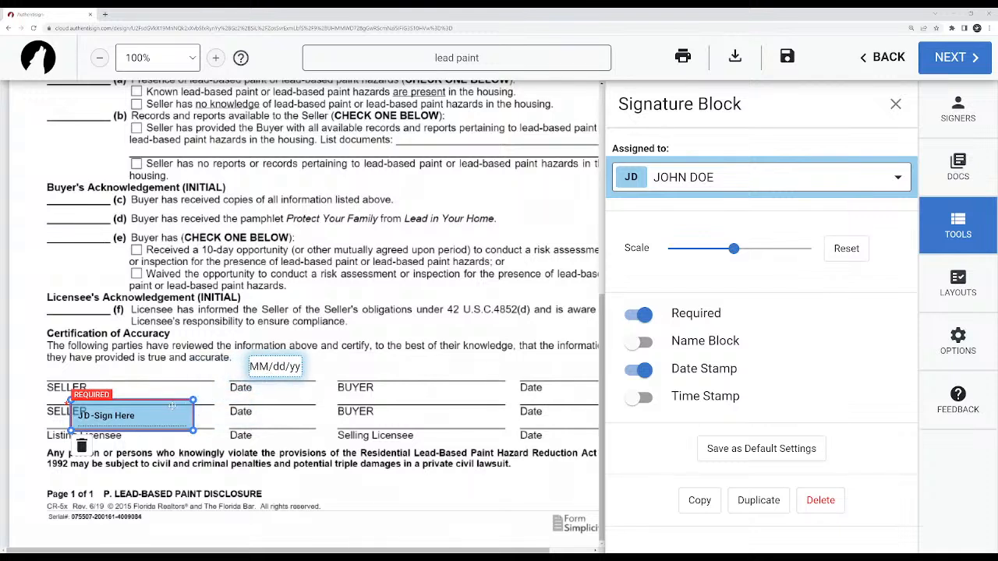
drag(143, 416, 133, 371)
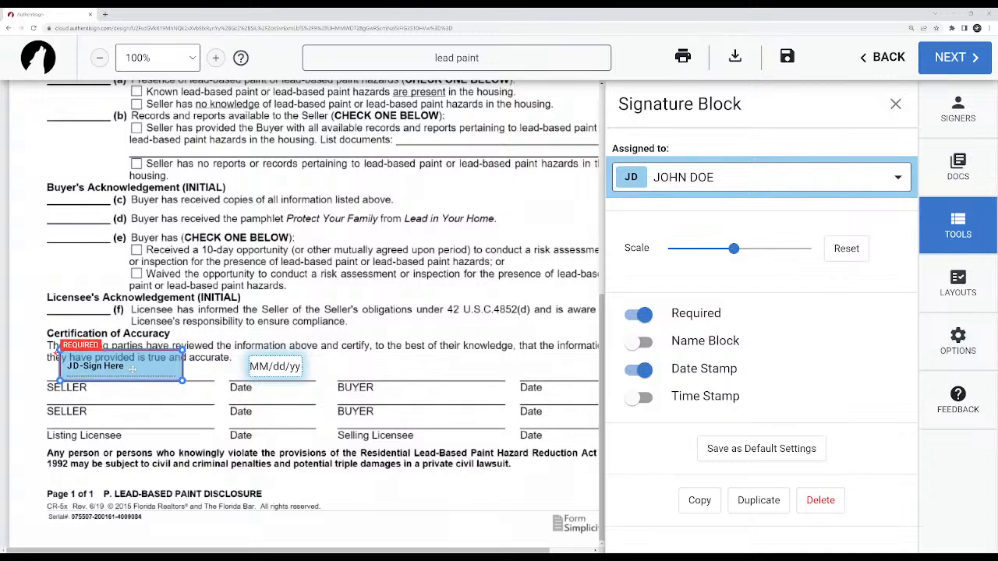
Try smaller scales for the seller's signature block and reset it to the default scale, switching its Required option off and back on.
drag(732, 248, 667, 248)
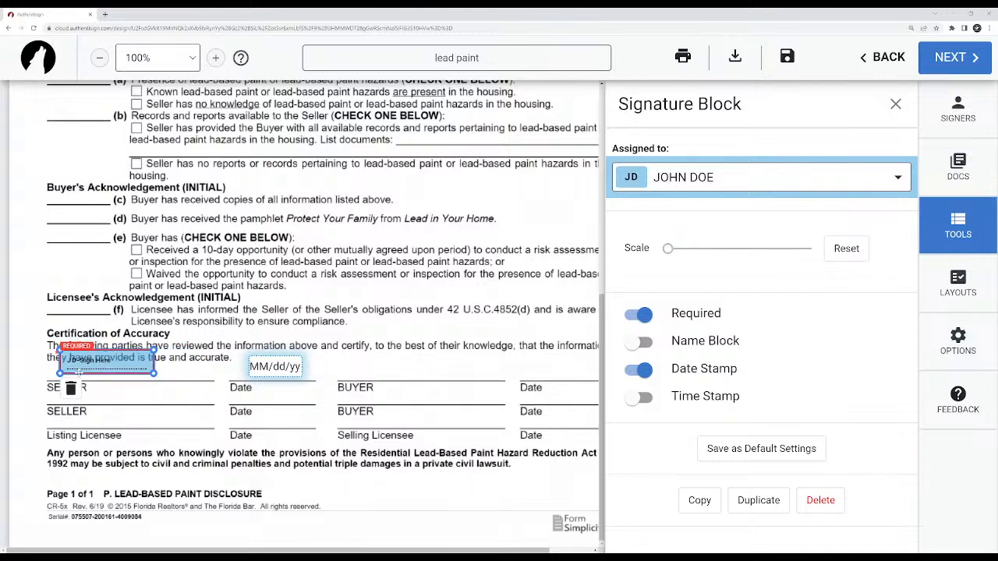
drag(113, 365, 116, 367)
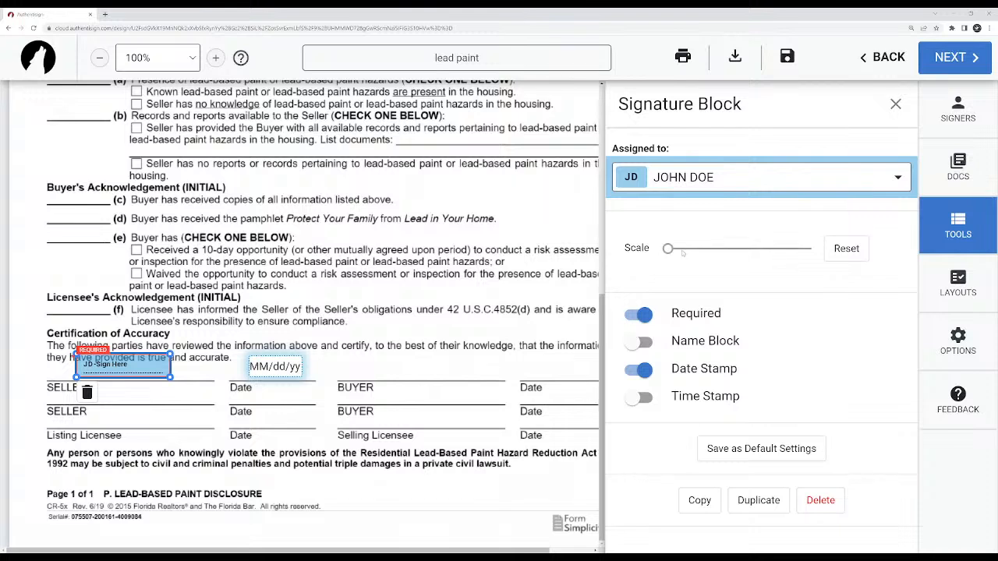
drag(668, 248, 705, 248)
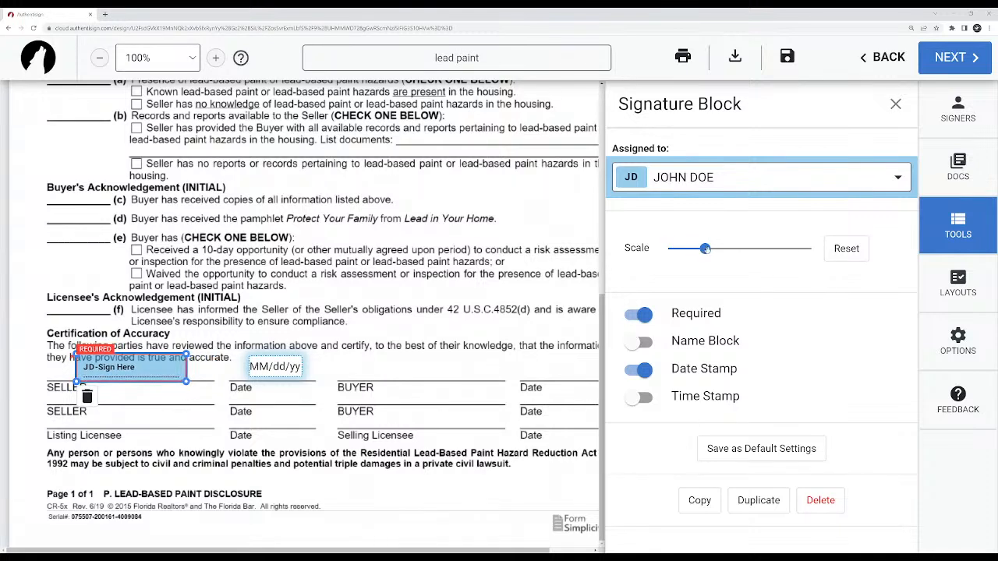
click(861, 249)
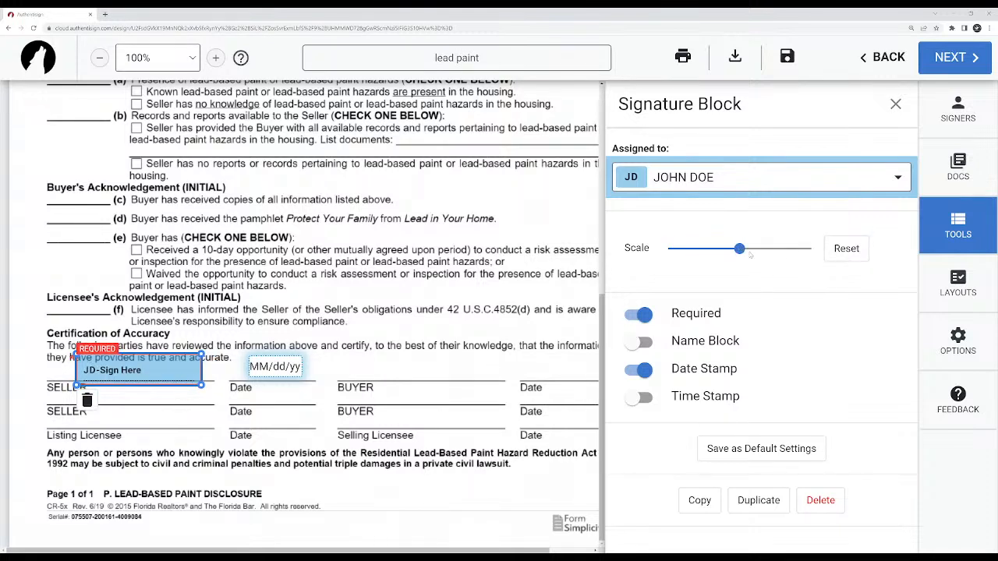
click(644, 315)
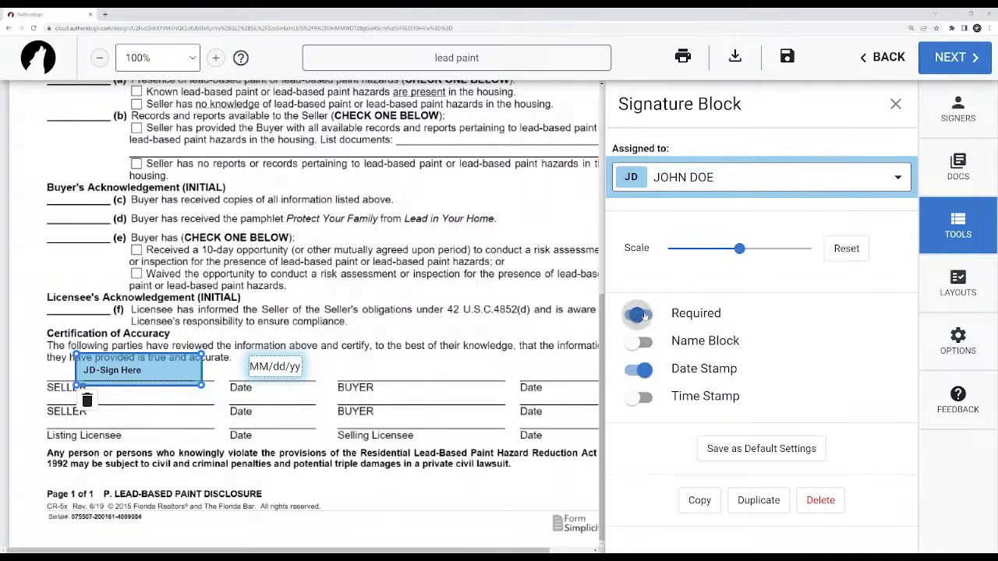
click(644, 315)
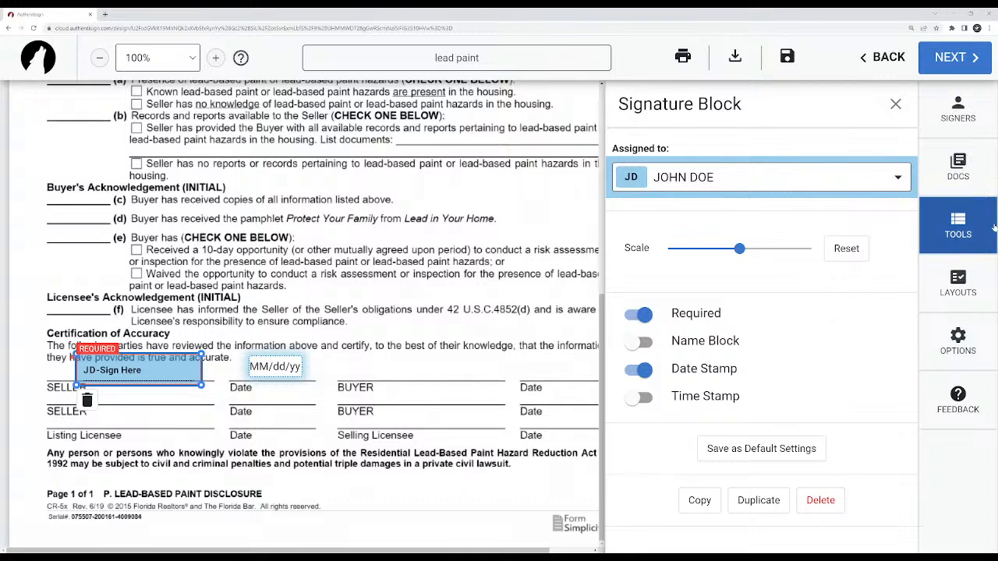
Reopen the seller's signature block settings and switch its Date Stamp option off and back on.
click(949, 231)
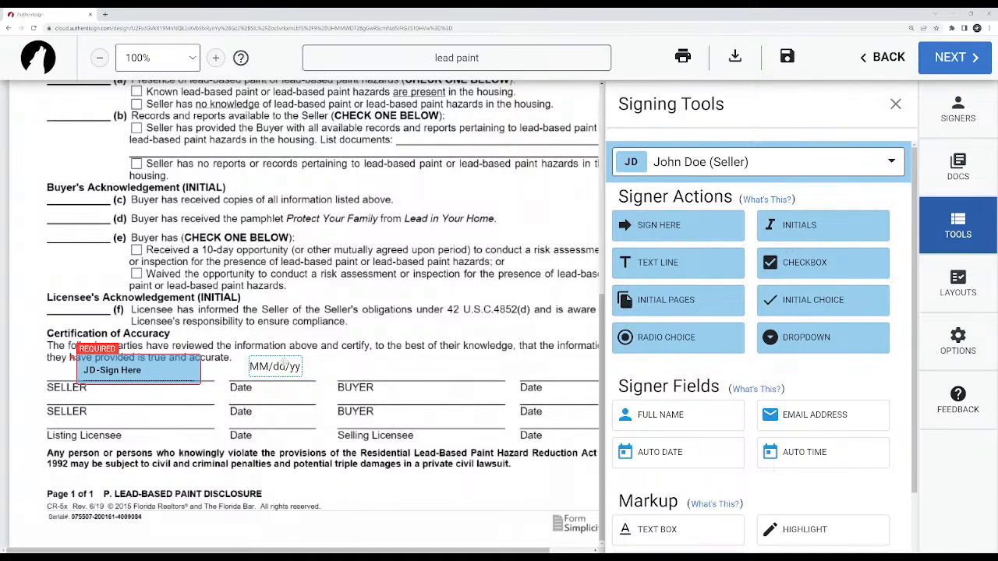
click(128, 374)
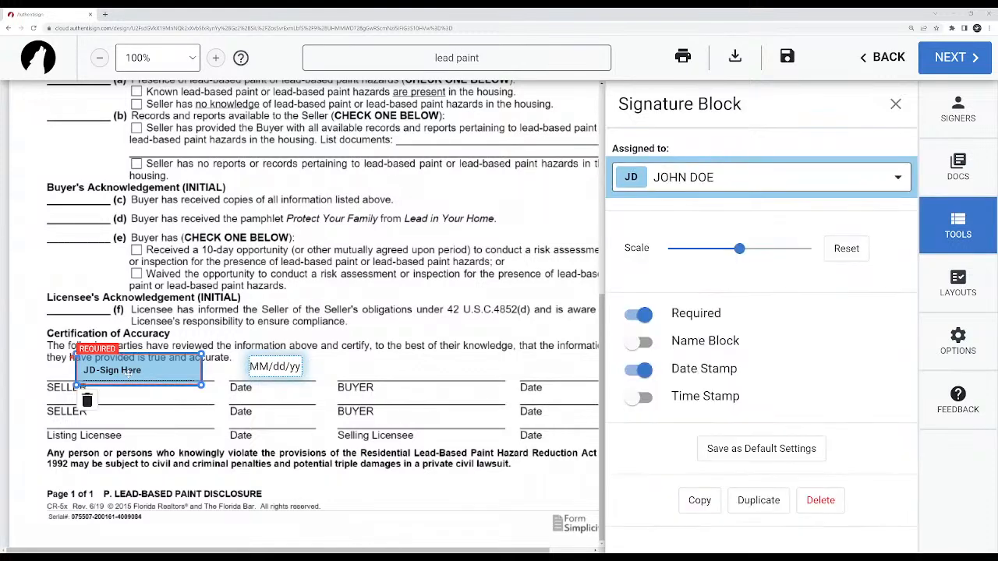
click(641, 369)
click(642, 371)
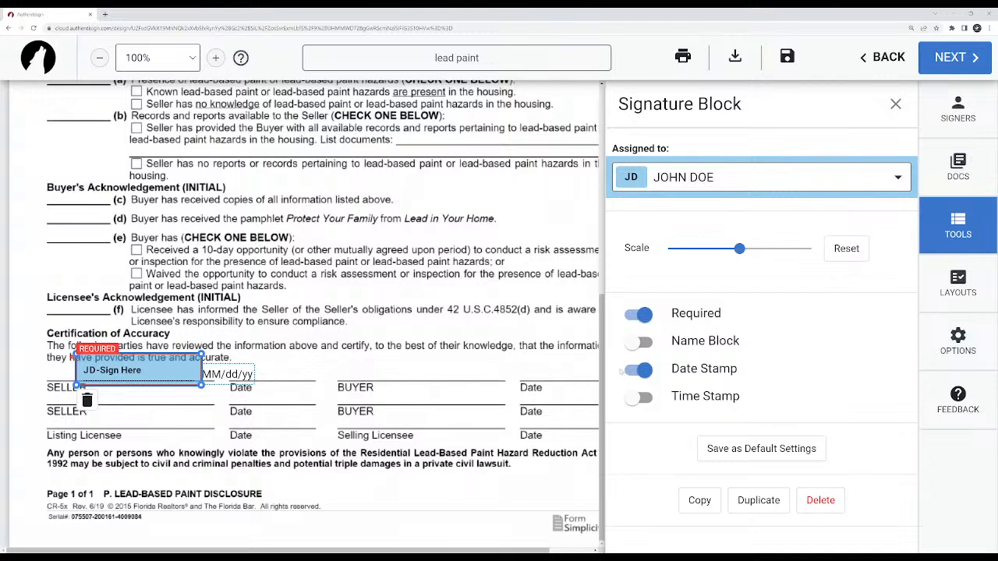
click(644, 371)
click(644, 370)
Try the Time Stamp and Name Block options on the seller's signature block and switch both back off.
click(641, 398)
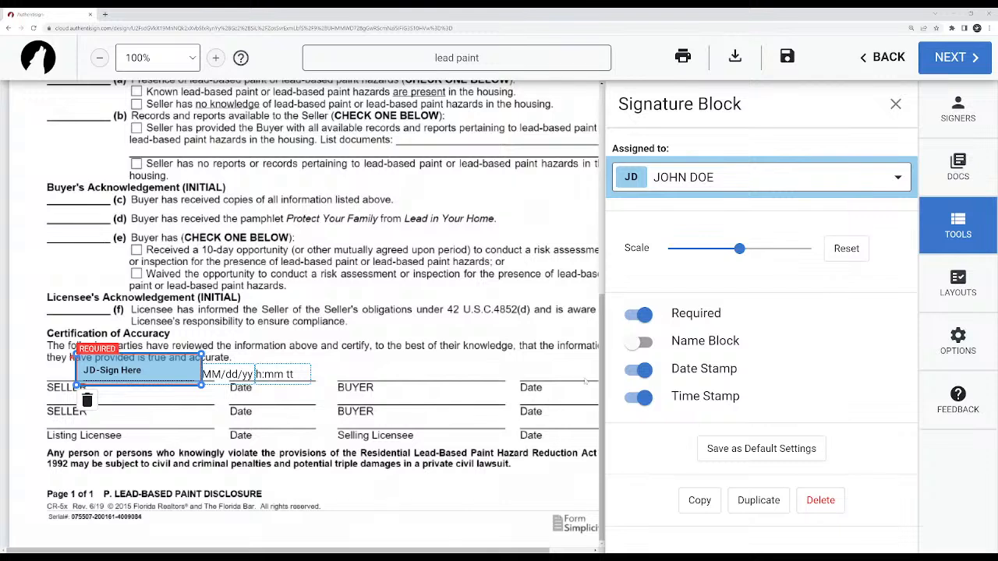
click(644, 399)
click(640, 343)
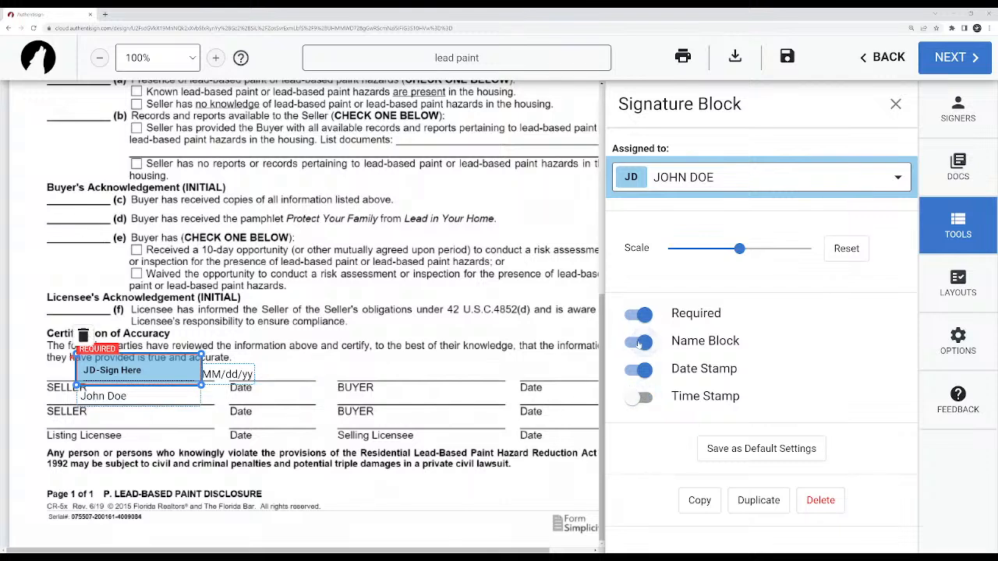
click(640, 343)
click(639, 342)
click(640, 343)
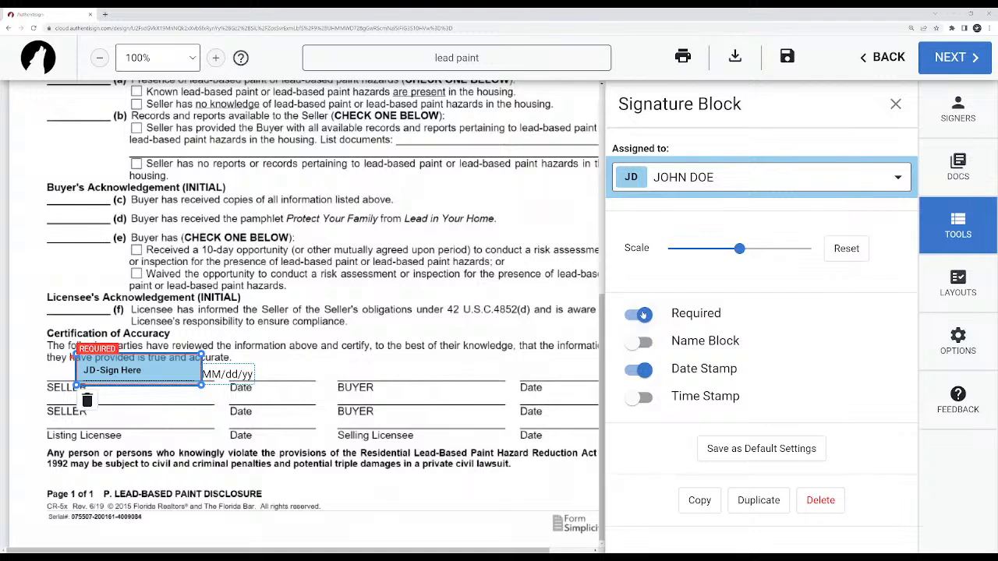
Switch the Required option of the seller's signature block off and back on twice.
click(643, 315)
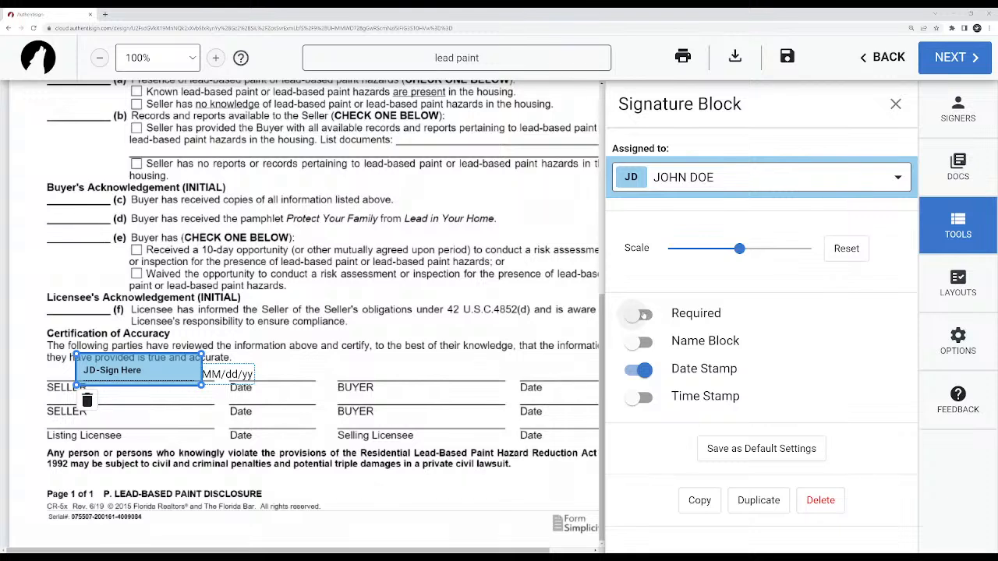
click(642, 314)
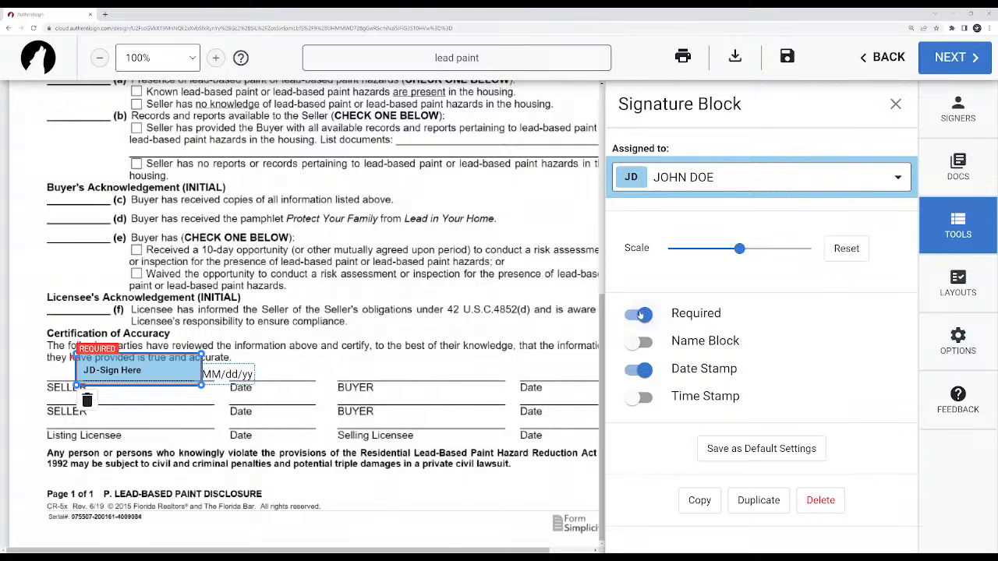
click(641, 315)
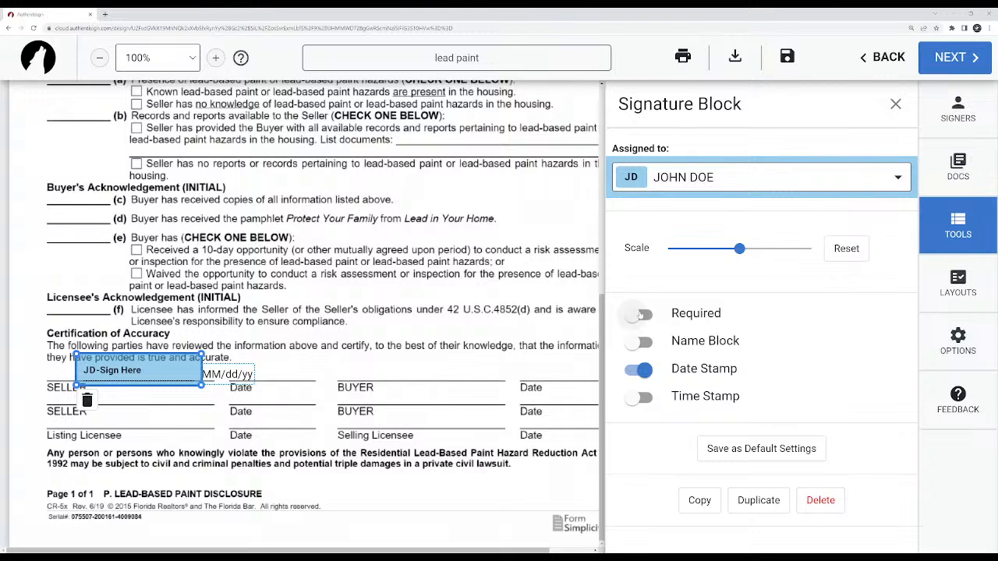
click(641, 314)
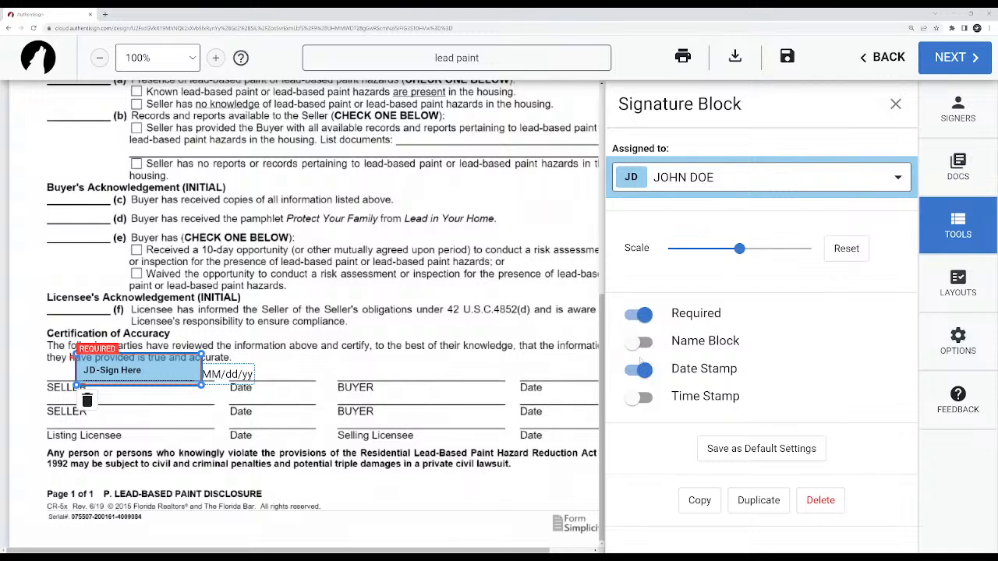
Turn on the signature block's Time Stamp and Name Block, and clear the Name Block, Date Stamp and Time Stamp options.
click(638, 398)
click(638, 341)
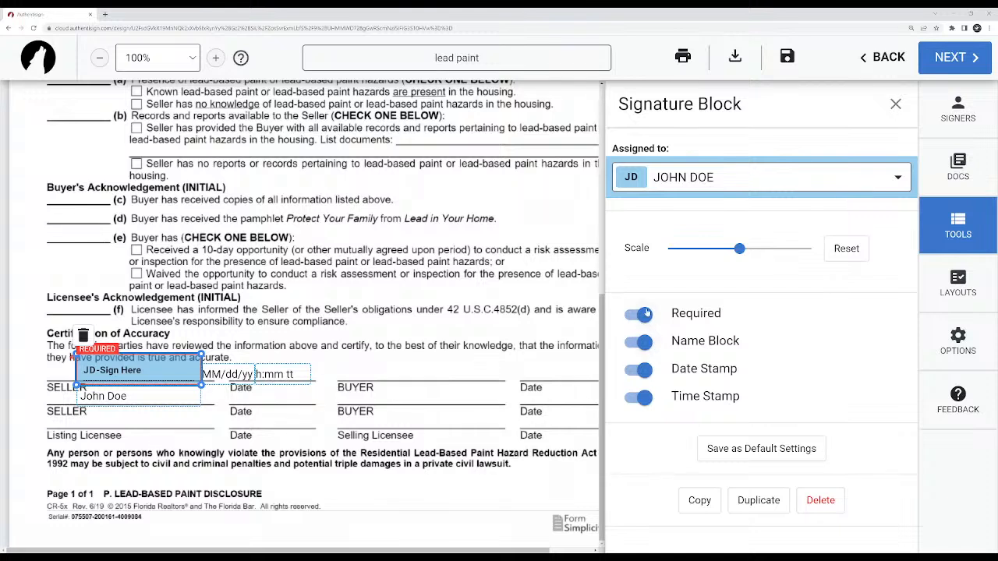
click(638, 341)
click(638, 369)
click(643, 399)
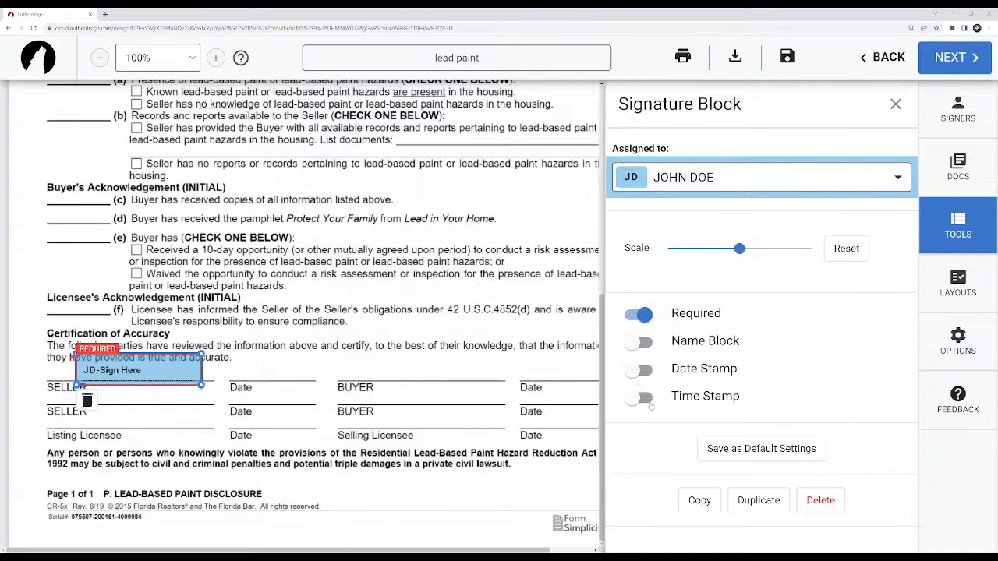
Enable the signature block's Date Stamp, move the stamp above the first seller Date line, and adjust the block's position on the first SELLER line.
click(633, 371)
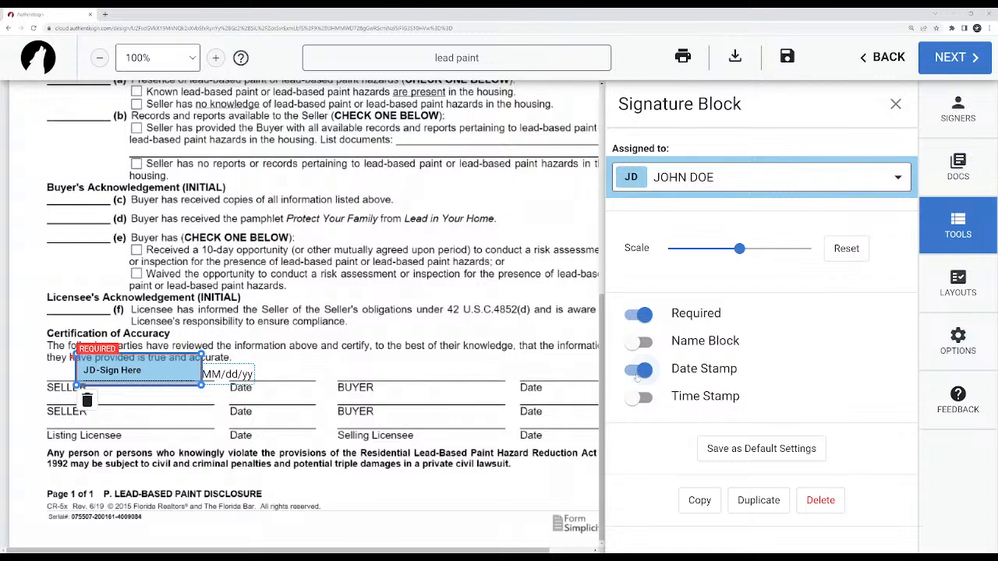
drag(242, 375, 293, 366)
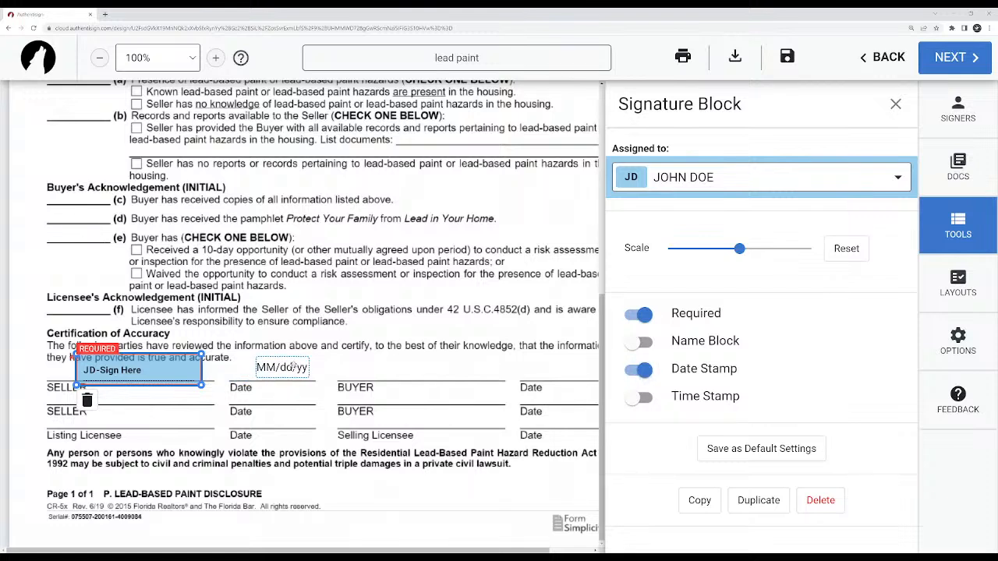
drag(168, 376, 176, 375)
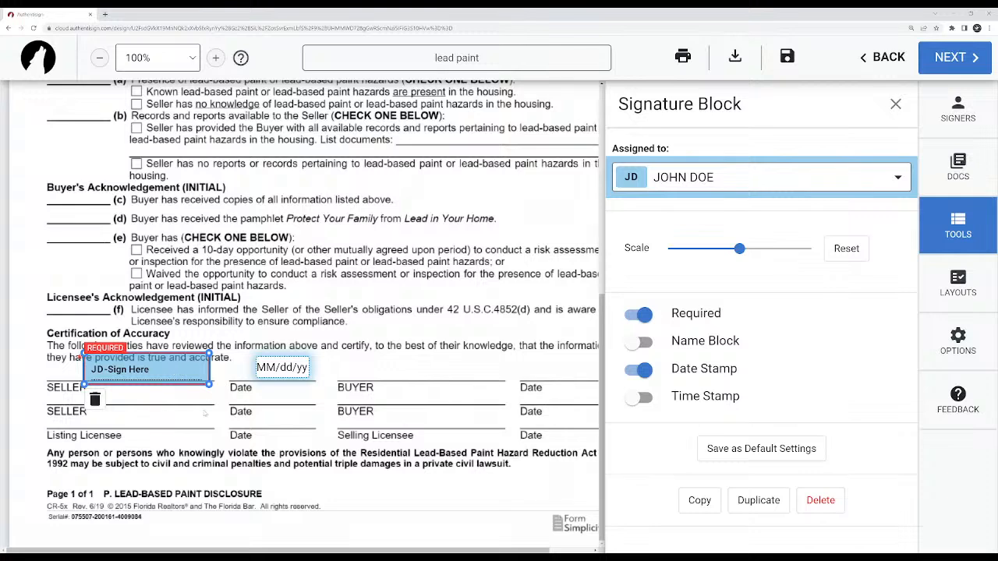
click(199, 417)
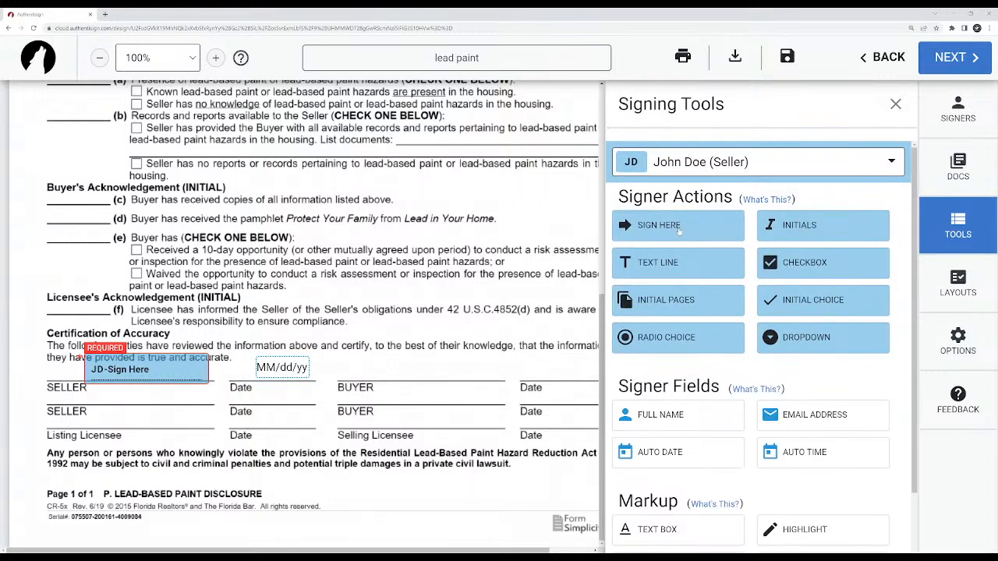
drag(172, 379, 142, 372)
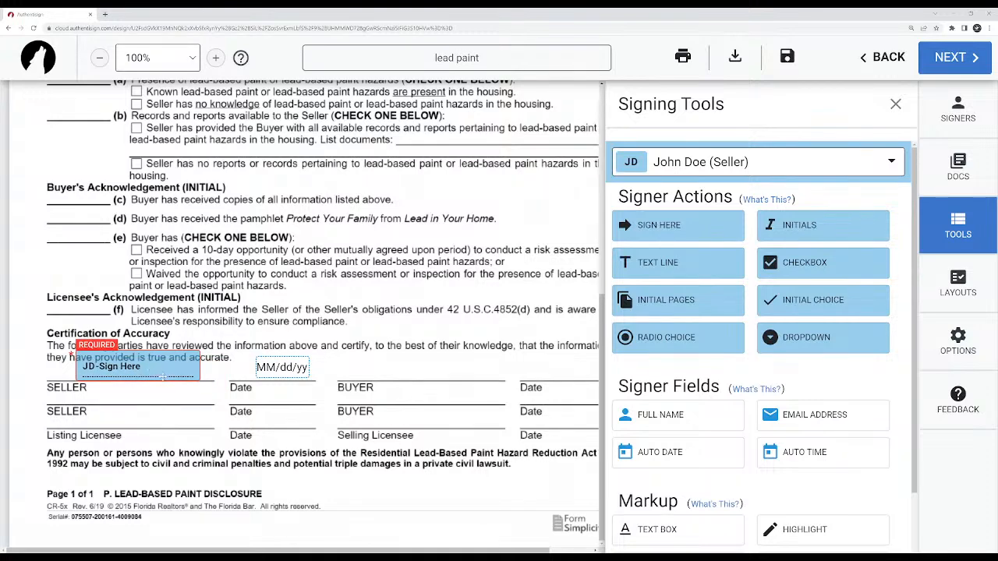
Delete the seller's signature block, place a replacement Sign Here block by the first SELLER line, and delete that one too.
click(156, 367)
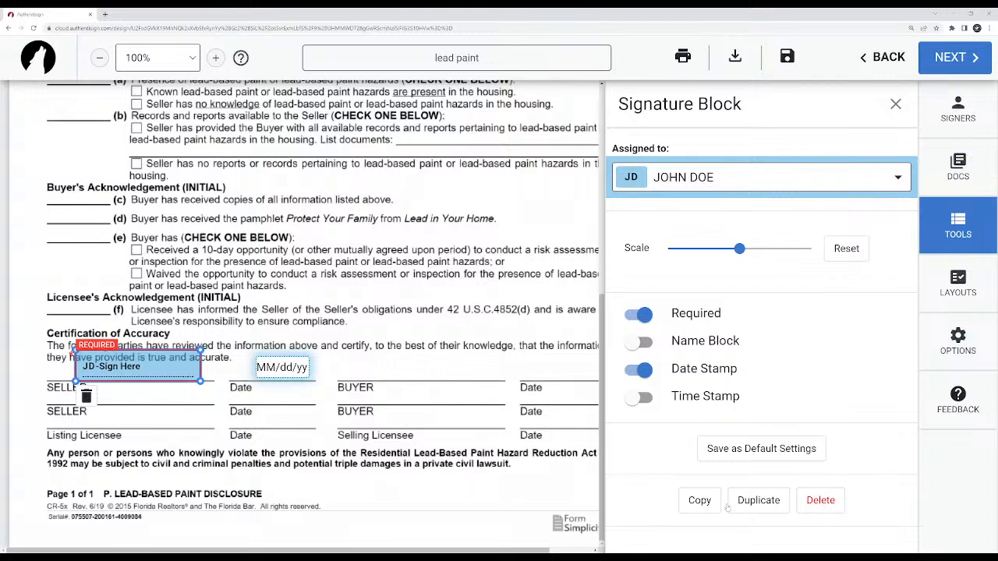
click(831, 503)
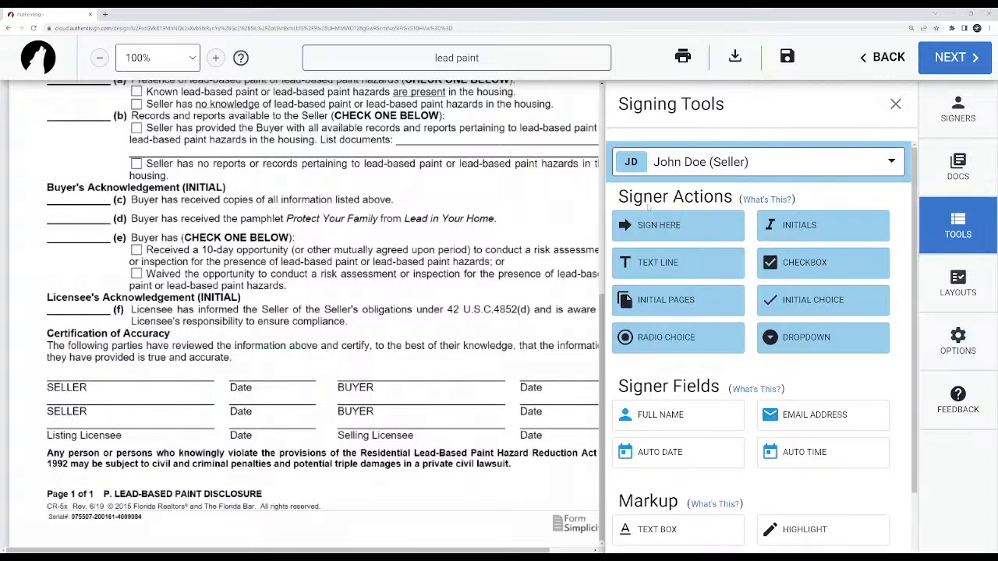
drag(672, 227, 83, 355)
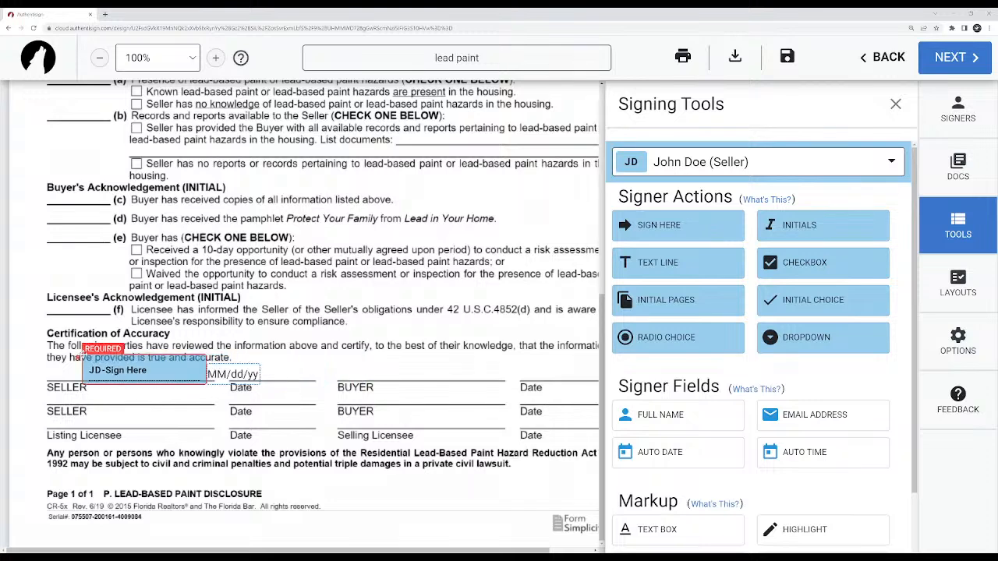
click(159, 371)
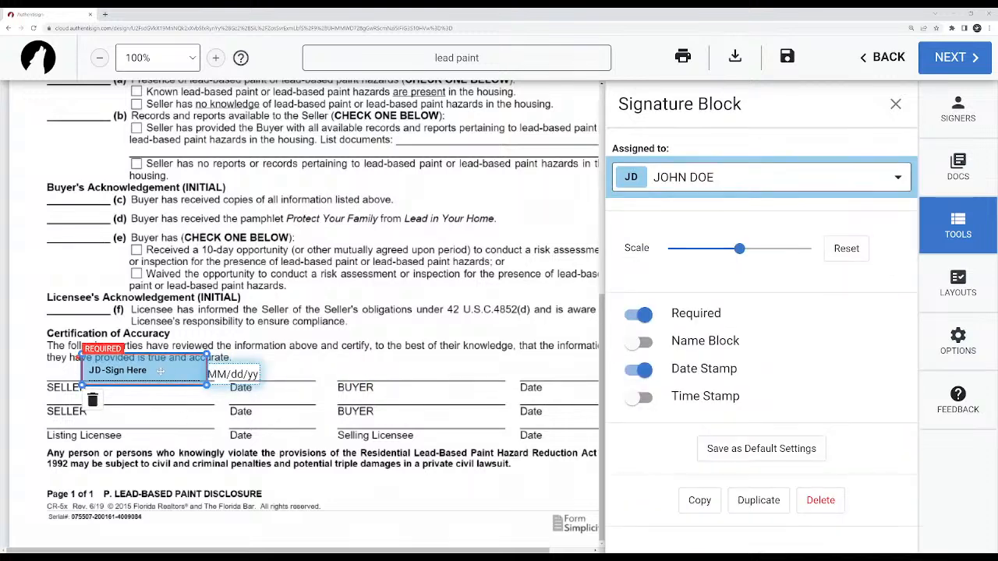
key(Delete)
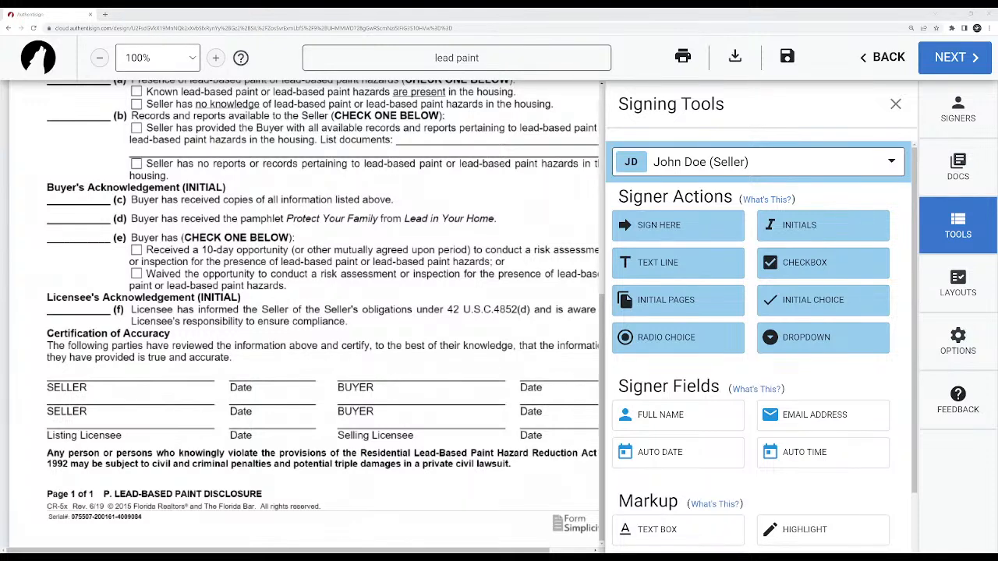
Place a Sign Here block for the seller on the first SELLER line and move its date stamp above the adjacent Date line.
drag(690, 228, 70, 350)
drag(234, 372, 290, 371)
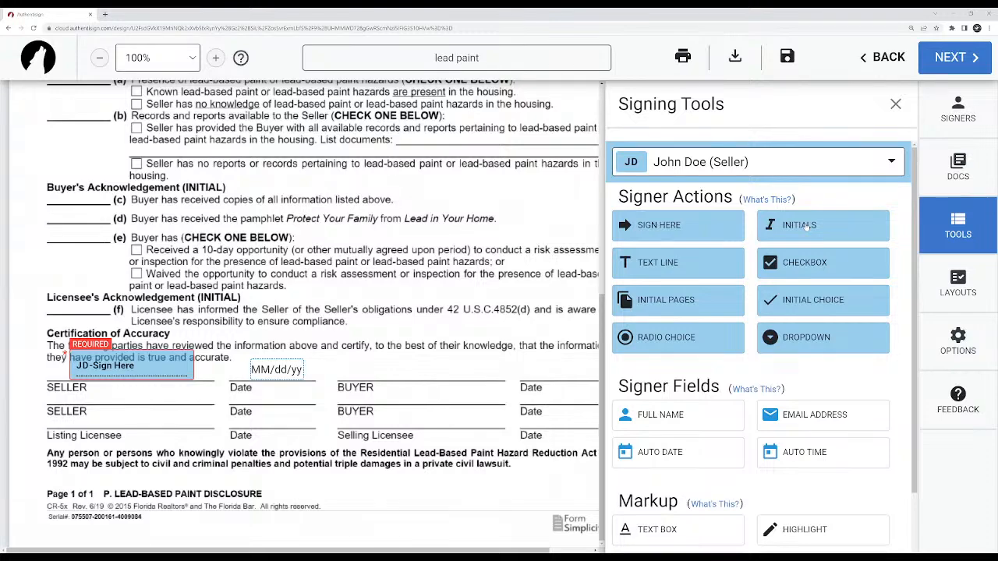
Add an Initials block for the seller near the start of the form and position it on the first Seller's Initials line.
scroll(312, 312, up, 3)
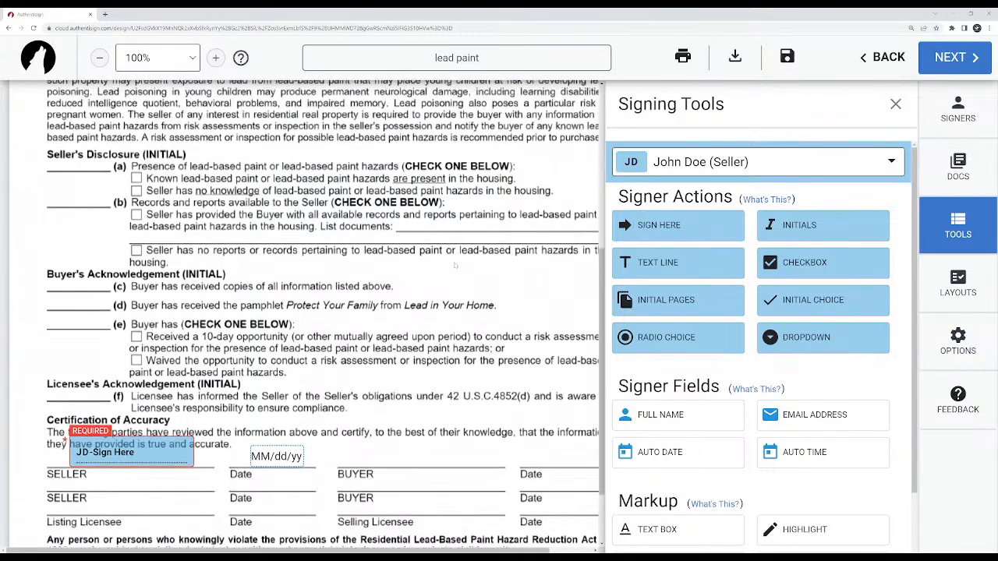
scroll(154, 295, up, 2)
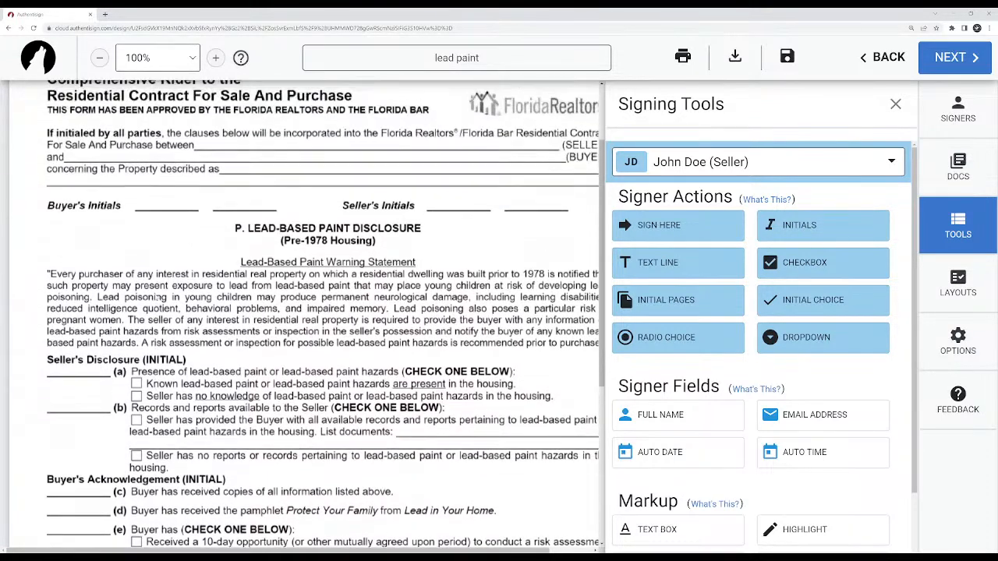
scroll(328, 293, down, 3)
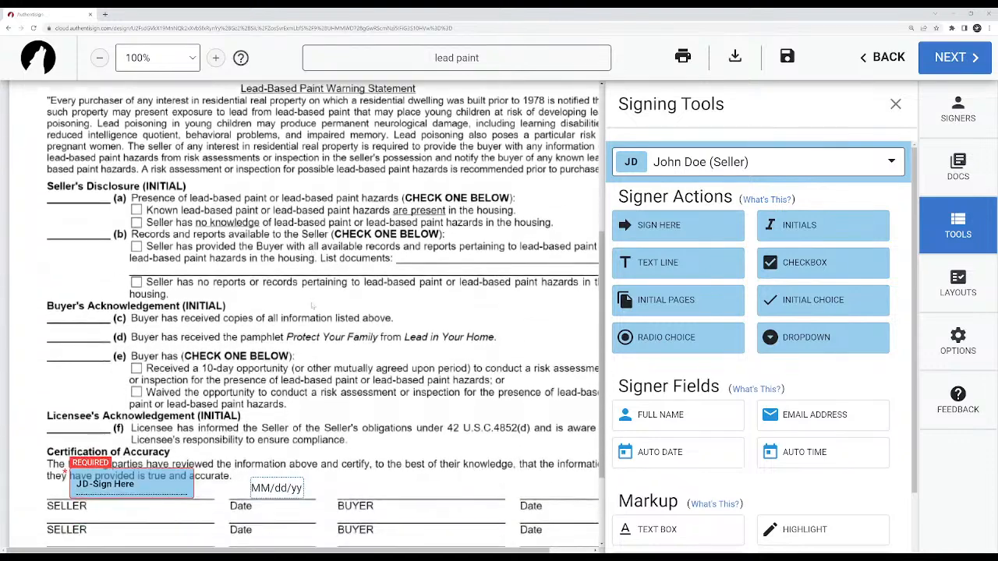
scroll(314, 305, up, 2)
mouse_move(843, 222)
mouse_down()
mouse_move(699, 245)
mouse_move(472, 224)
mouse_move(437, 206)
mouse_move(451, 218)
mouse_move(237, 278)
mouse_move(459, 299)
mouse_up()
right_click(454, 219)
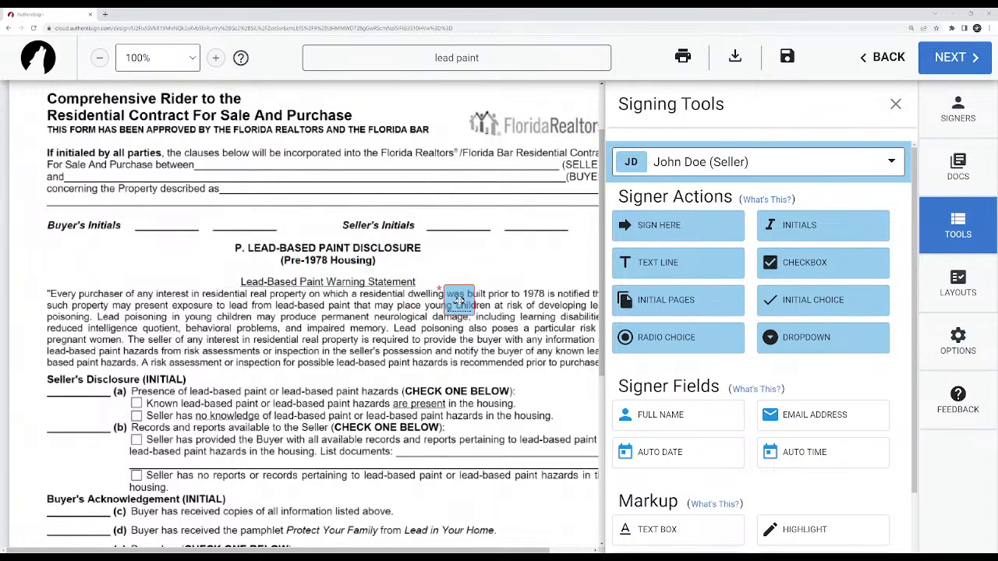
click(459, 300)
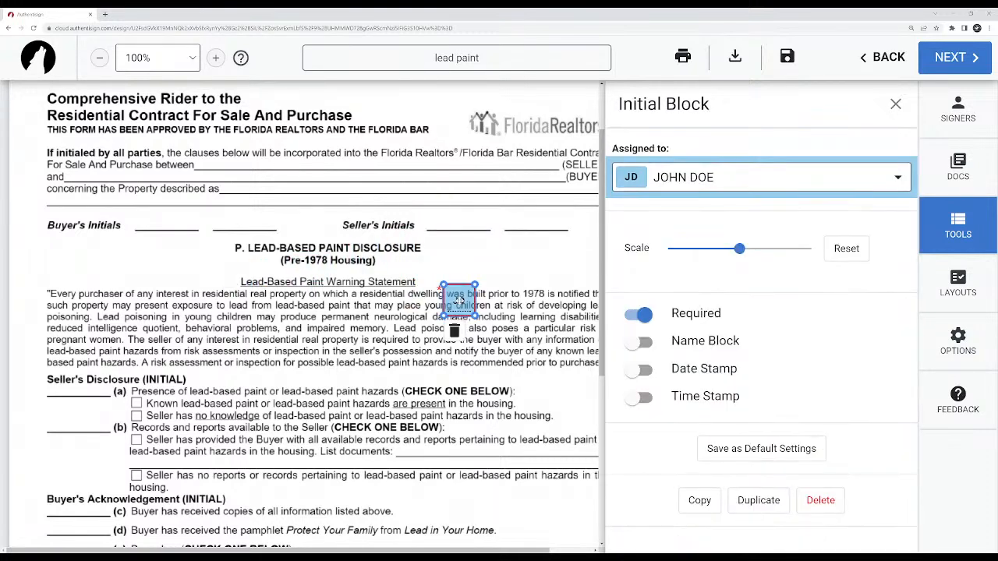
click(640, 342)
click(639, 343)
drag(455, 298, 456, 218)
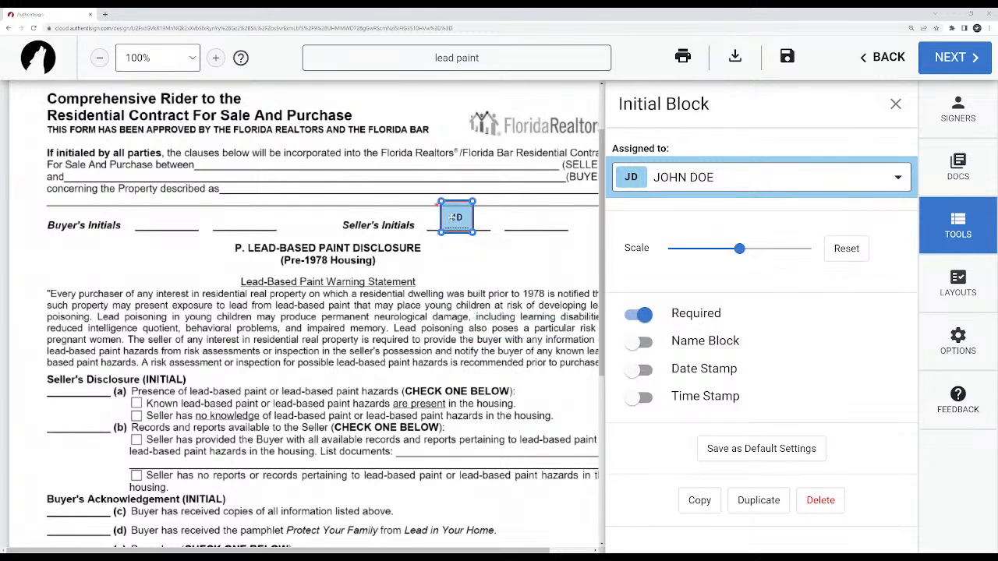
Try the Name Block, Date Stamp and Time Stamp options on the seller's initials block and switch all three back off.
click(643, 343)
click(639, 369)
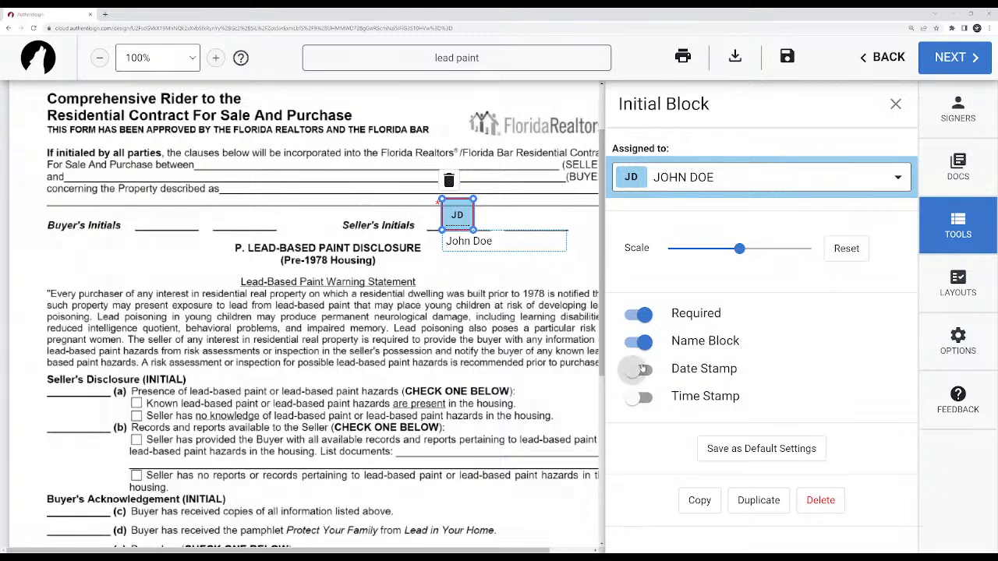
click(639, 398)
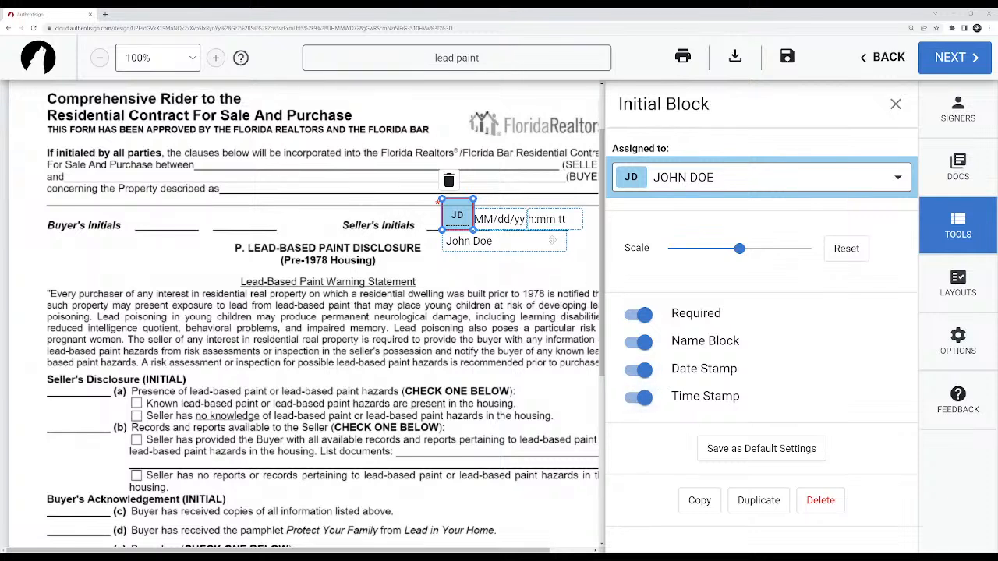
click(641, 397)
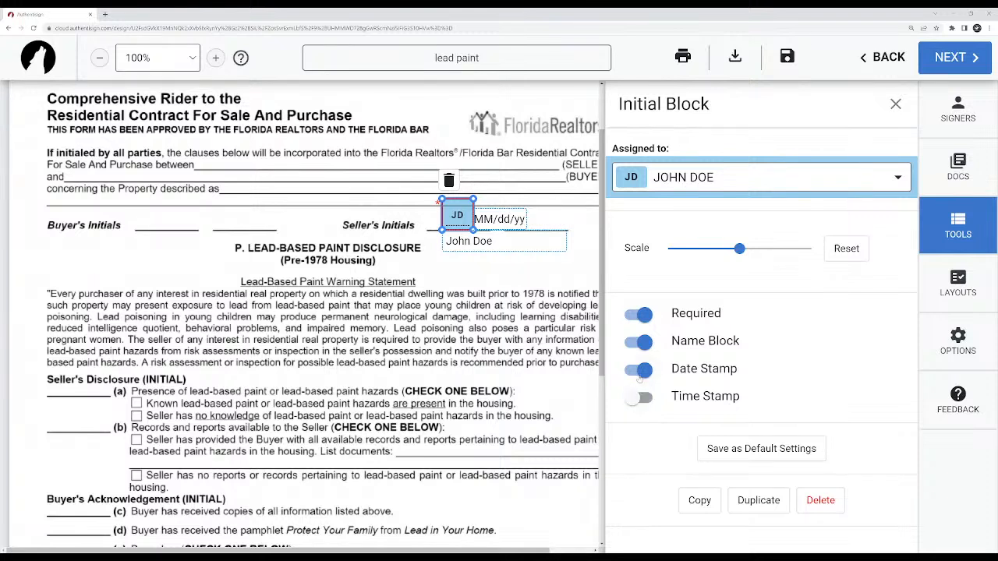
click(640, 370)
click(641, 341)
Switch the initials block's Required option off and back on, and try its scale adjustment before resetting it to the default.
click(640, 314)
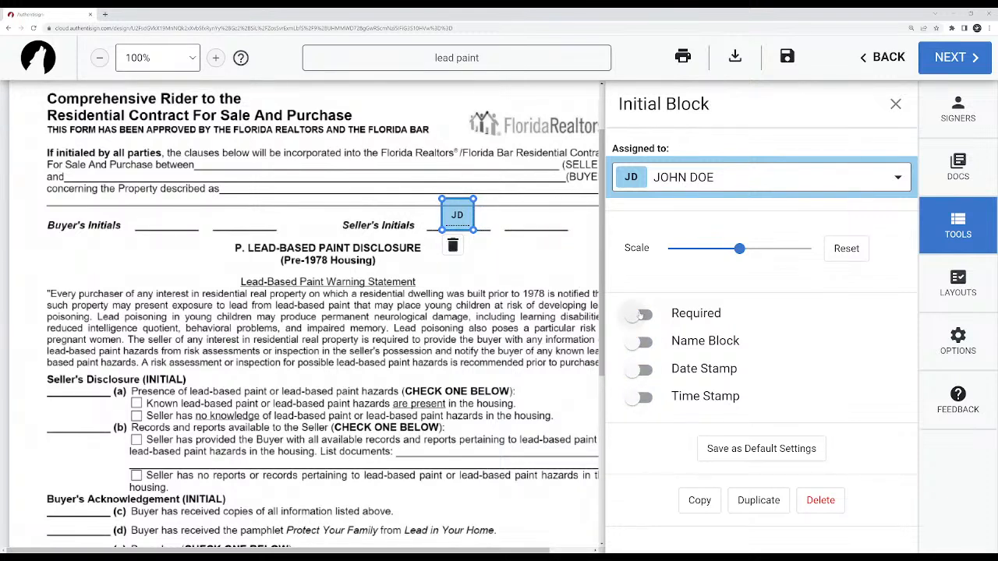
mouse_move(740, 248)
mouse_down()
mouse_move(678, 248)
mouse_move(800, 248)
mouse_move(774, 260)
mouse_move(733, 255)
mouse_up()
click(849, 251)
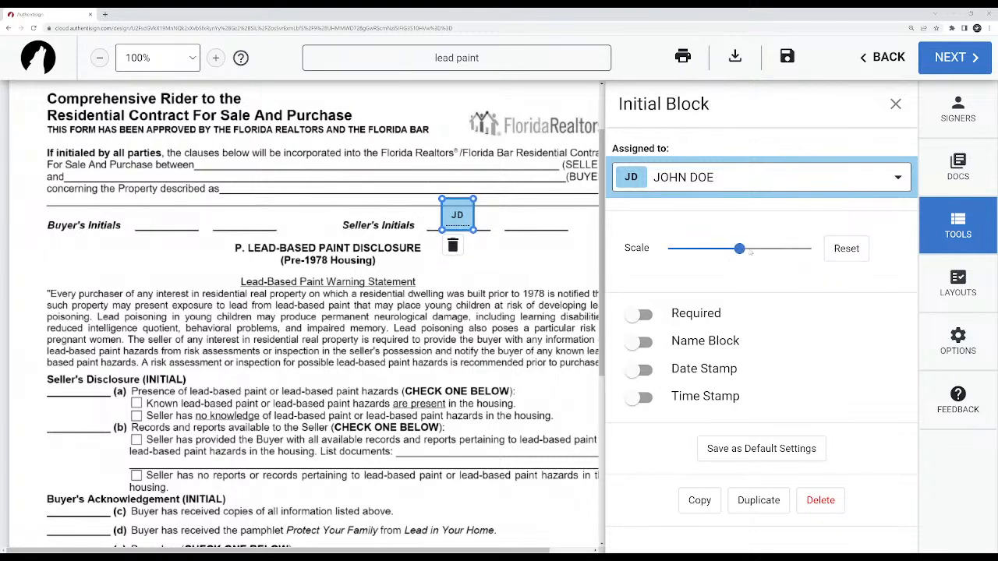
click(640, 314)
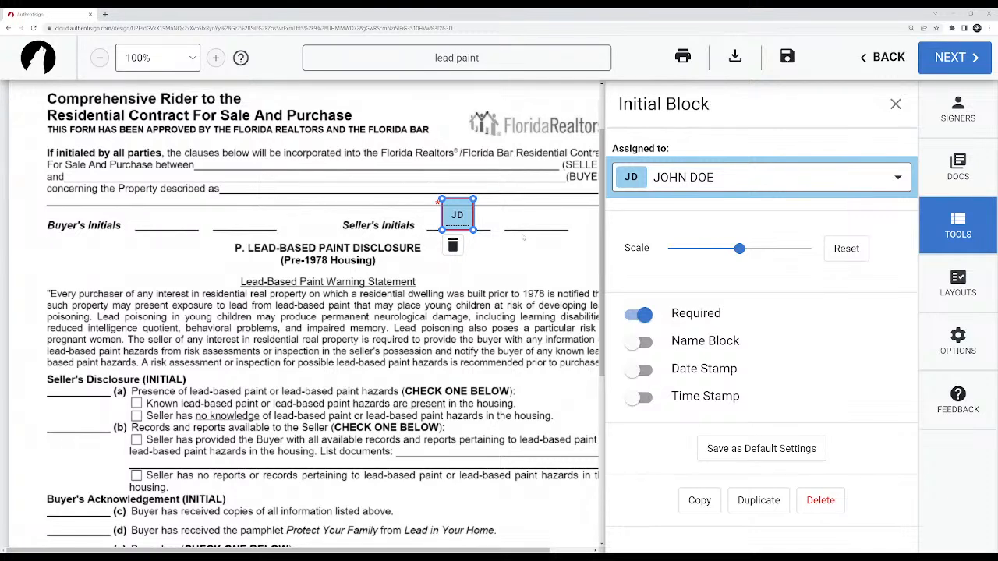
Fine-tune the position of the seller's initials block on the first Seller's Initials line.
click(463, 223)
click(463, 222)
mouse_move(463, 222)
mouse_down()
mouse_move(469, 216)
mouse_move(436, 207)
mouse_move(356, 297)
mouse_move(454, 212)
mouse_up()
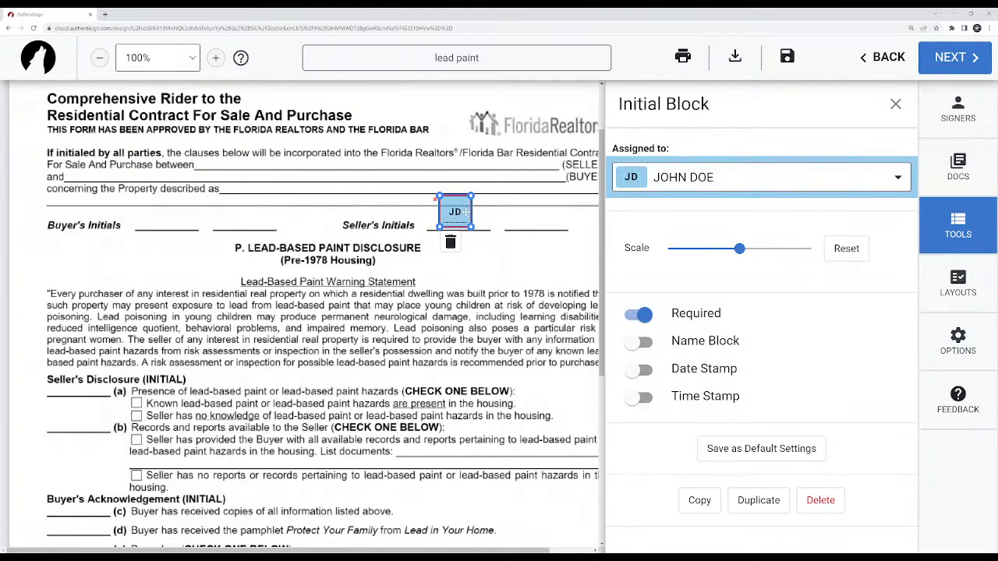
drag(463, 209, 467, 212)
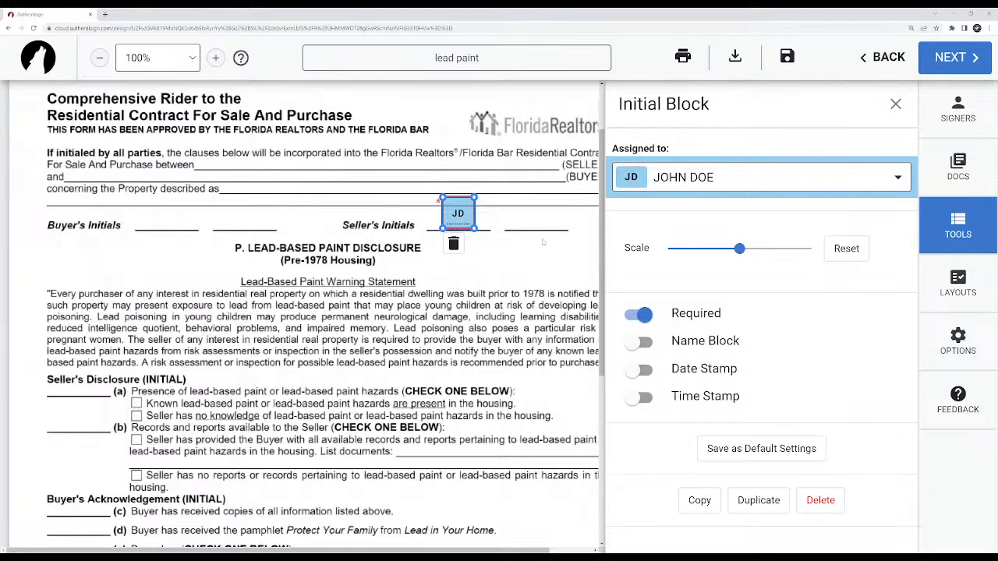
Copy the seller's initials block and paste it onto the initials line for item (a) of the Seller's Disclosure.
right_click(464, 214)
click(501, 268)
click(461, 213)
click(348, 326)
scroll(349, 326, down, 1)
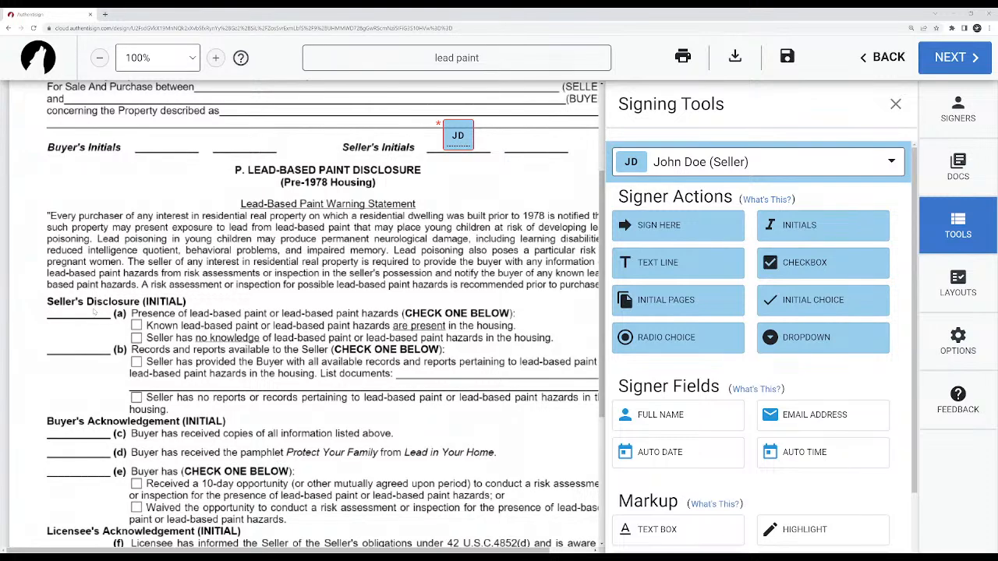
key(ctrl+v)
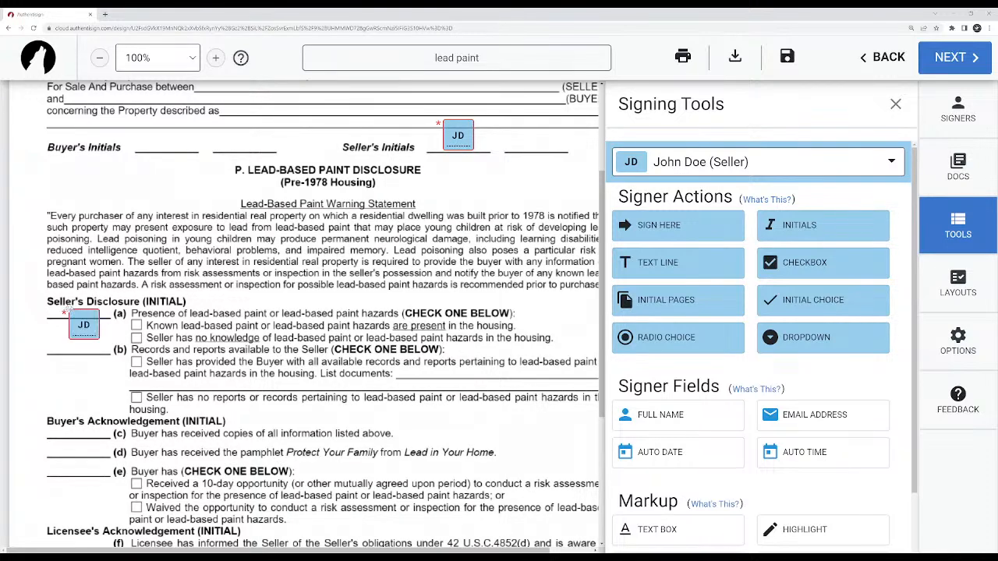
drag(88, 316, 81, 294)
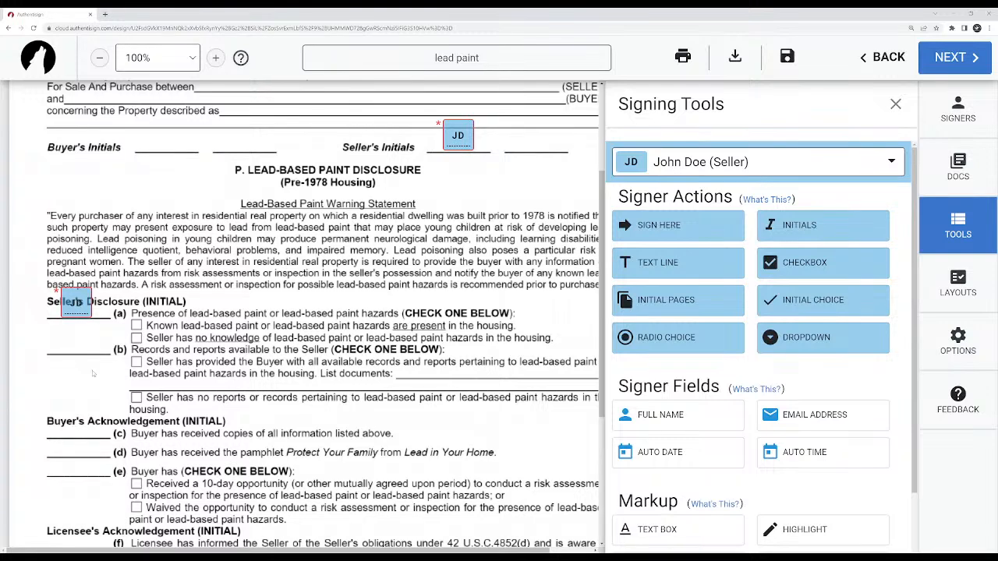
Paste another seller's initials block onto the line for item (b) of the Seller's Disclosure, and copy that block again.
right_click(82, 343)
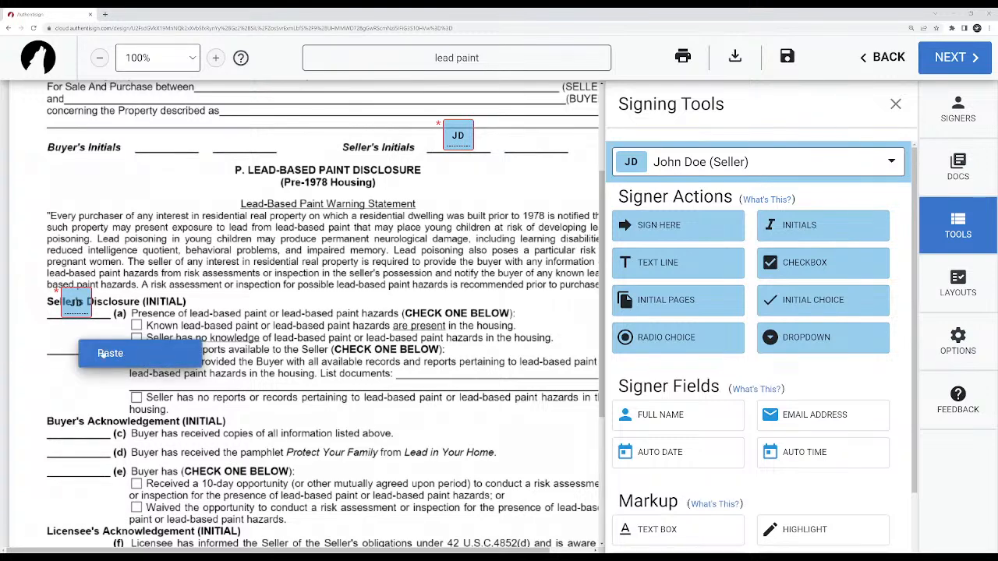
click(114, 355)
drag(95, 352, 77, 339)
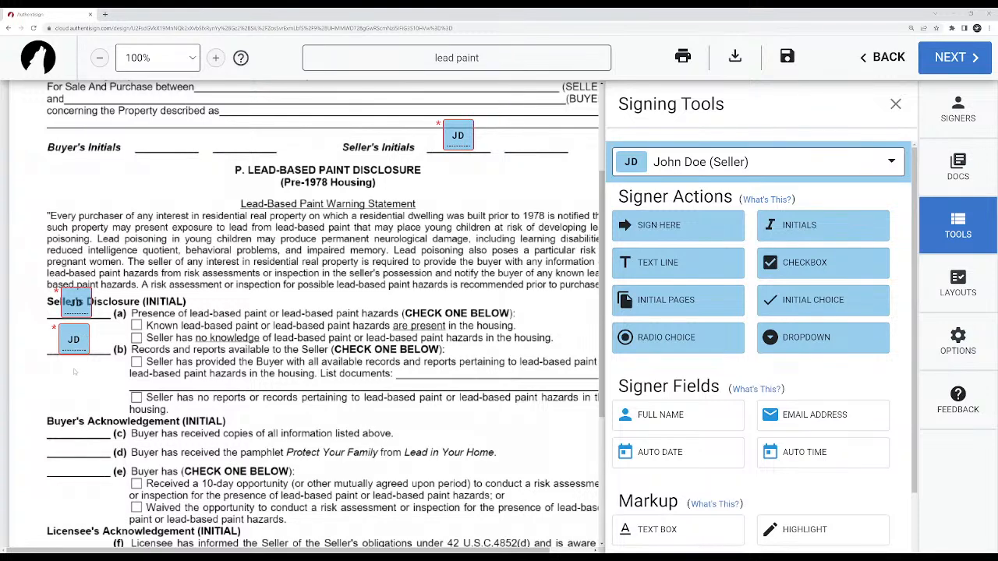
right_click(78, 339)
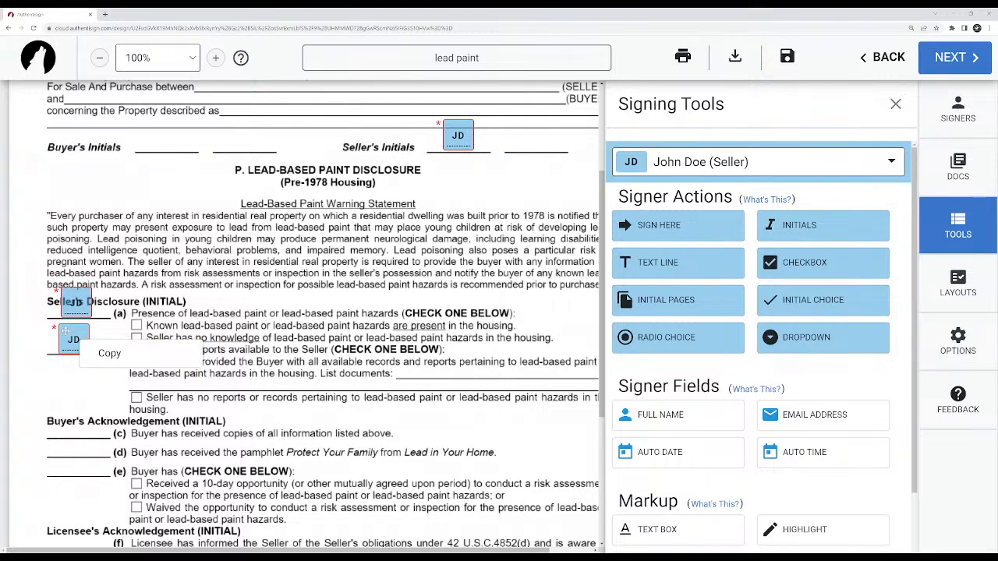
click(103, 353)
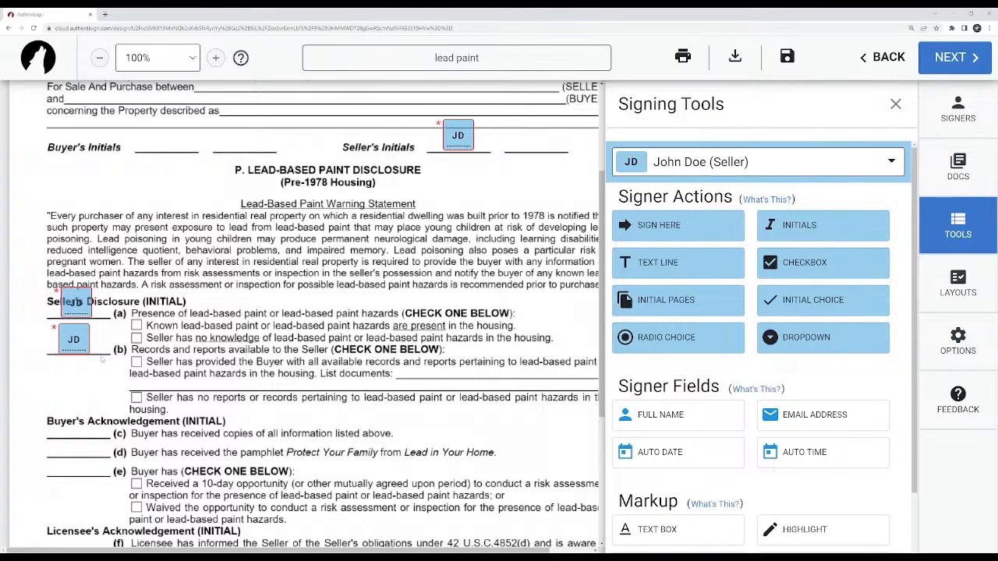
scroll(102, 359, down, 3)
scroll(109, 351, up, 3)
scroll(138, 376, down, 3)
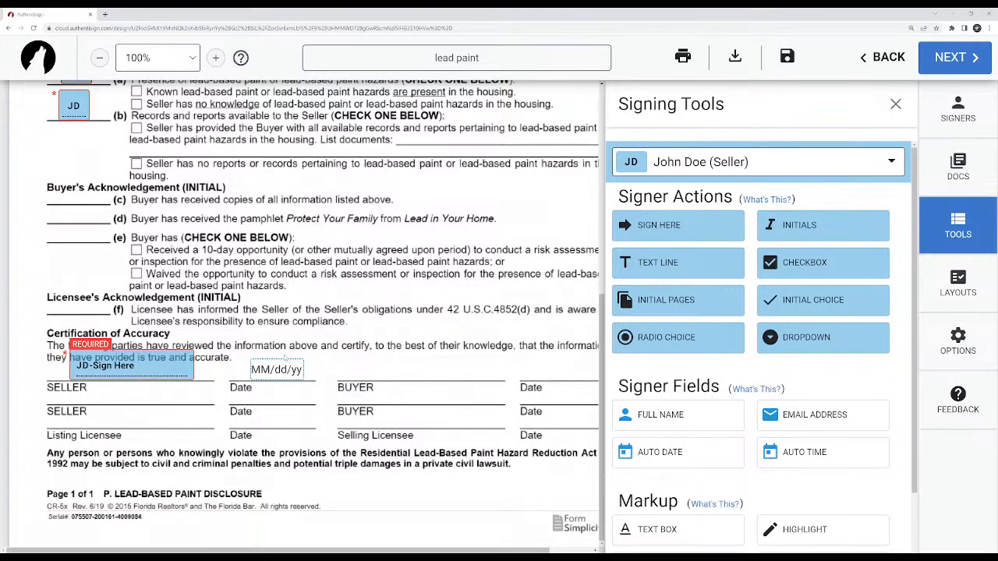
scroll(284, 359, up, 5)
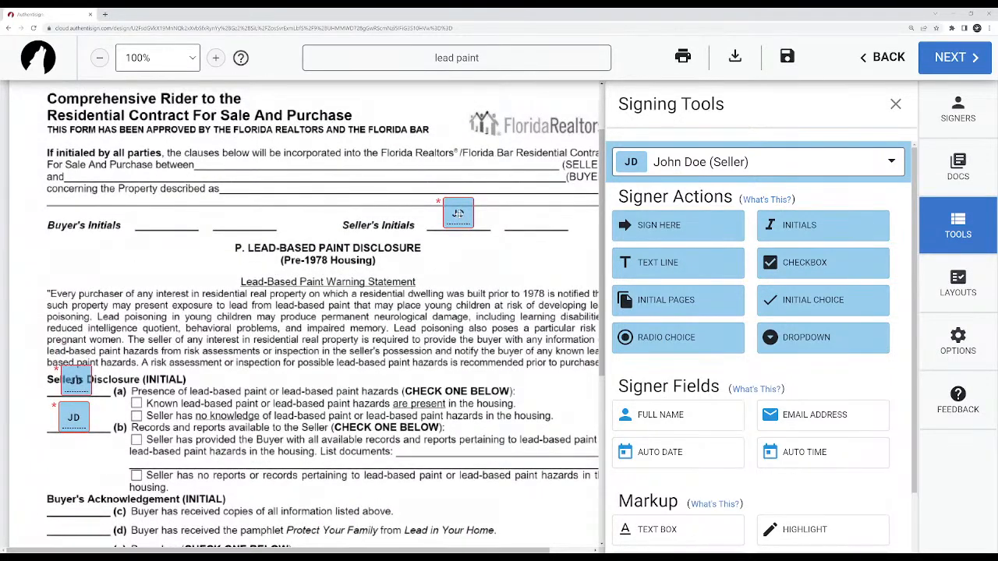
click(457, 212)
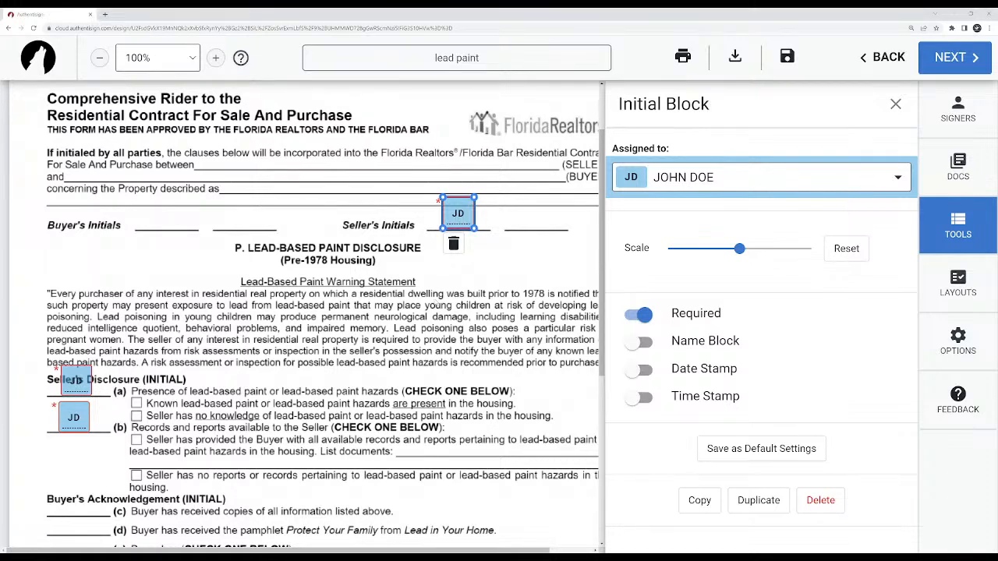
click(436, 306)
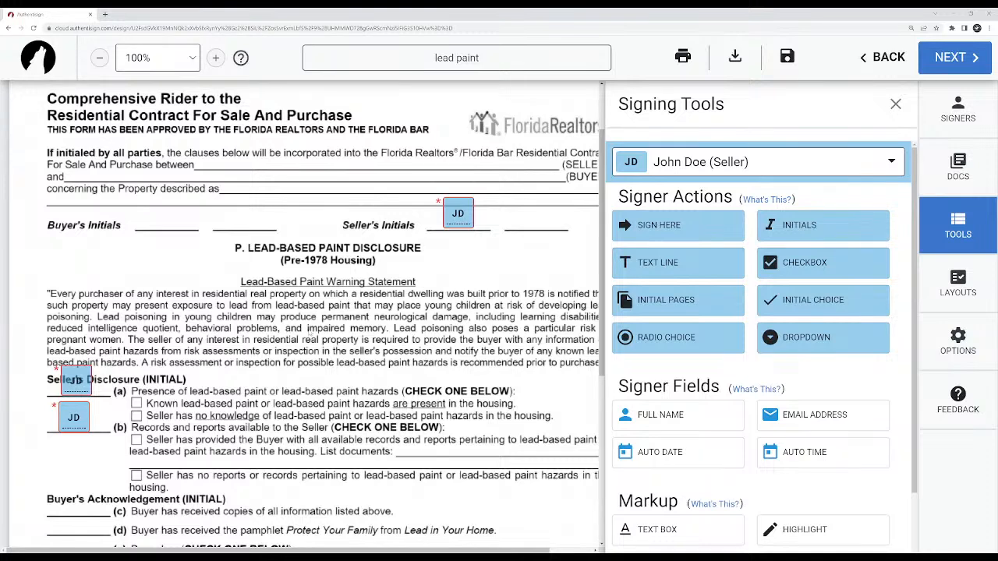
Place seller checkboxes over both options under item (a), one for known lead-based paint and one for no knowledge.
scroll(311, 333, down, 1)
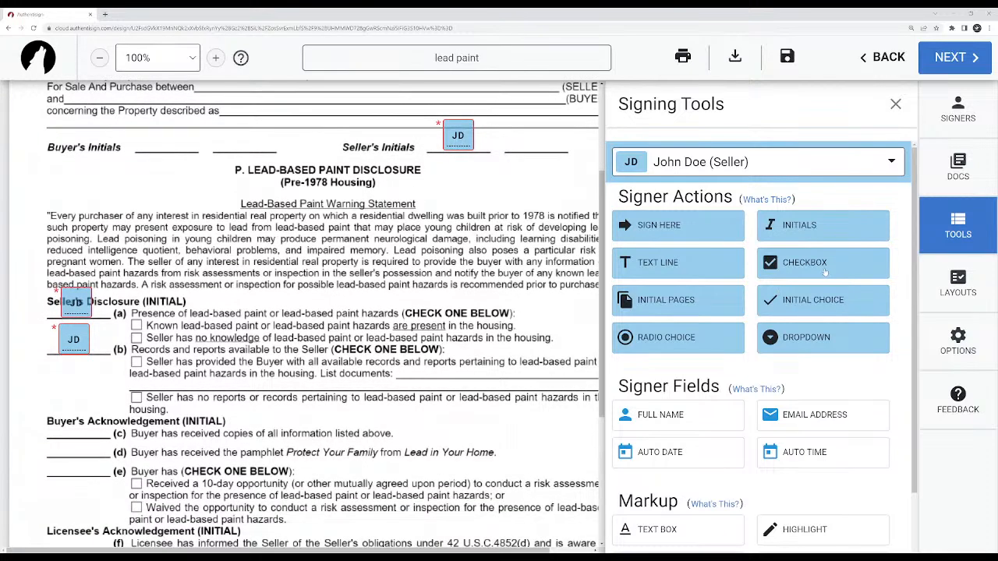
mouse_move(826, 273)
mouse_down()
mouse_move(443, 326)
mouse_move(137, 326)
mouse_up()
drag(137, 326, 148, 303)
mouse_move(148, 302)
mouse_down()
mouse_move(154, 320)
mouse_move(137, 325)
mouse_up()
drag(807, 273, 136, 338)
Try the Scale and Required settings on the known lead-based paint checkbox, leaving Required switched on.
click(137, 326)
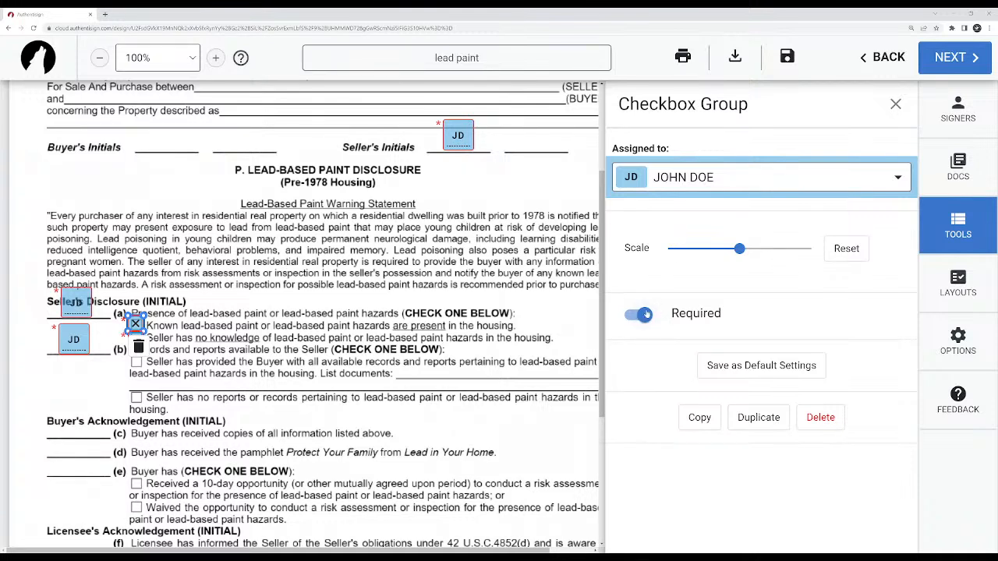
mouse_move(739, 248)
mouse_down()
mouse_move(794, 248)
mouse_move(668, 248)
mouse_move(858, 250)
mouse_move(739, 248)
mouse_up()
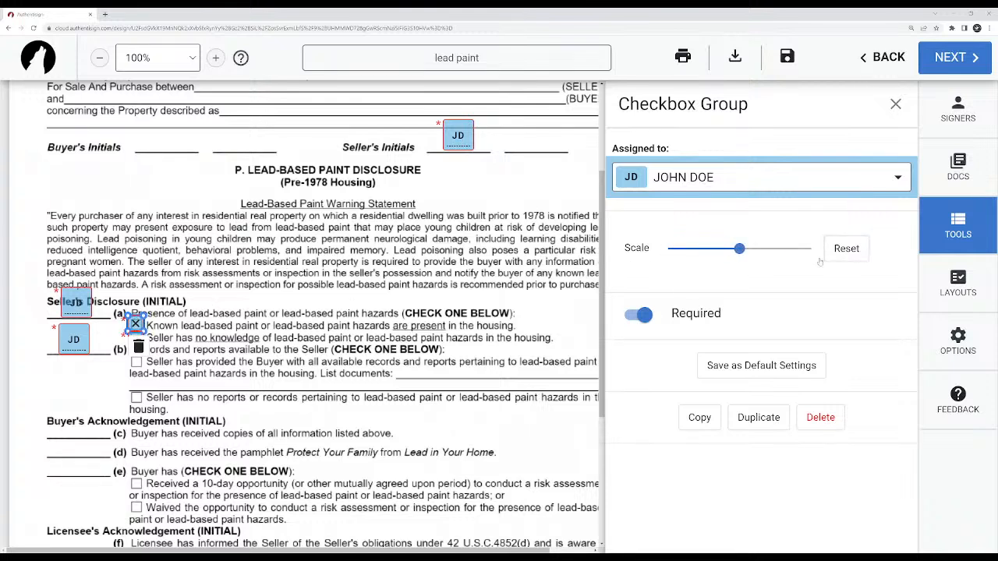
click(639, 315)
click(640, 315)
click(641, 315)
click(640, 315)
click(229, 340)
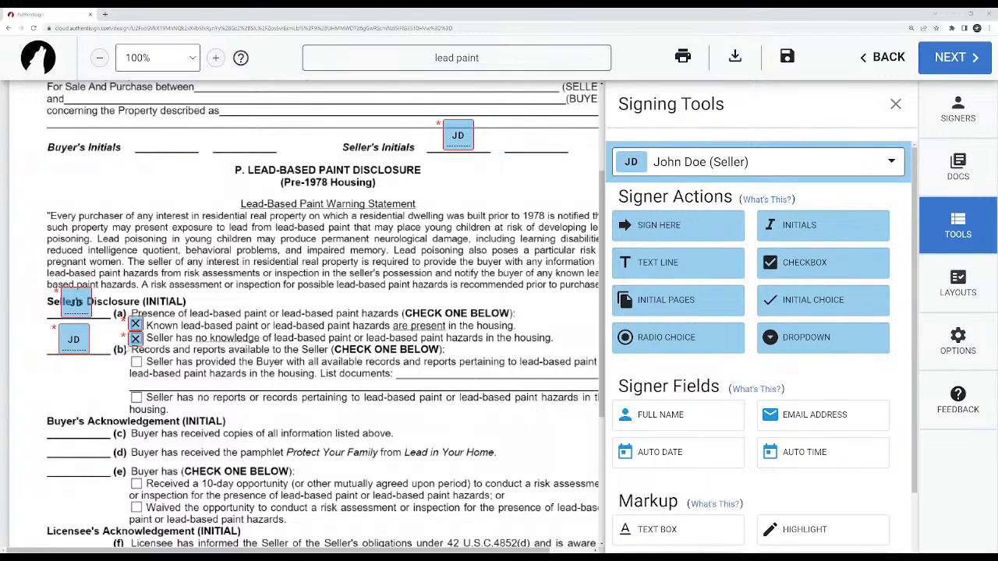
Switch off the Required option for both seller checkboxes under item (a).
click(133, 324)
click(636, 316)
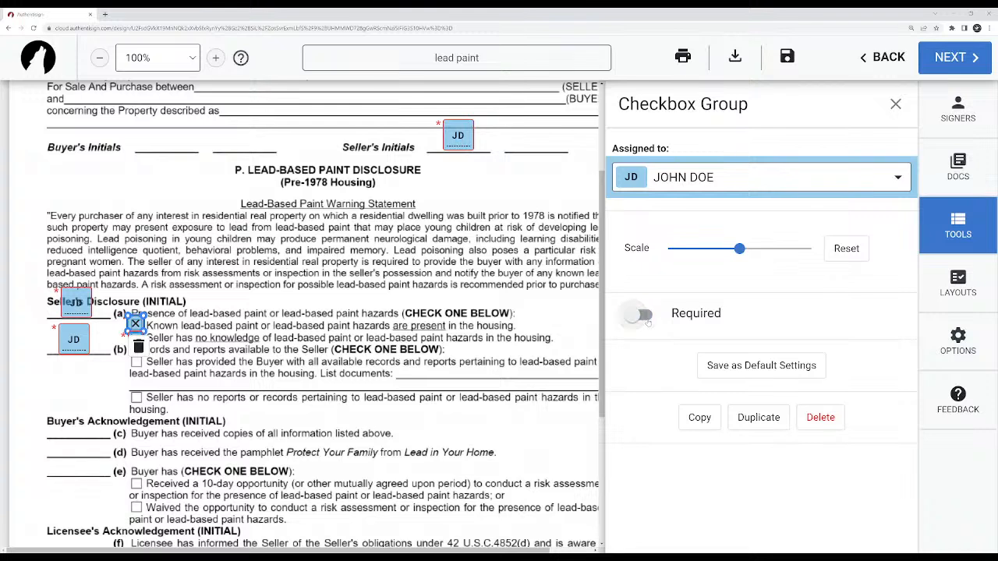
click(636, 315)
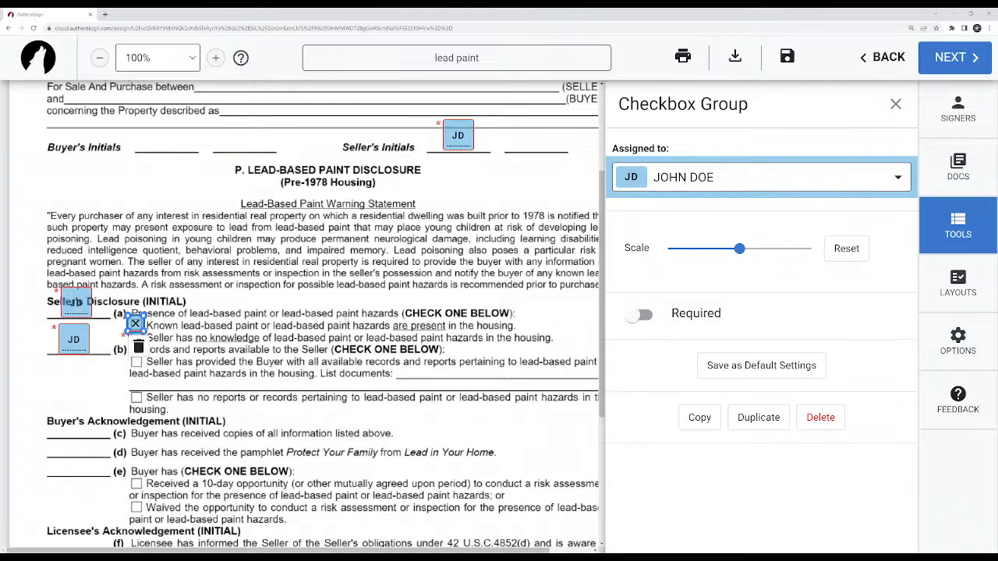
click(227, 316)
click(136, 339)
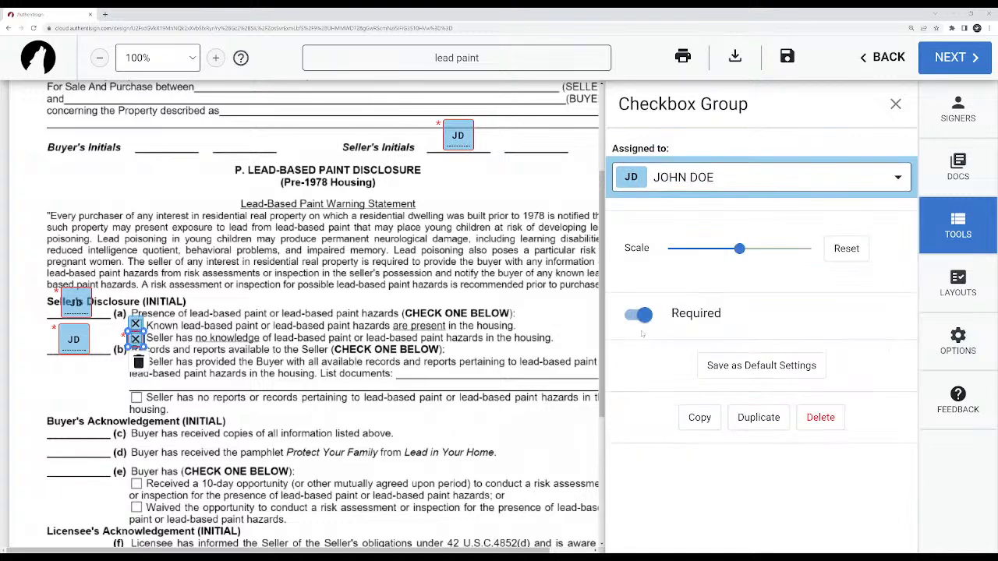
click(644, 316)
click(327, 339)
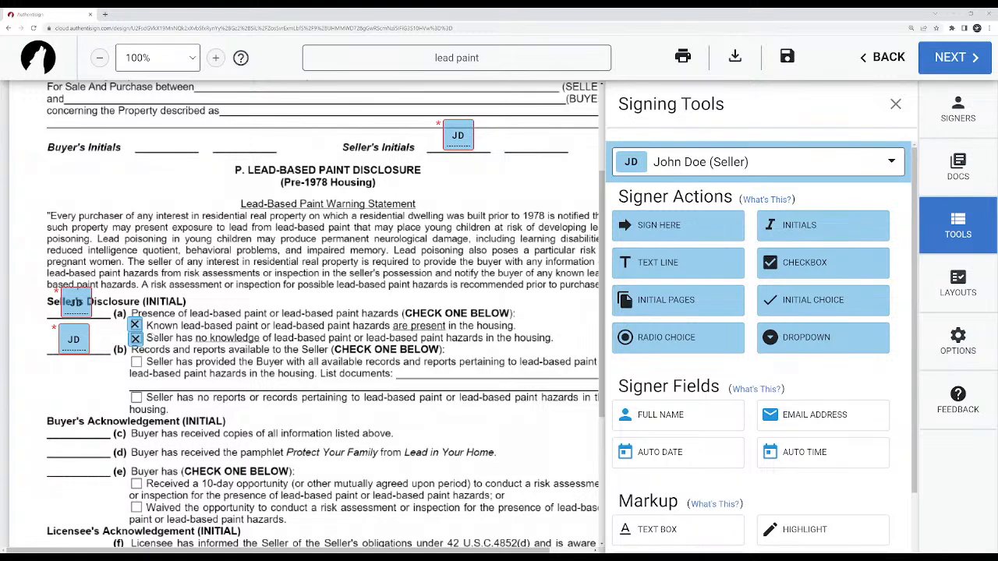
Slightly adjust the two checkboxes under item (a) and switch Required back on for both.
click(134, 325)
drag(134, 325, 136, 338)
click(643, 315)
click(136, 337)
click(135, 325)
click(135, 325)
click(645, 315)
click(641, 316)
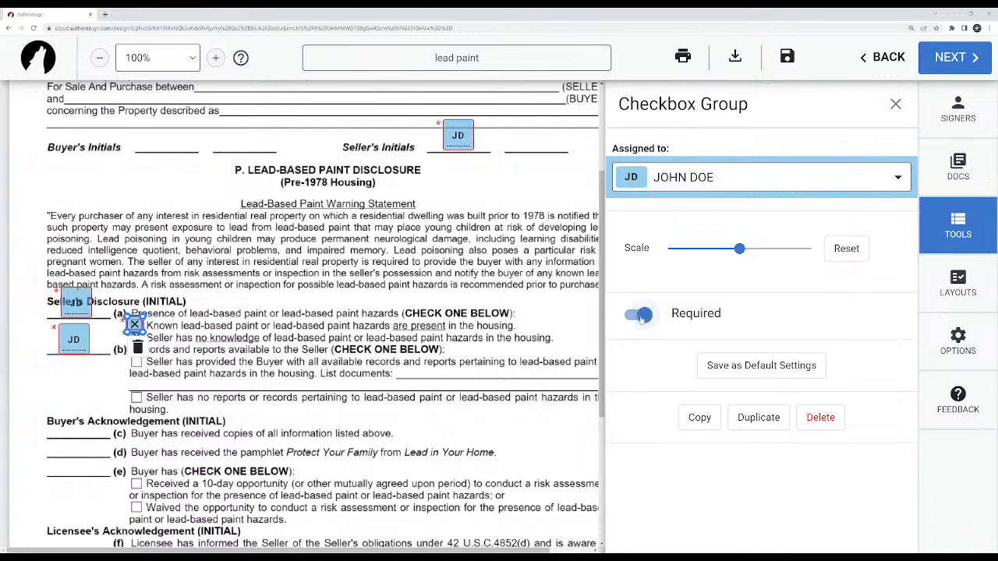
click(265, 315)
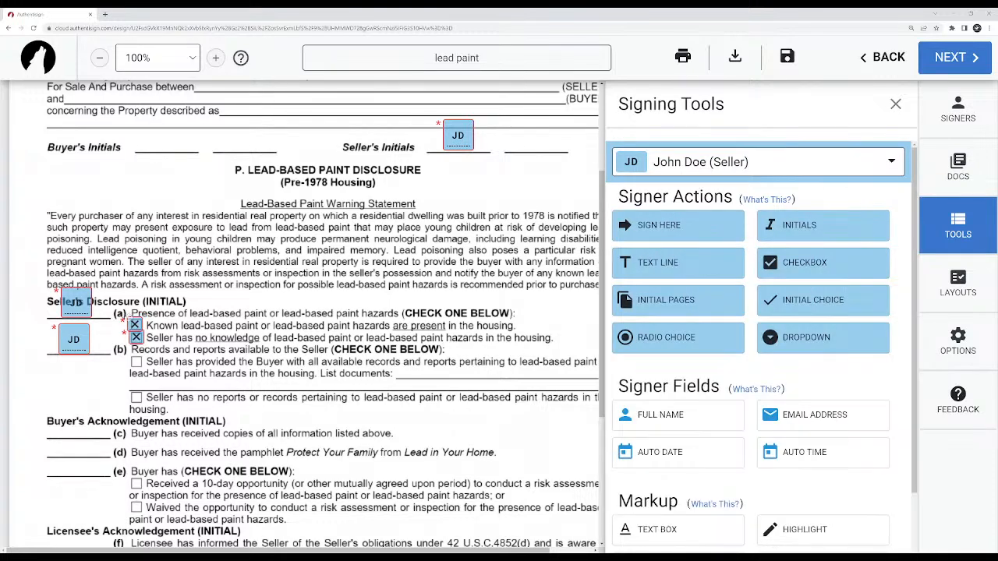
Clear the checkbox from the known lead-based paint option and place one on the no reports or records option under item (b).
click(135, 324)
click(137, 337)
drag(768, 290, 137, 399)
right_click(136, 397)
click(267, 374)
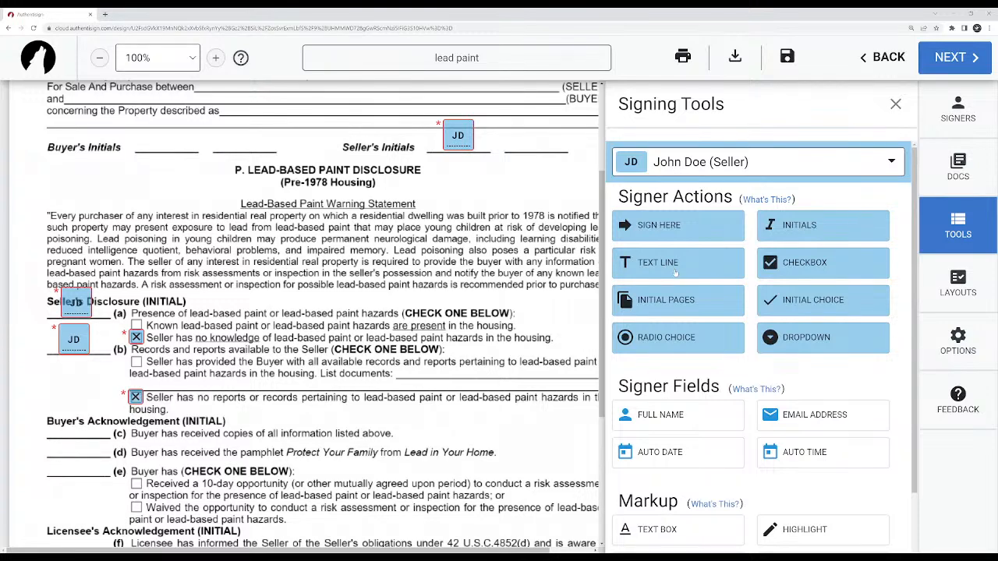
Add a Text Line block for the seller near the start of the form, move it over the Buyer's Initials lines and view its settings.
scroll(431, 291, up, 2)
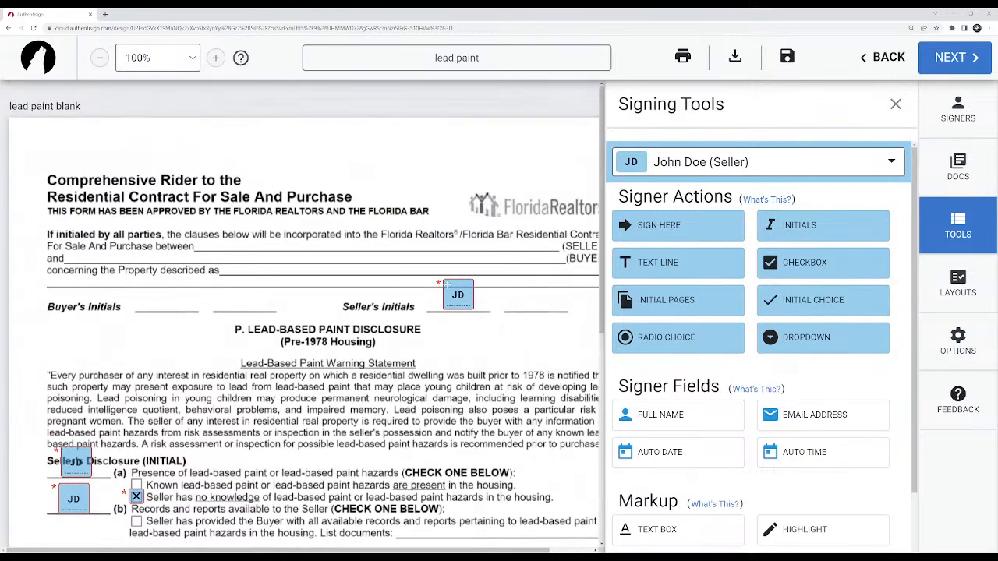
drag(677, 263, 174, 258)
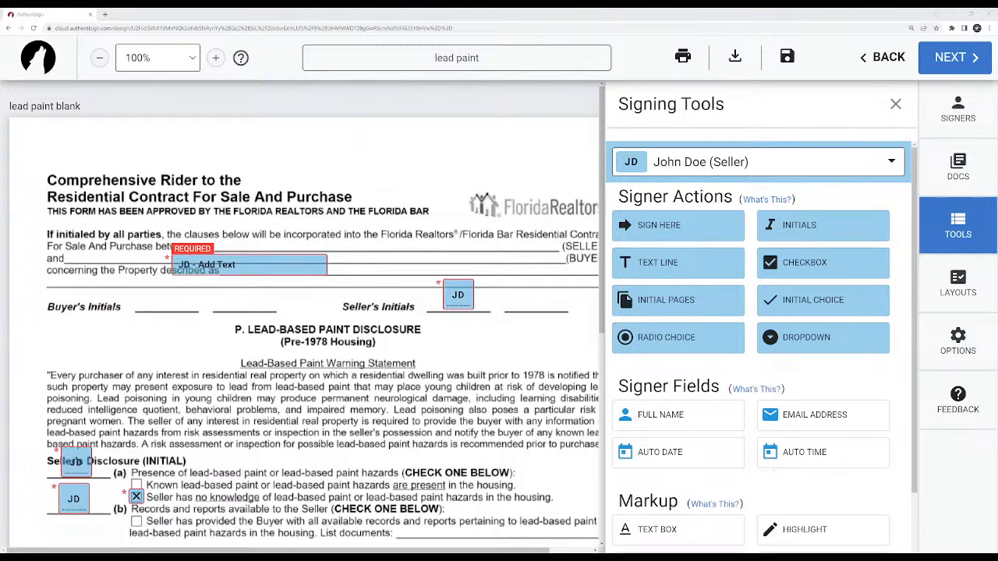
drag(232, 266, 197, 301)
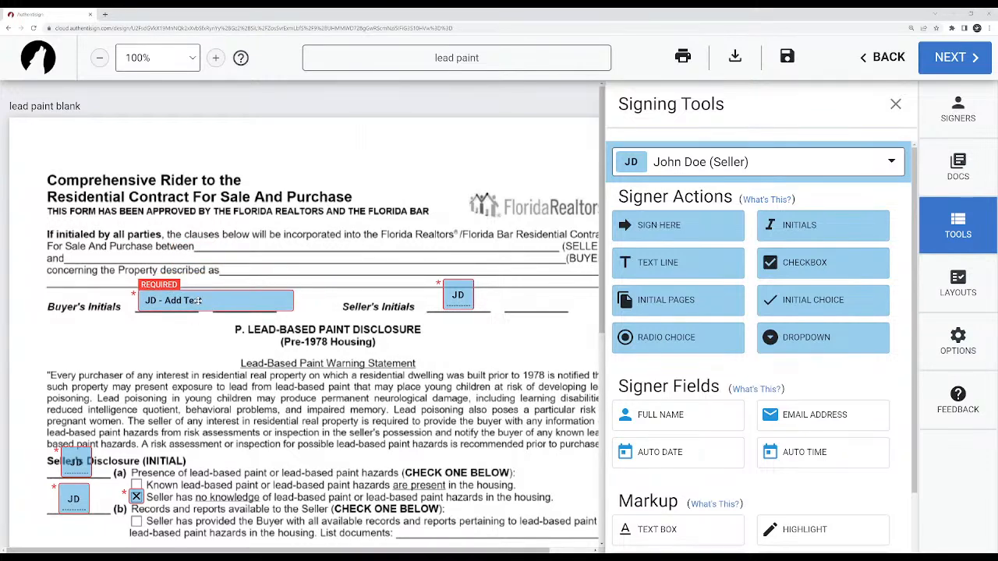
click(197, 301)
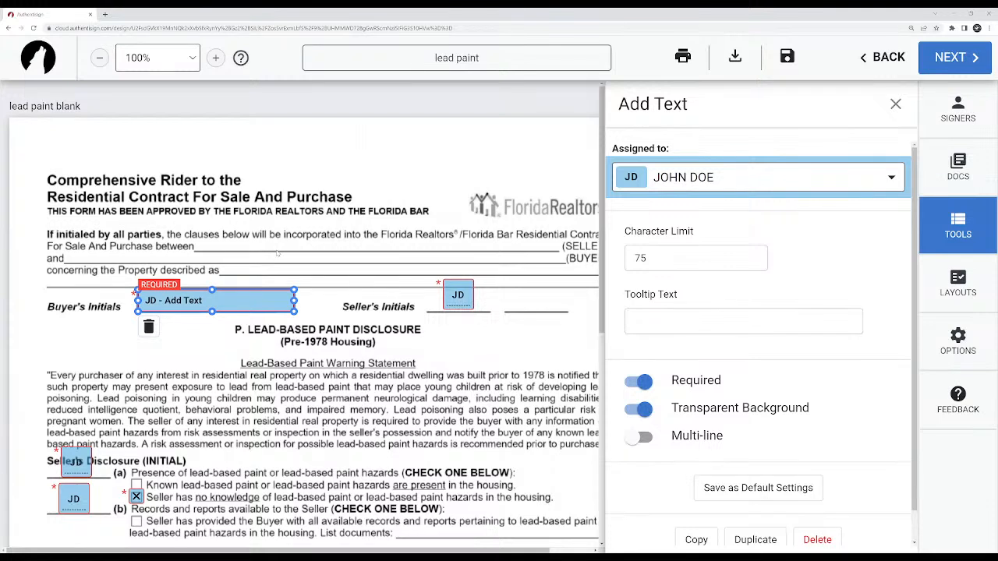
click(233, 276)
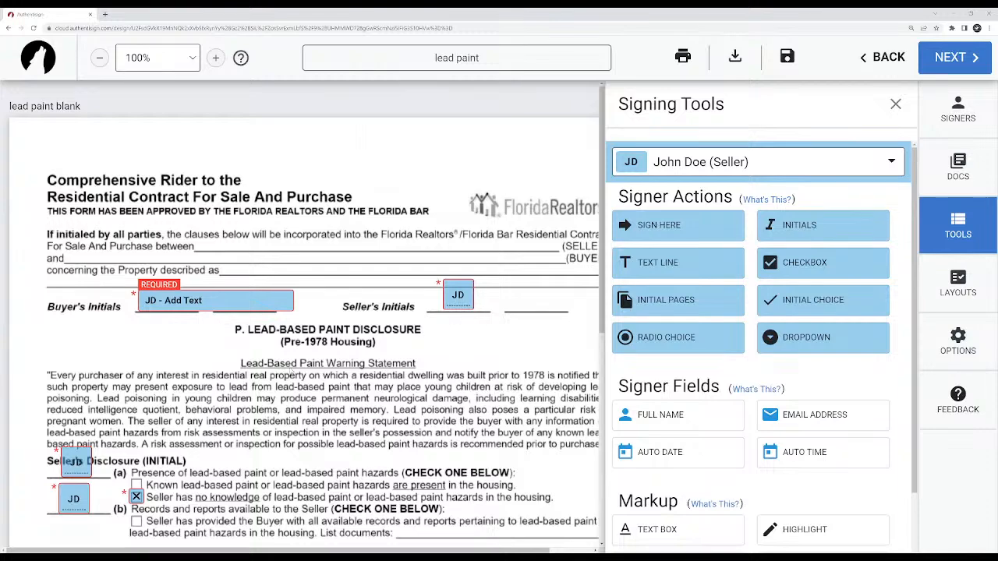
Move the text block down to item (b) and shift the two checkboxes to the first option under items (a) and (b).
scroll(290, 375, down, 4)
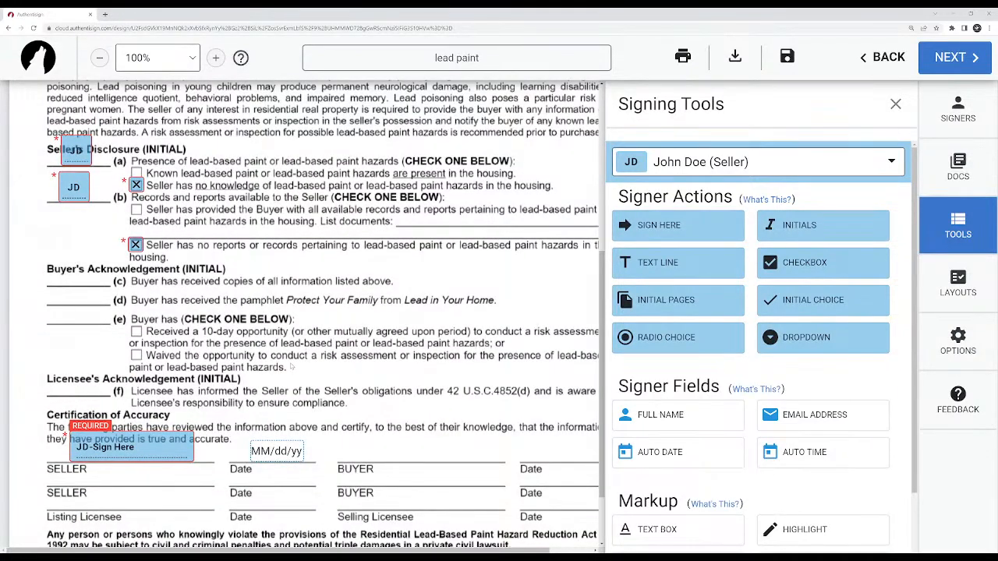
scroll(292, 365, up, 3)
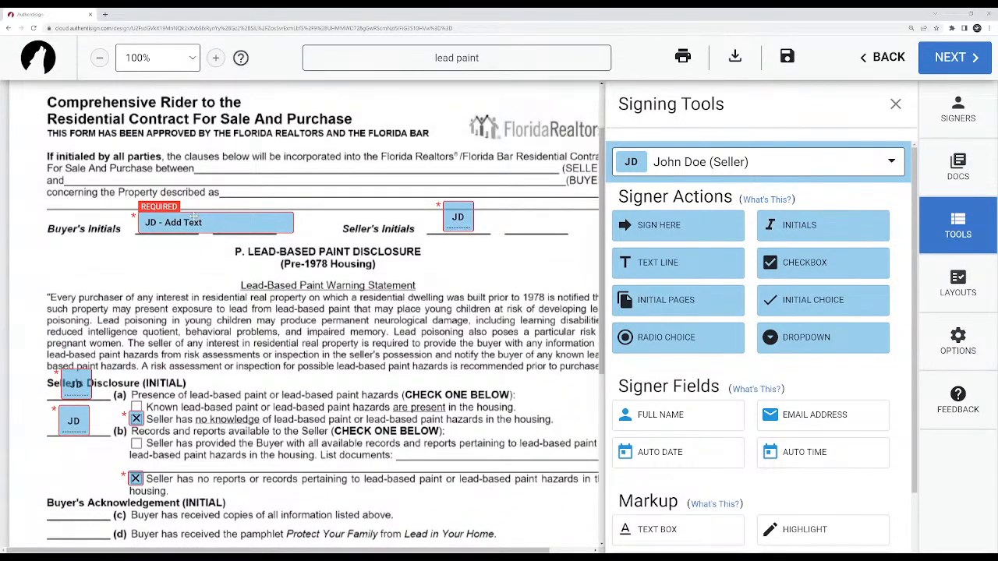
drag(196, 221, 257, 482)
drag(139, 419, 136, 407)
drag(136, 479, 137, 442)
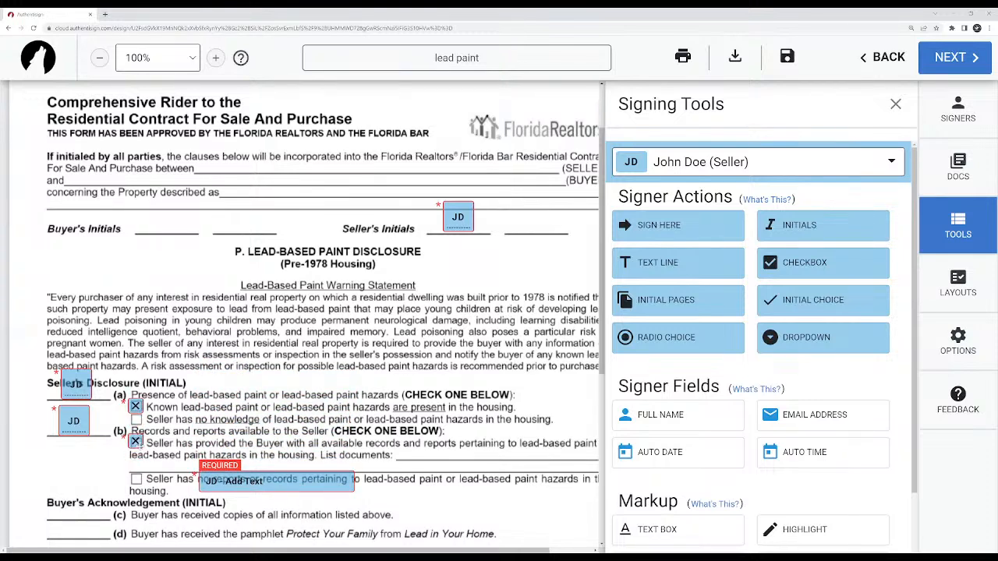
Move the text block onto the blank line below List documents in item (b), then widen it along the line and increase its height.
drag(265, 485, 189, 471)
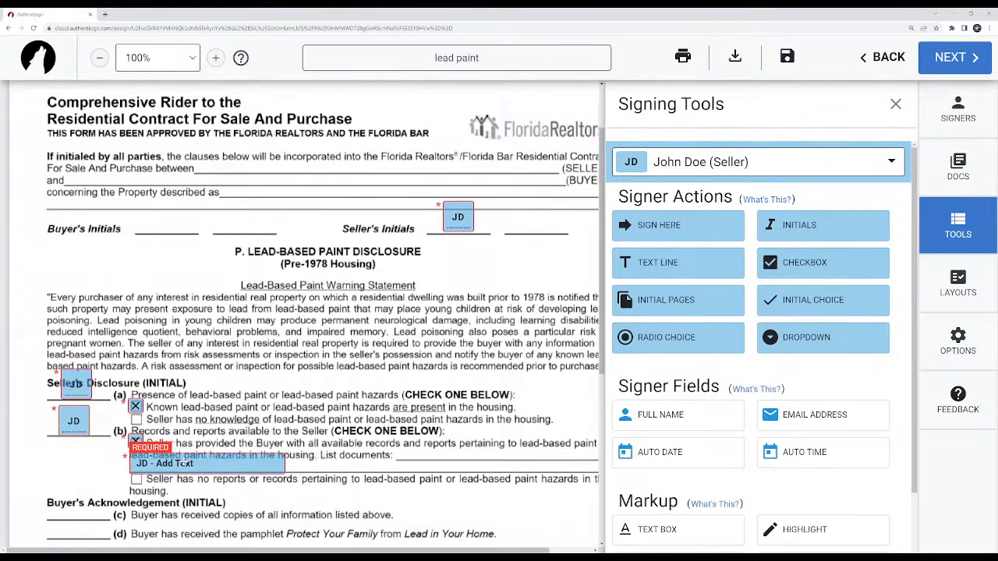
click(184, 461)
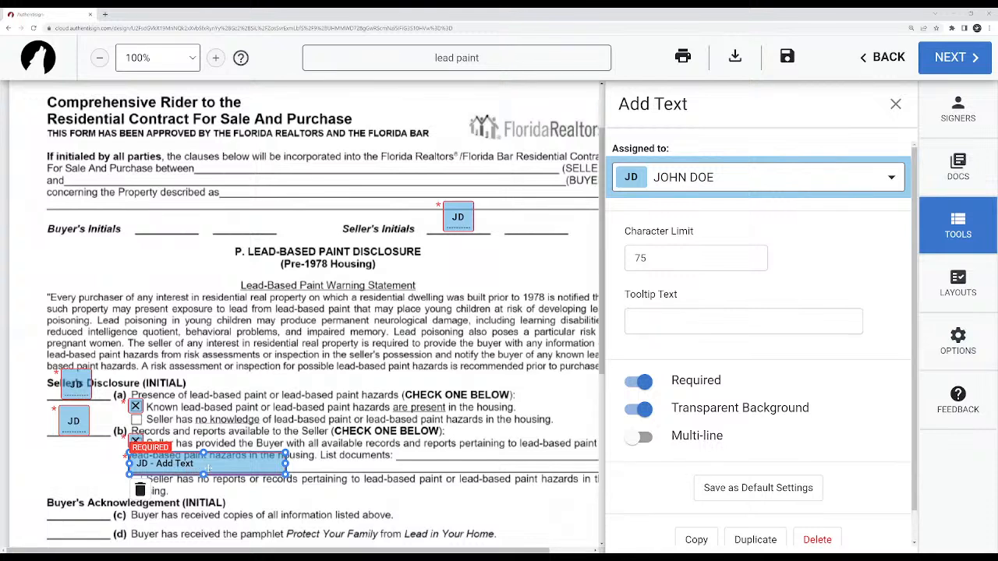
drag(286, 463, 560, 463)
drag(340, 453, 340, 436)
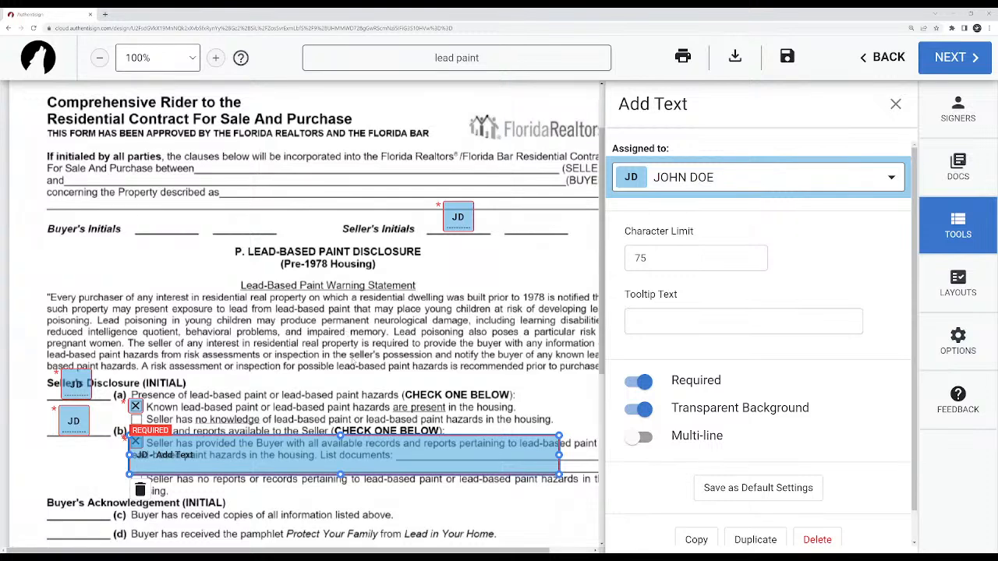
scroll(336, 393, down, 1)
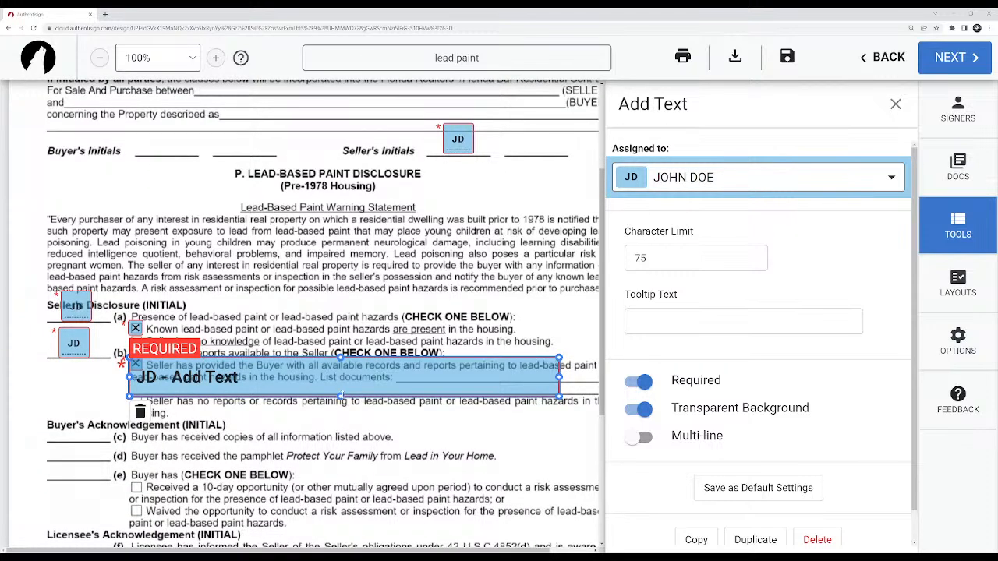
Narrow the text block in item (b) and reduce its height to fit the blank line below List documents.
drag(559, 396, 386, 395)
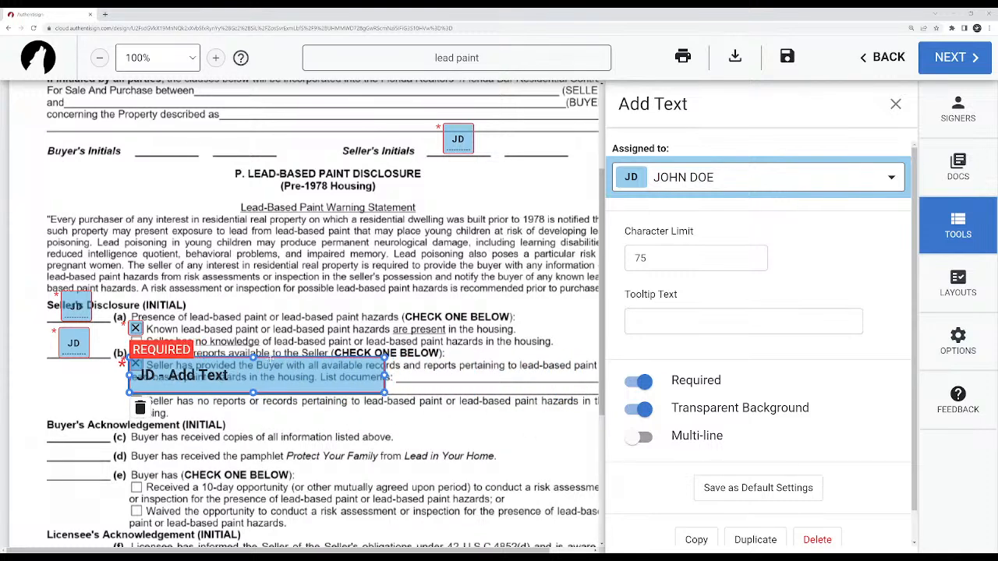
drag(254, 358, 255, 381)
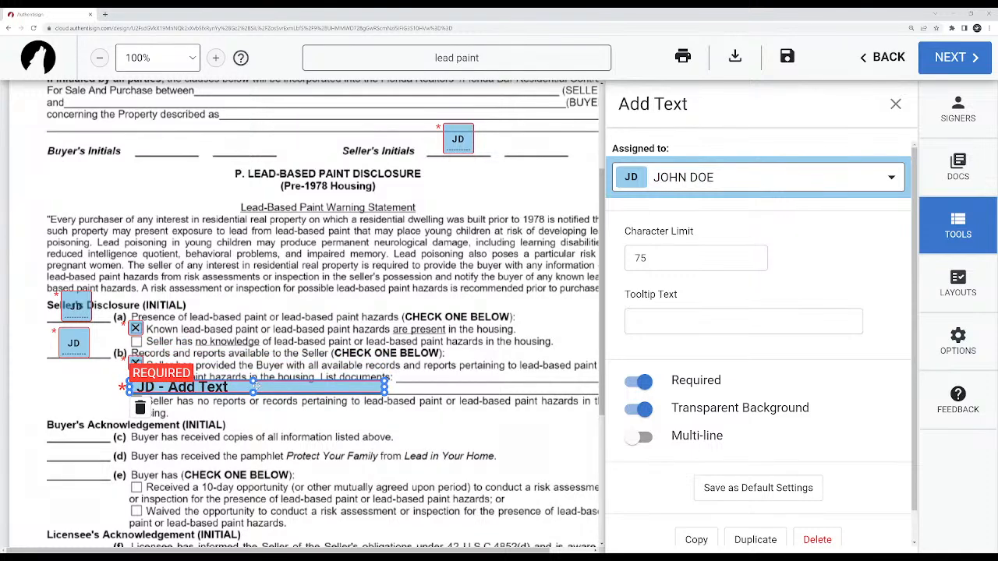
click(226, 405)
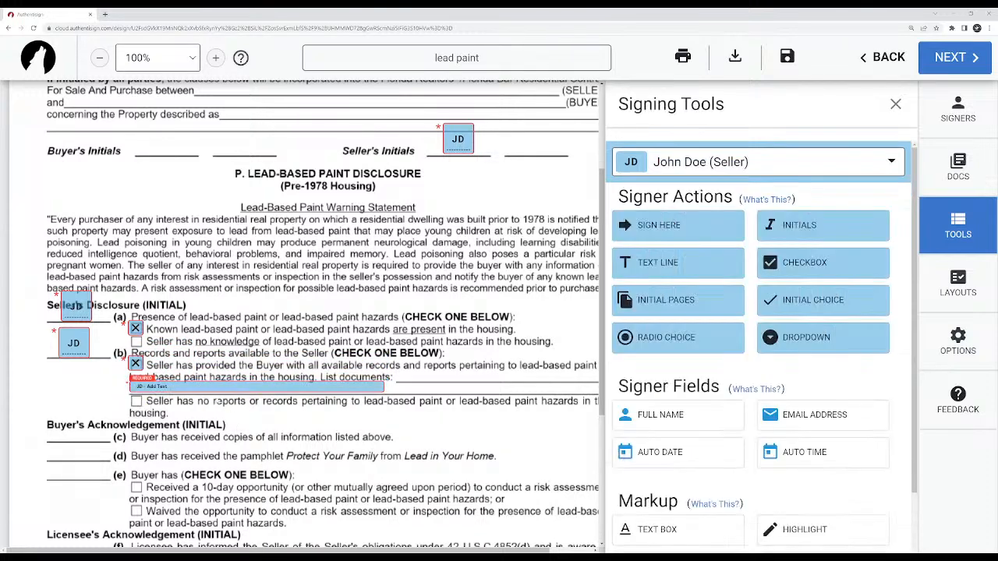
click(179, 389)
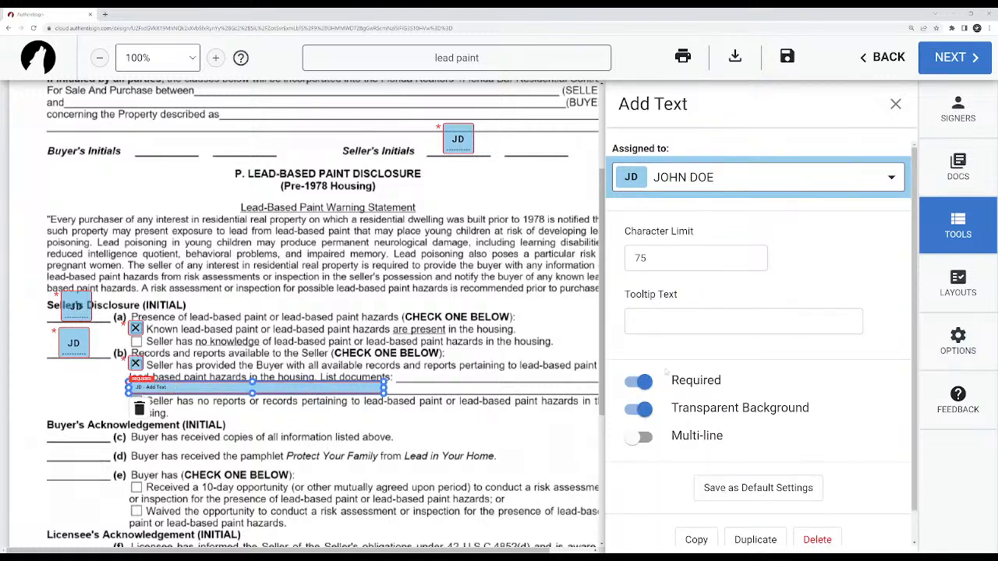
Try the text block as not required and restore Required, then try Multi-line on and turn it off again.
click(641, 382)
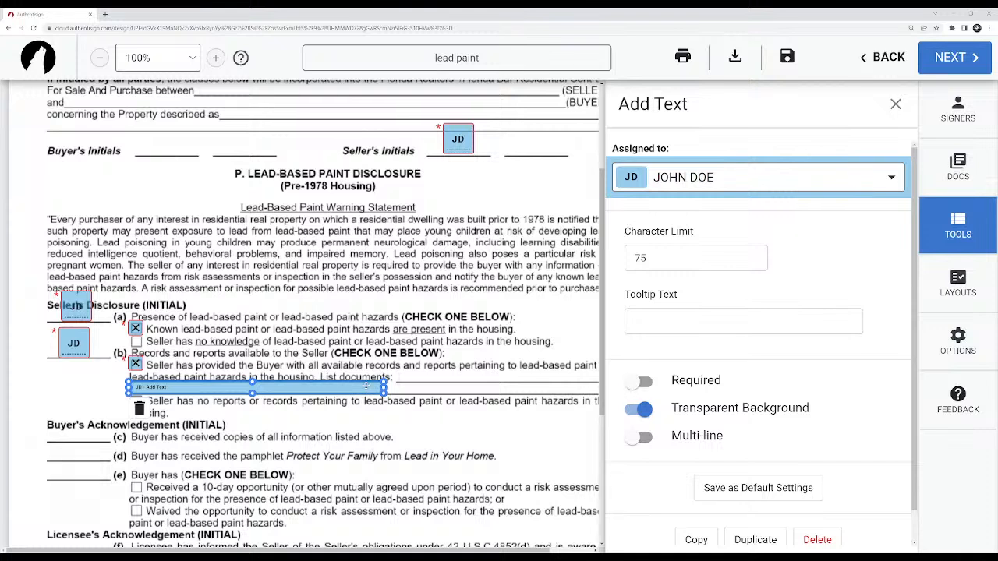
click(639, 381)
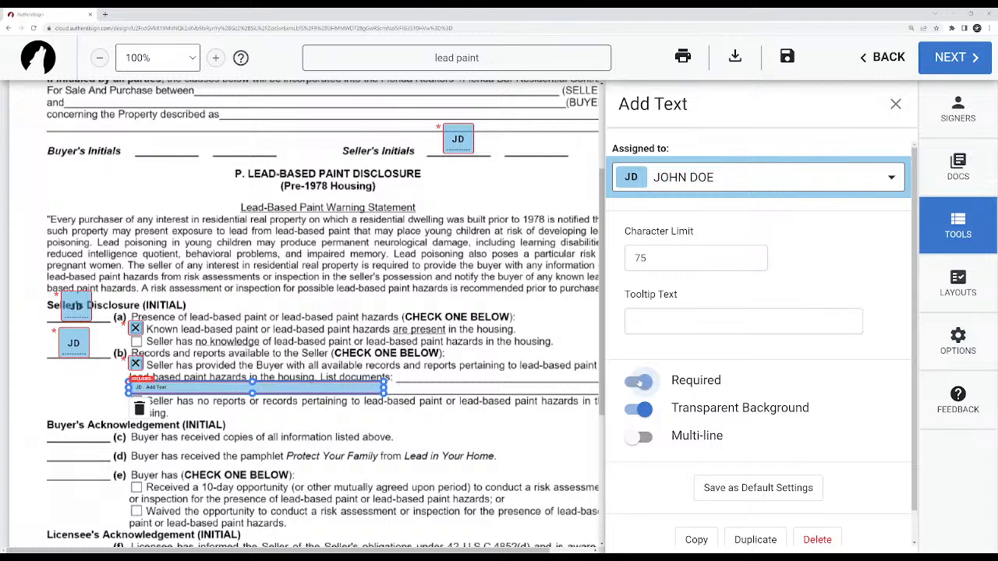
click(639, 438)
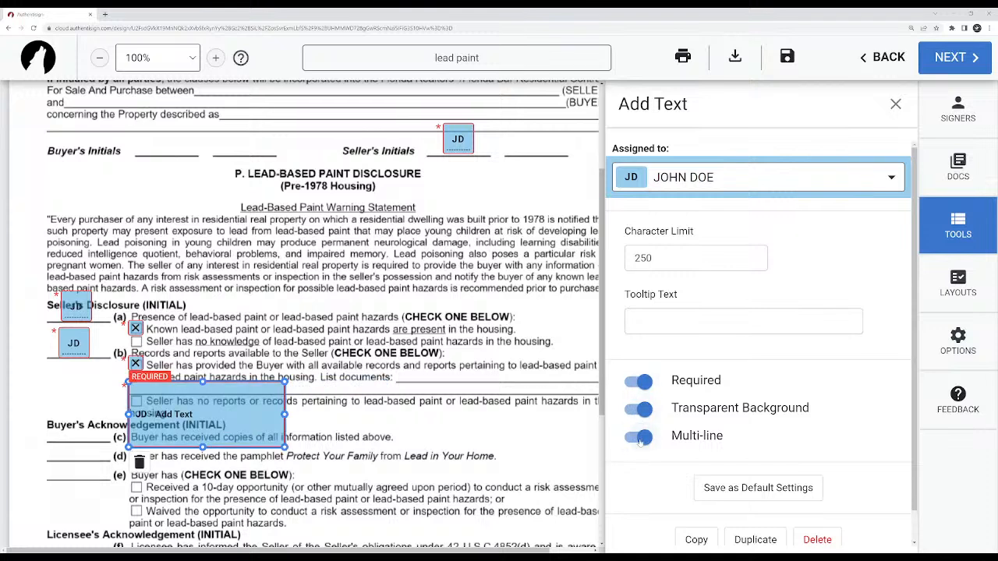
click(640, 440)
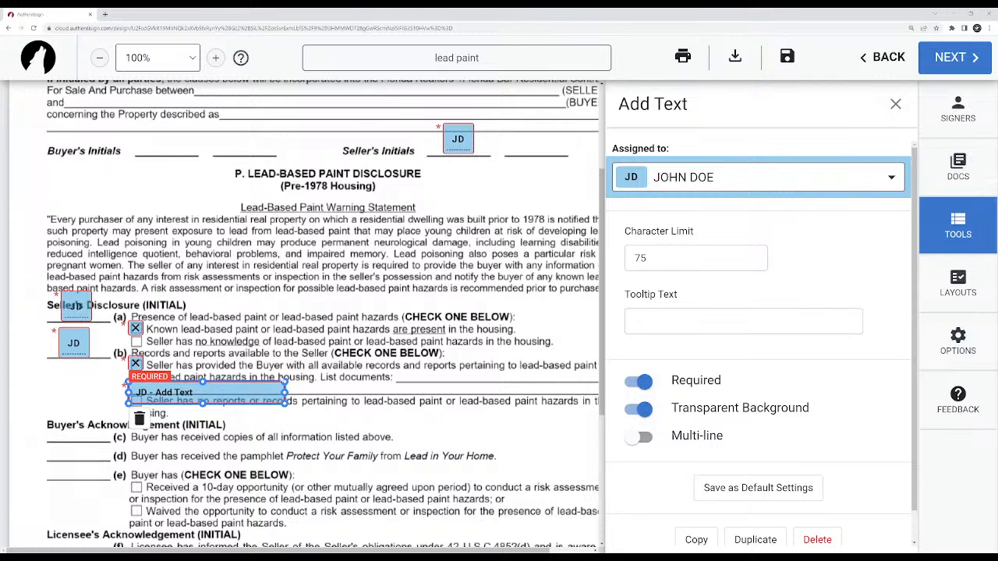
Move the text block up onto the blank line in item (b) and try a character limit of 250.
drag(270, 392, 271, 386)
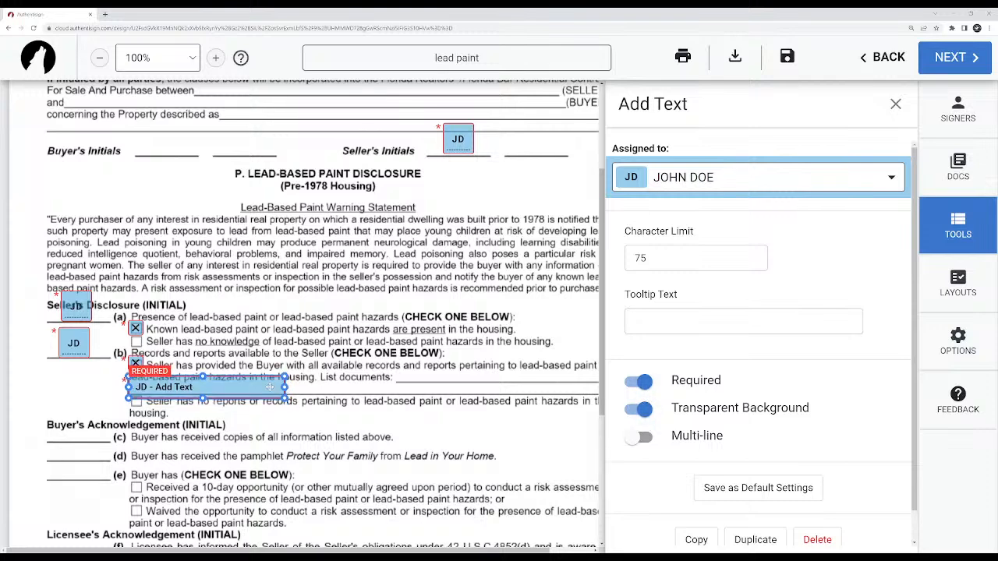
right_click(271, 386)
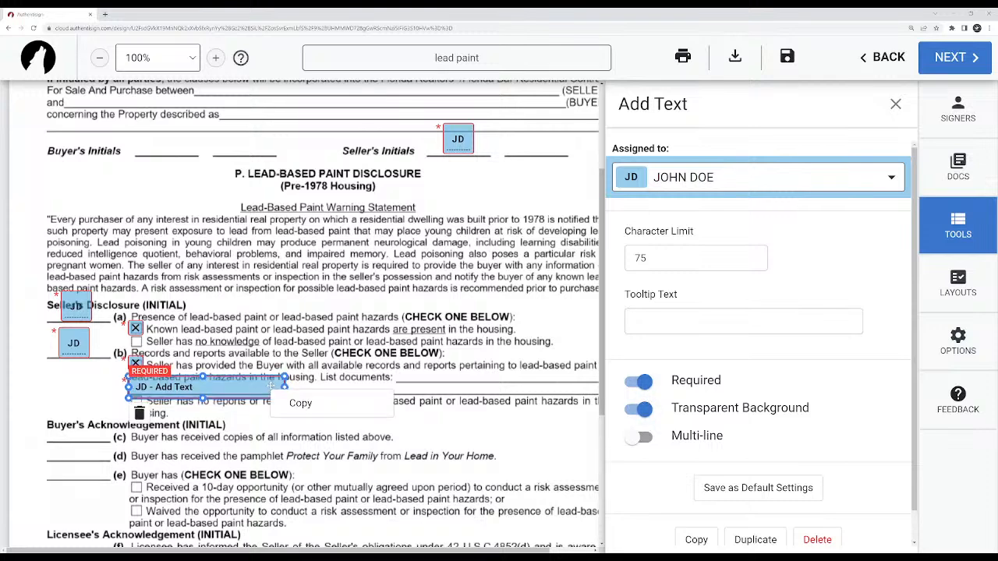
double_click(664, 258)
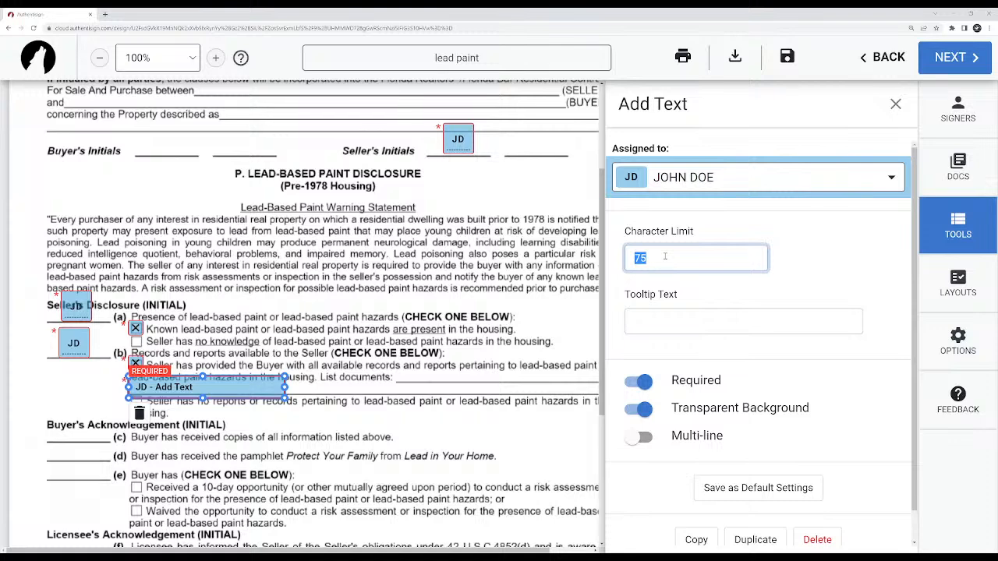
text(250)
Widen the text block across the full blank line in item (b) and set its character limit to 250.
drag(285, 387, 593, 388)
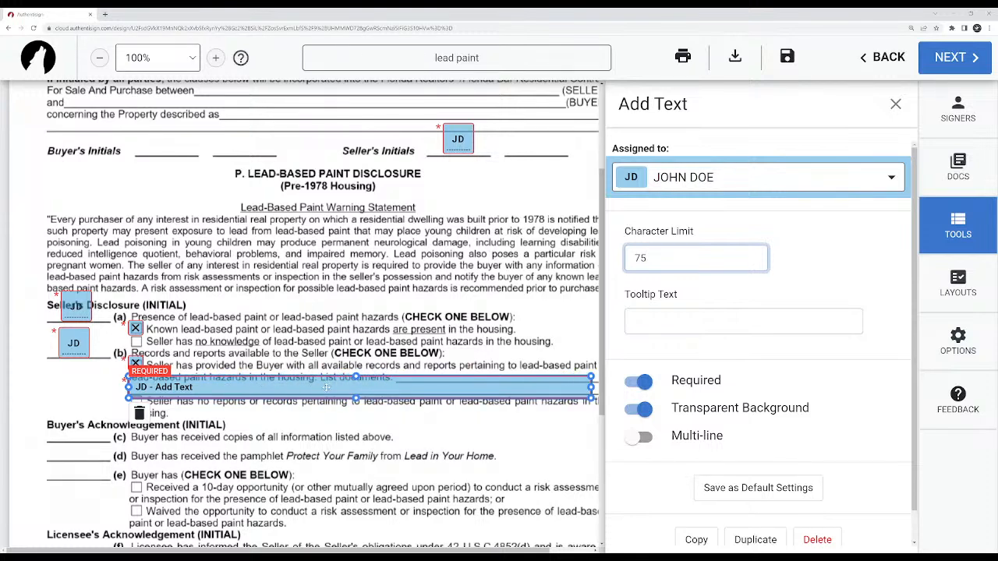
click(390, 388)
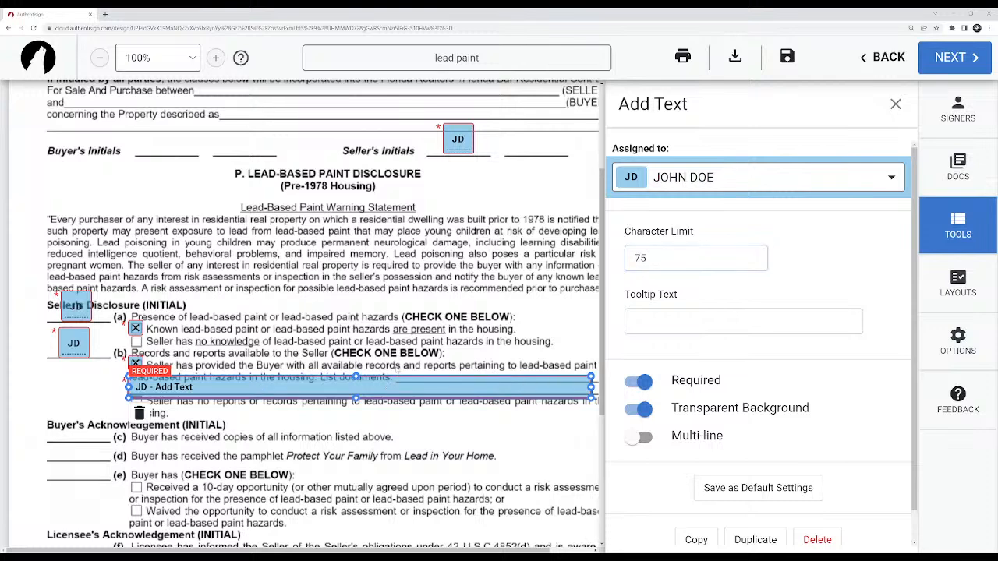
mouse_move(376, 387)
mouse_down()
mouse_move(300, 227)
mouse_move(323, 244)
mouse_move(377, 384)
mouse_up()
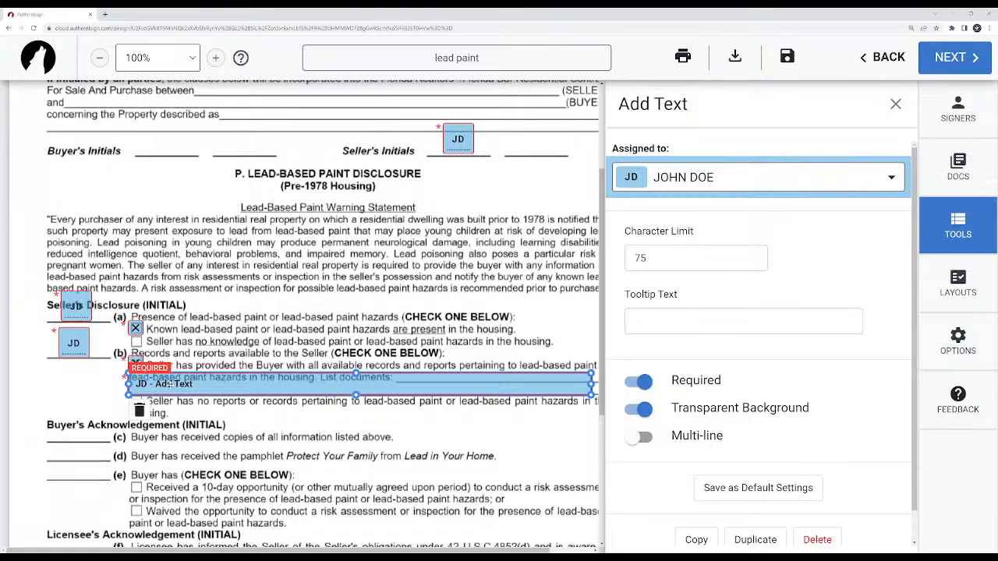
double_click(700, 247)
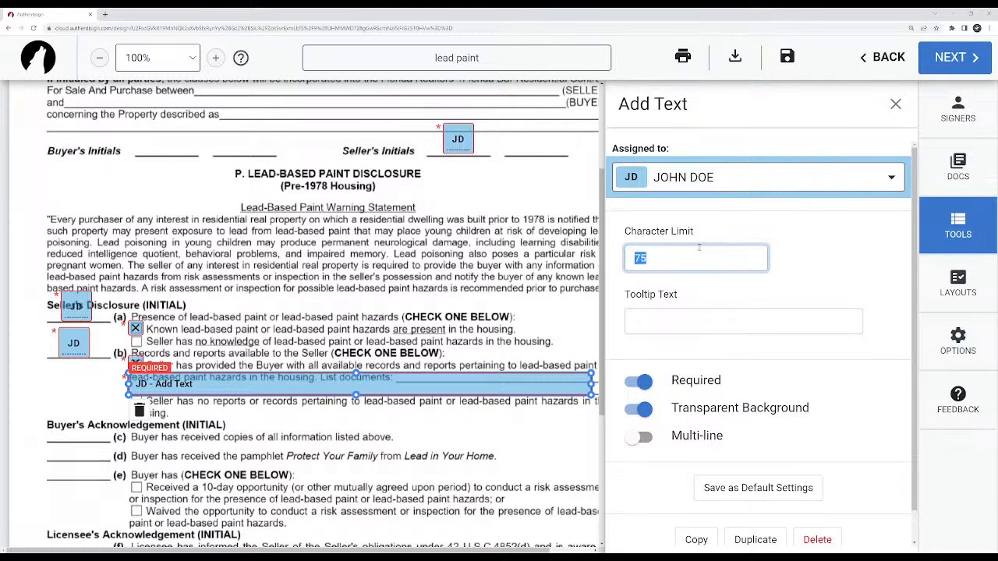
text(250)
click(833, 255)
click(751, 256)
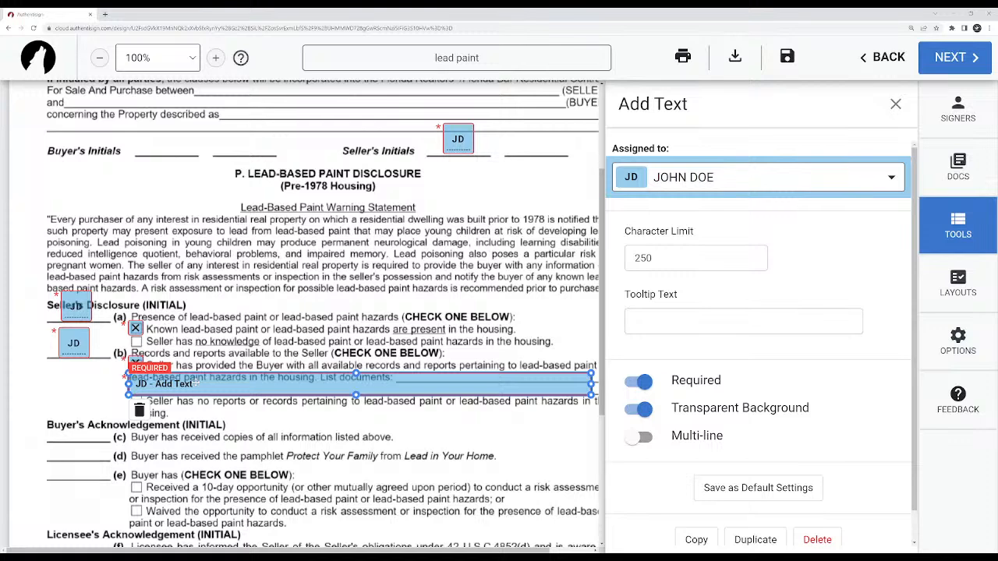
mouse_move(195, 382)
mouse_down()
mouse_move(195, 362)
mouse_move(200, 383)
mouse_up()
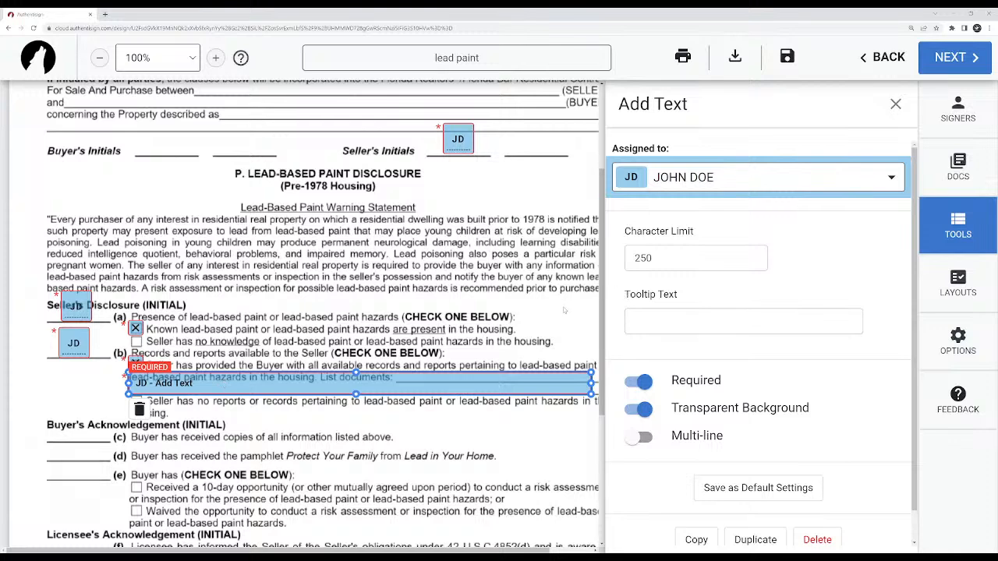
Reselect the text block in item (b) and make it not required.
click(521, 336)
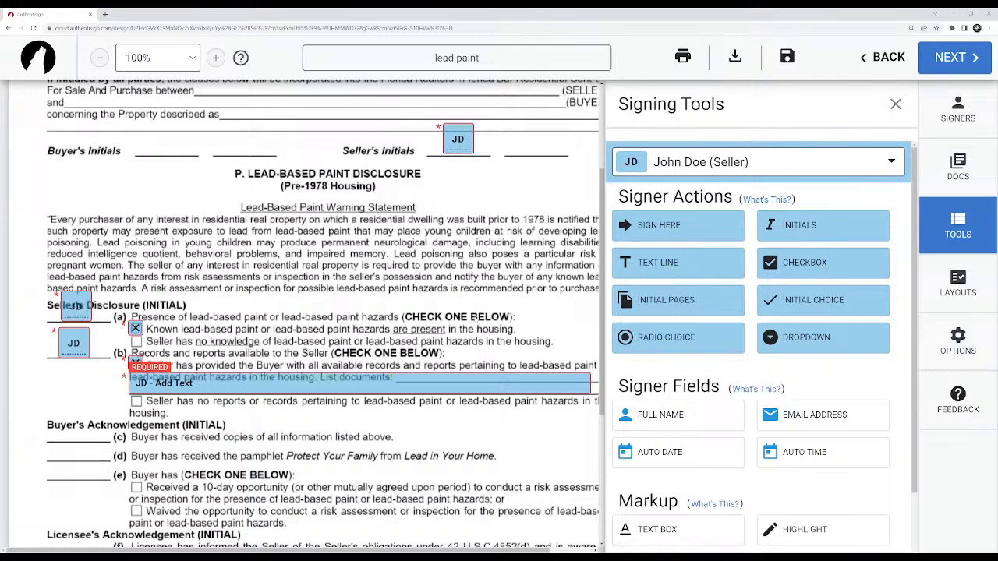
click(189, 388)
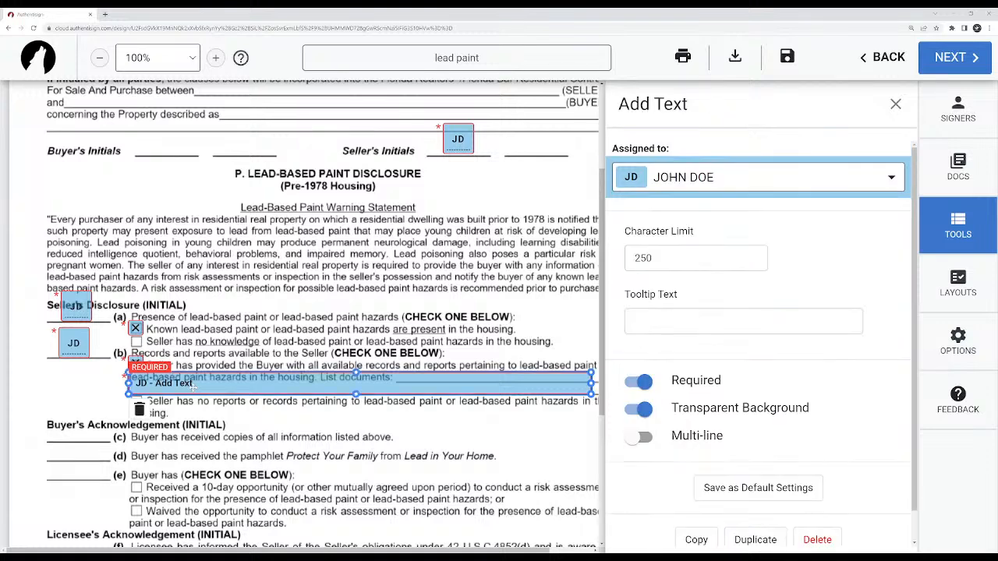
click(640, 381)
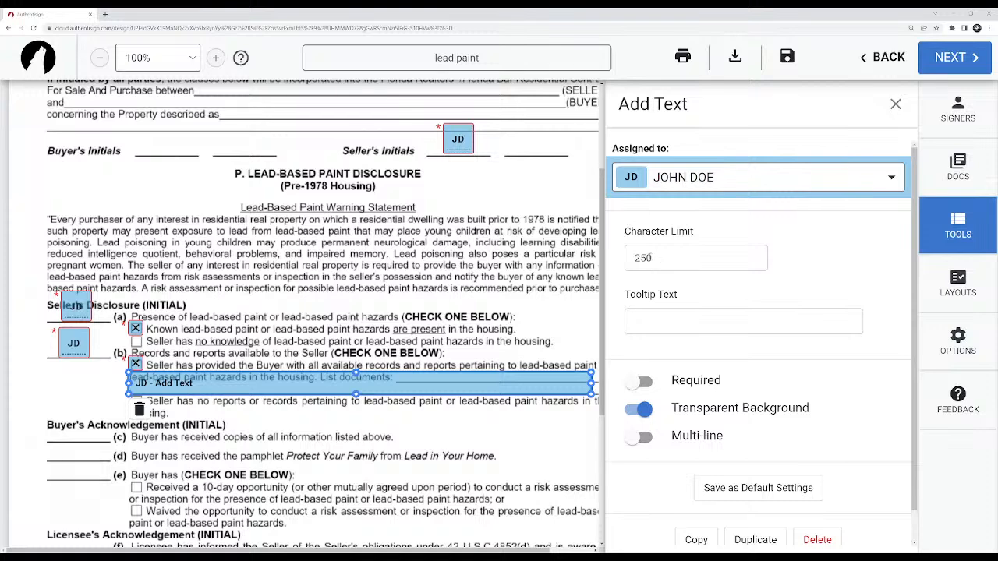
Try a character limit of 50 on the text block, restore 250, and slightly adjust the block along the blank line.
click(656, 257)
double_click(656, 257)
text(50)
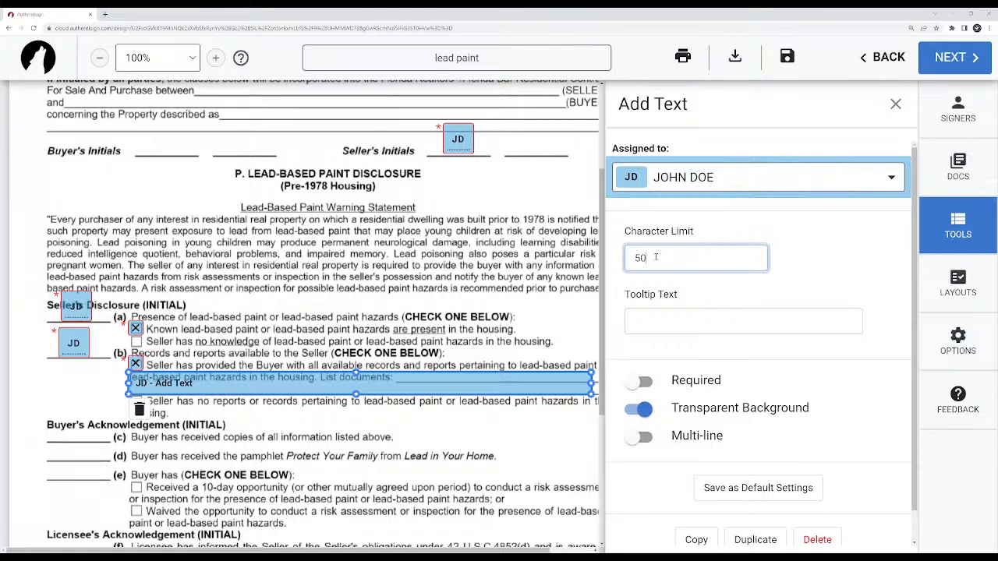
double_click(655, 257)
text(250)
click(427, 386)
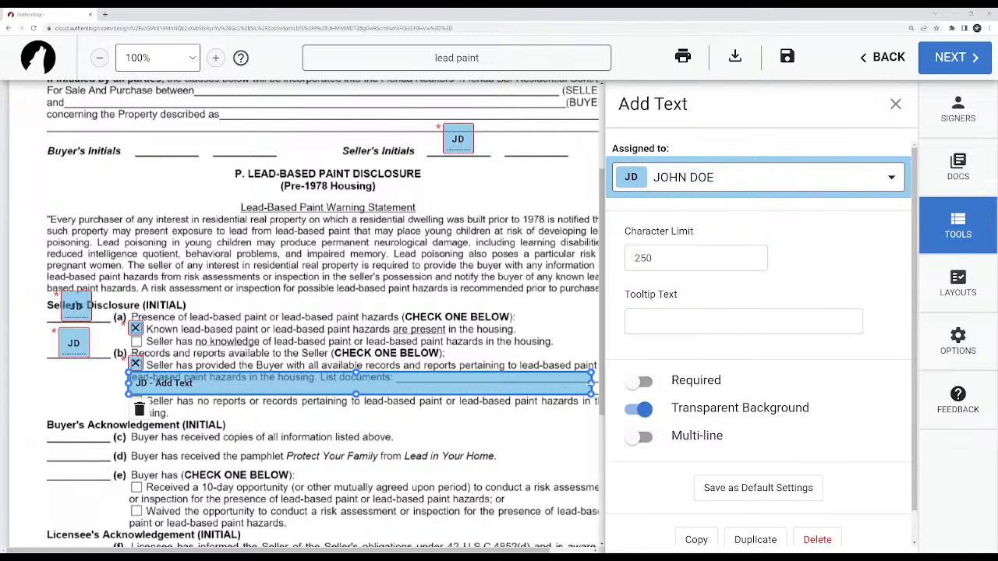
drag(355, 388, 384, 387)
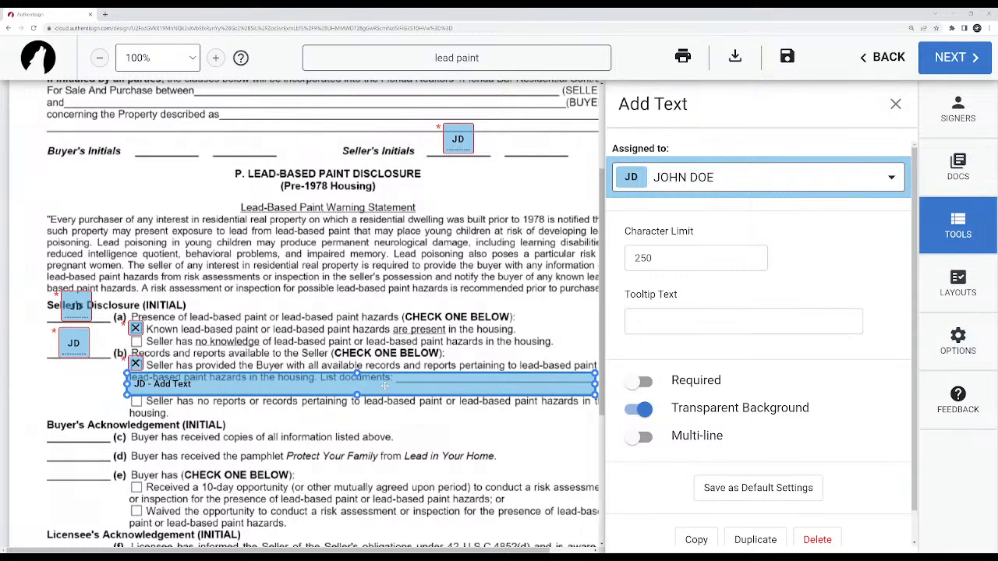
Delete the text block from item (b) and move the two checkboxes to the no knowledge and no reports or records options.
click(959, 228)
click(246, 387)
key(Delete)
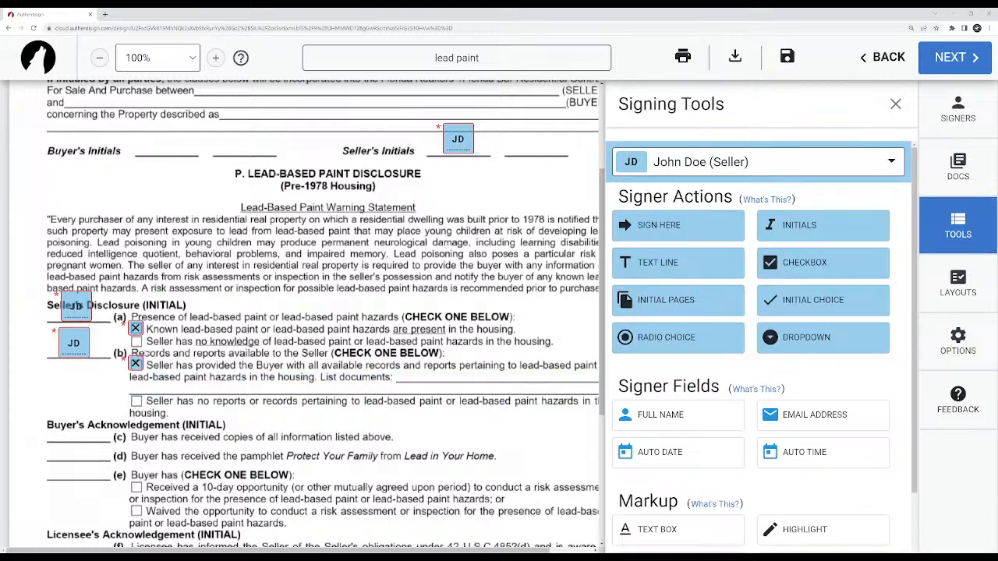
drag(136, 364, 136, 401)
drag(136, 329, 136, 341)
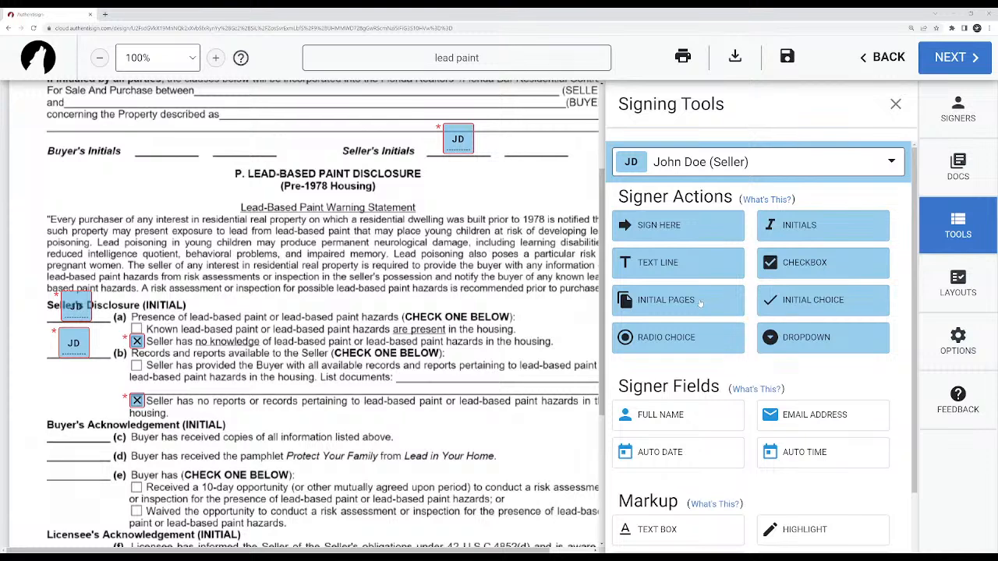
Examine the Initial Pages options for initial size, alignment, placement and signers, and leave them without applying initials.
click(679, 309)
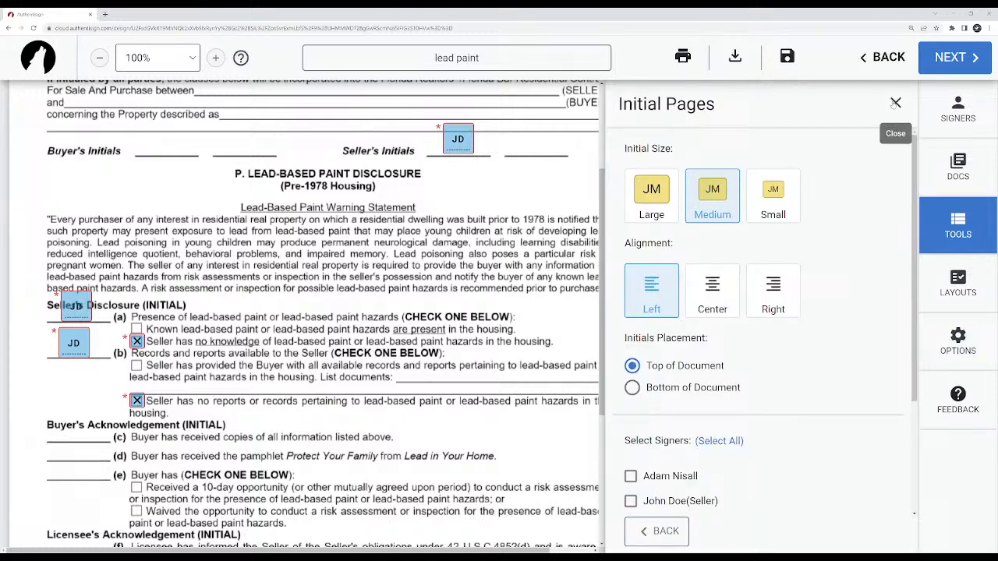
scroll(459, 401, down, 2)
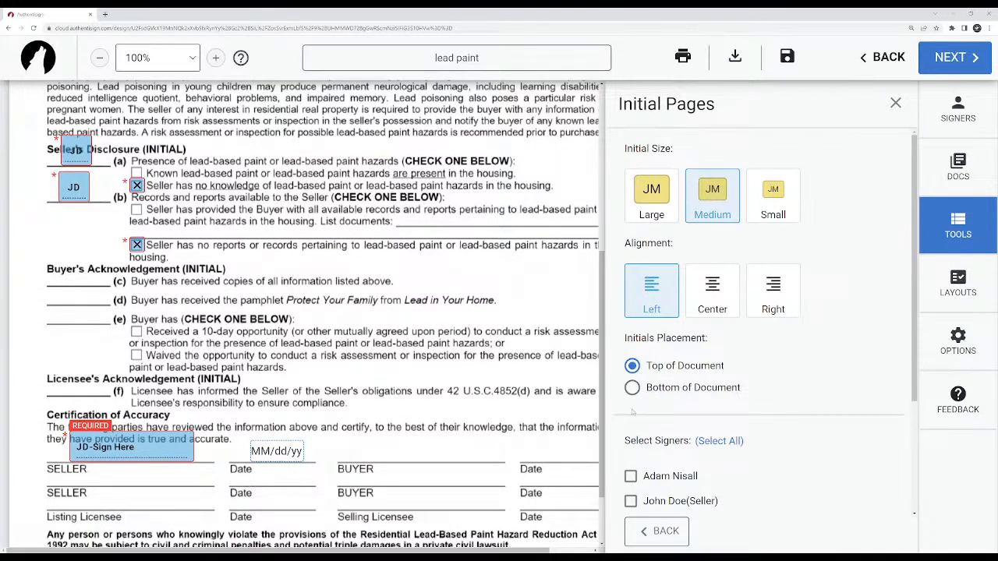
scroll(483, 406, down, 1)
click(630, 386)
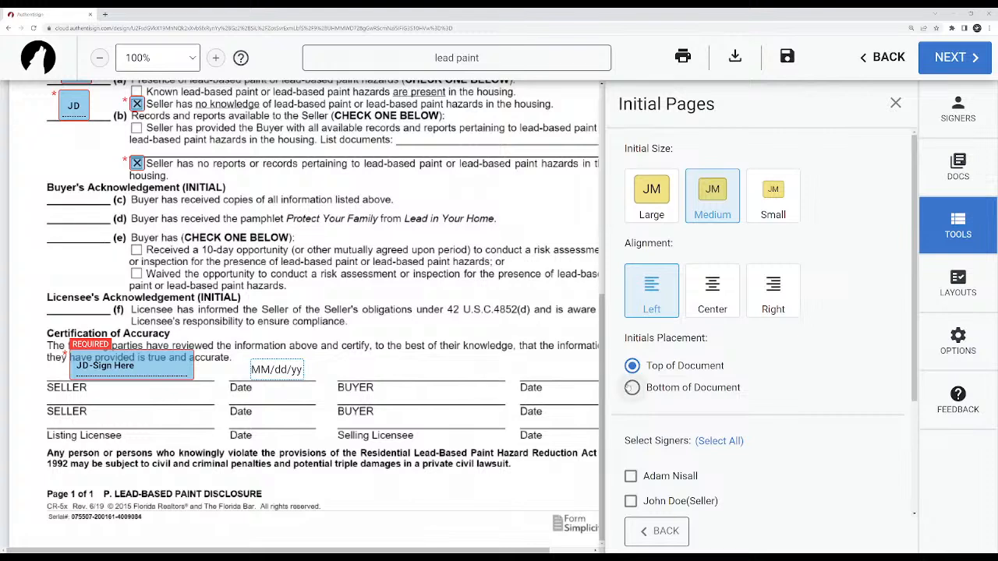
click(631, 501)
click(677, 535)
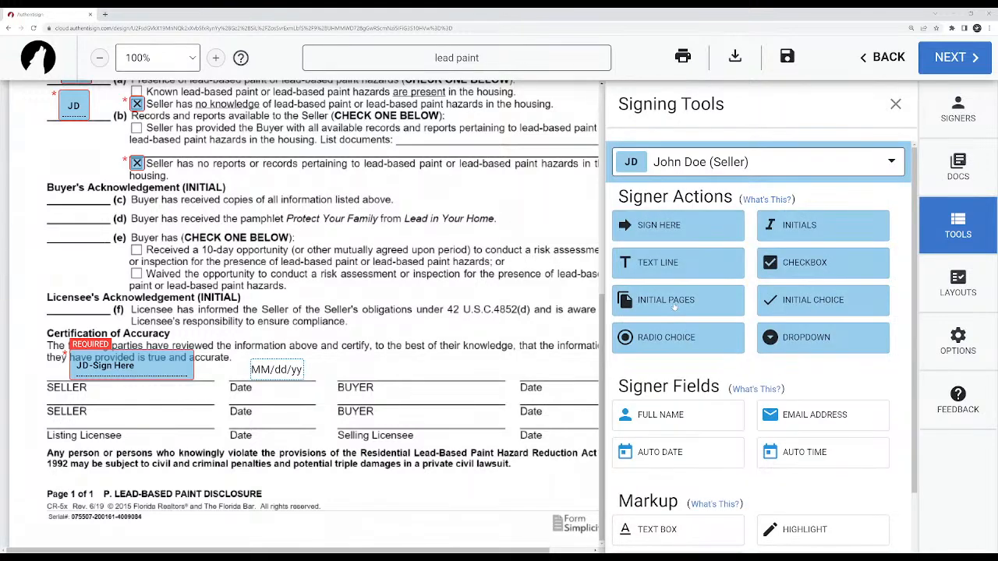
click(644, 305)
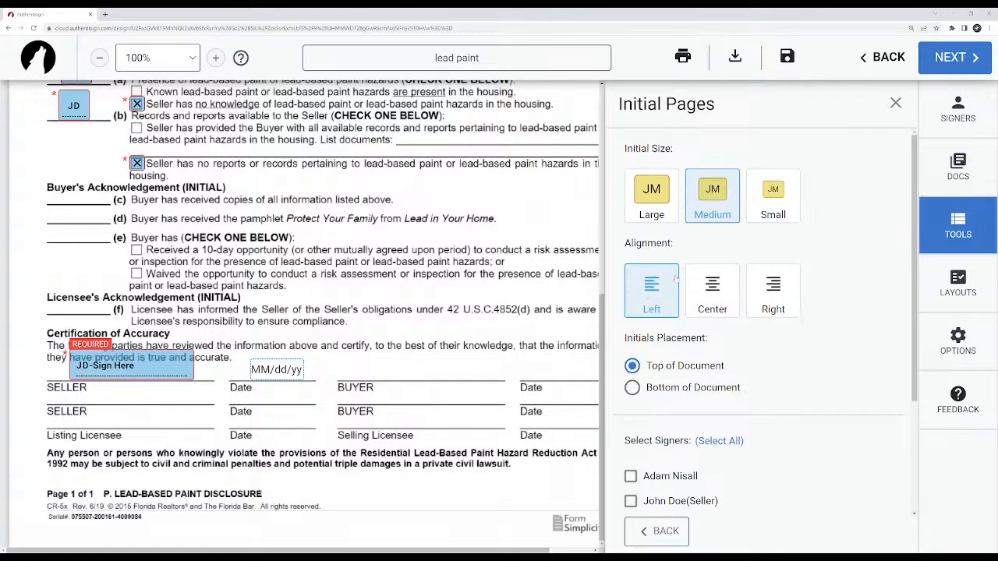
scroll(429, 413, up, 10)
scroll(428, 406, down, 2)
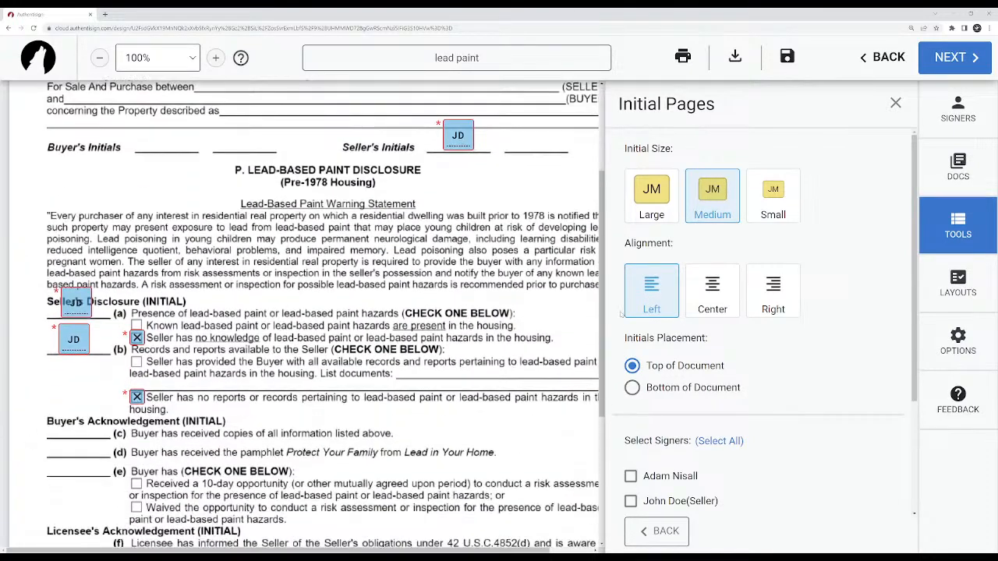
click(896, 103)
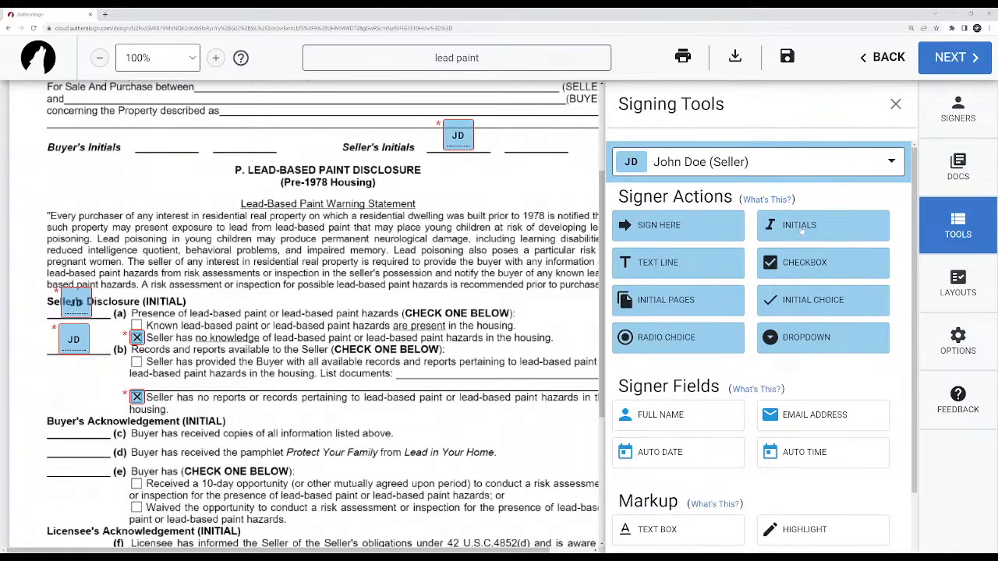
Switch to the buyer as signer and place initials blocks beside items (c), (d) and (e) of the Buyer's Acknowledgement.
click(753, 163)
click(707, 337)
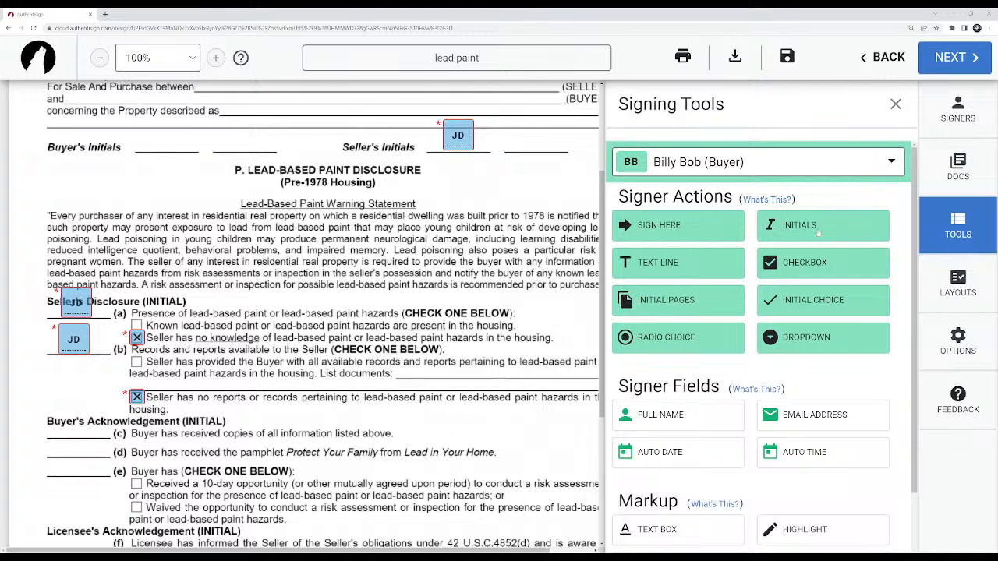
scroll(487, 305, down, 3)
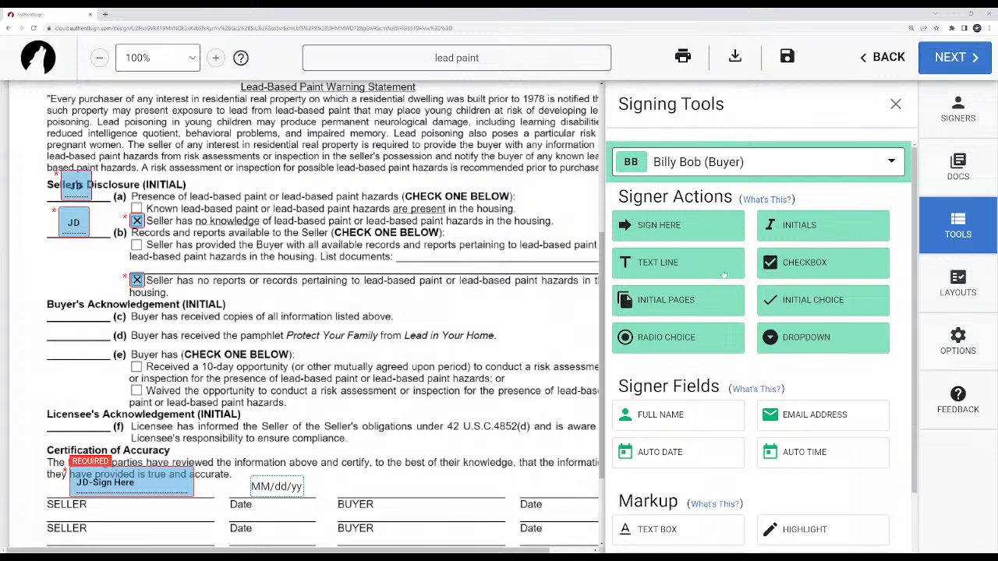
drag(803, 226, 64, 301)
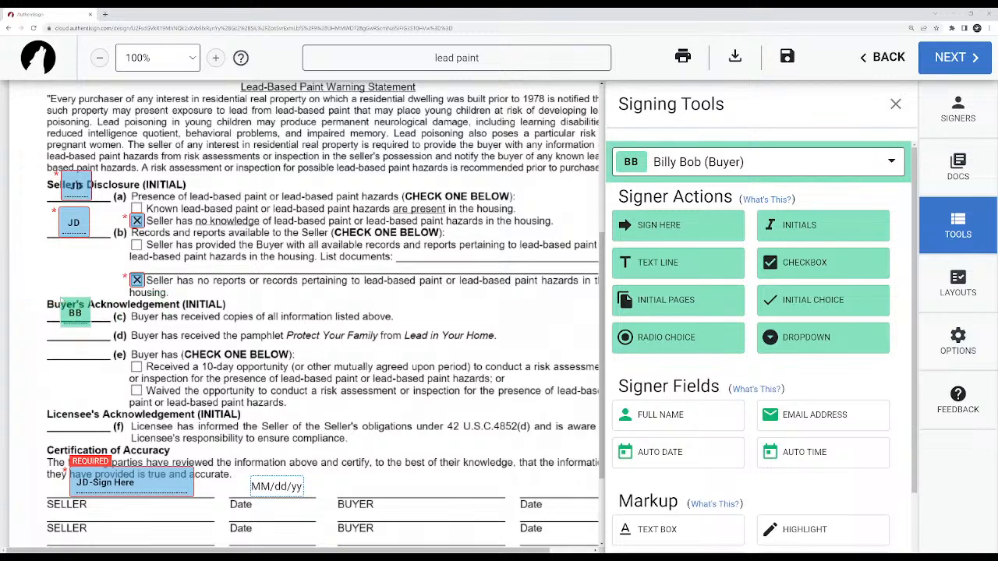
drag(799, 225, 65, 346)
click(101, 347)
right_click(73, 356)
click(87, 368)
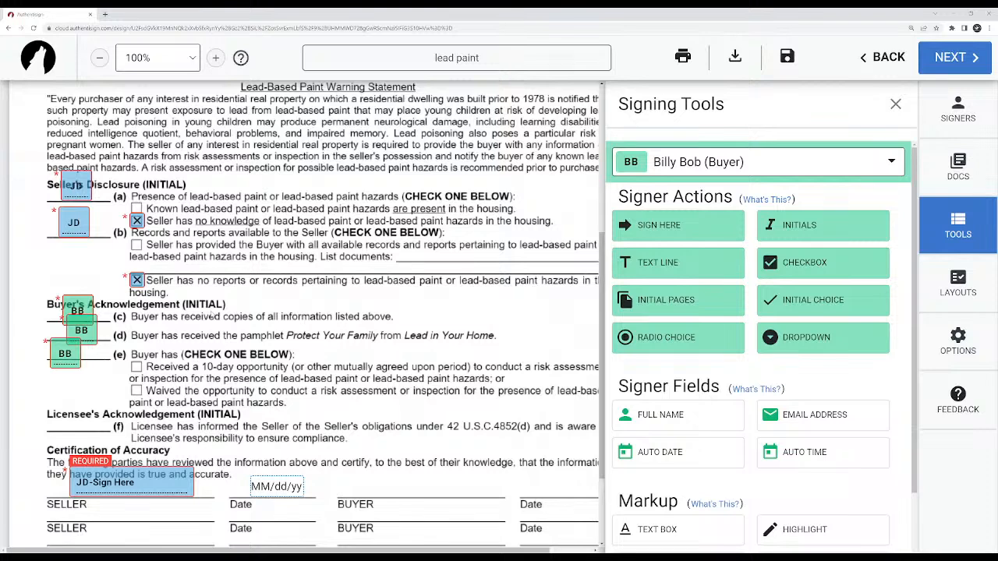
Try an email address field for the buyer near the disclosure heading, adjust and reset its scale, and delete it.
scroll(298, 290, up, 4)
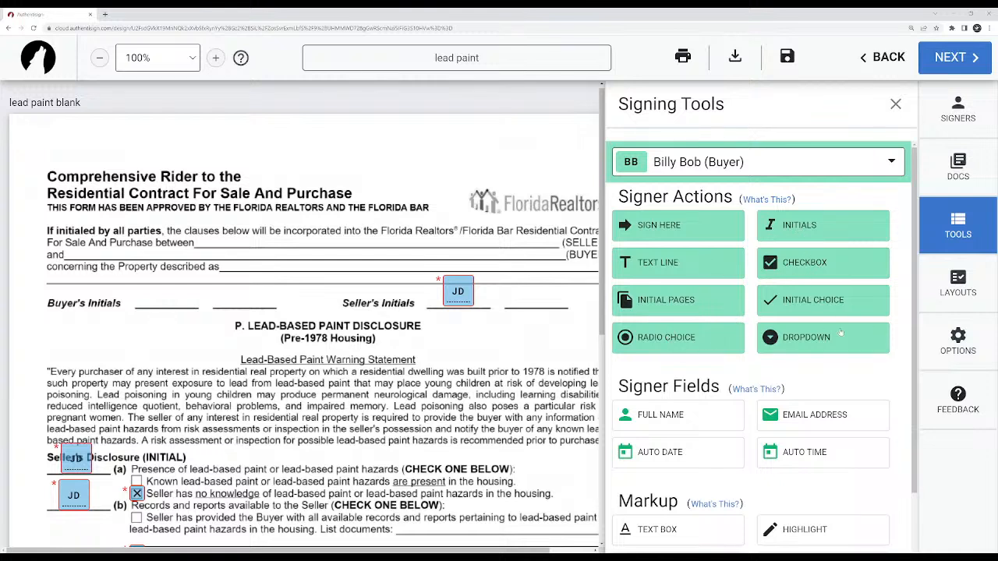
scroll(726, 352, down, 1)
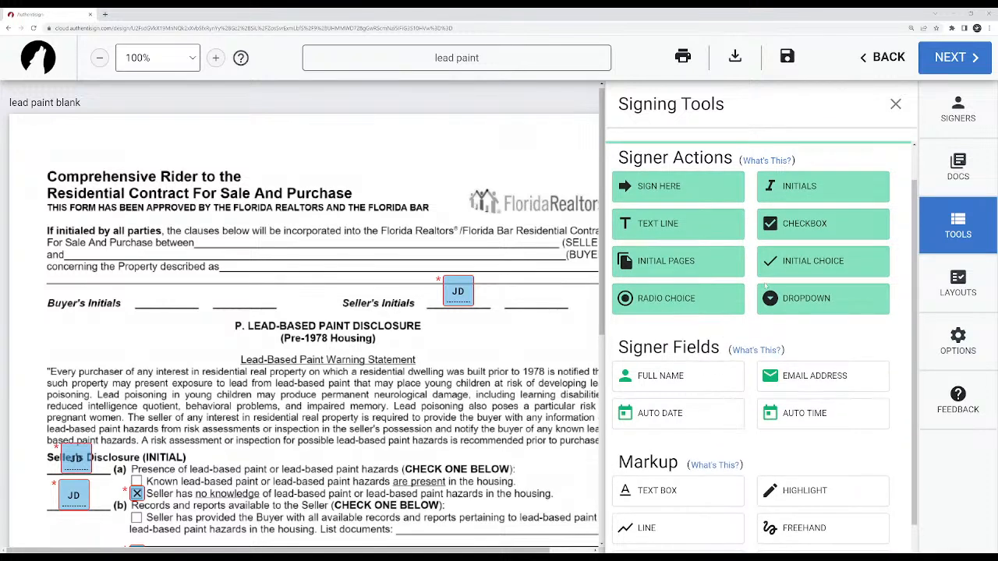
scroll(721, 345, down, 1)
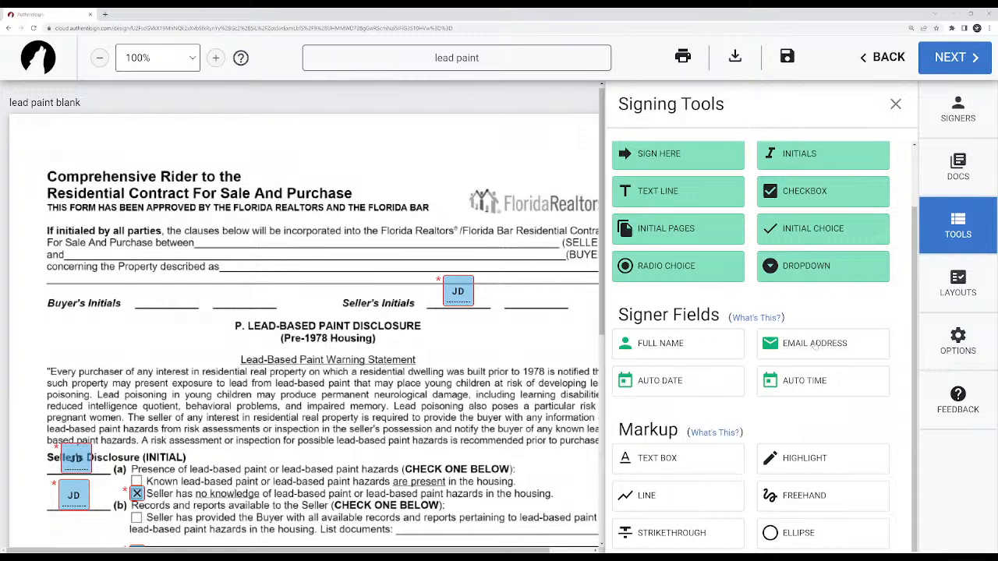
drag(815, 345, 493, 350)
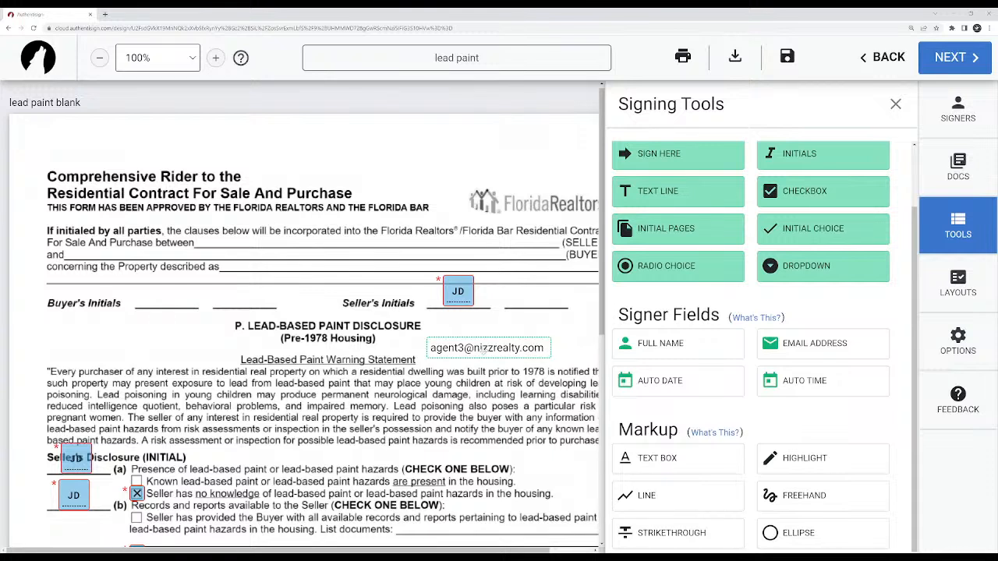
scroll(702, 167, up, 2)
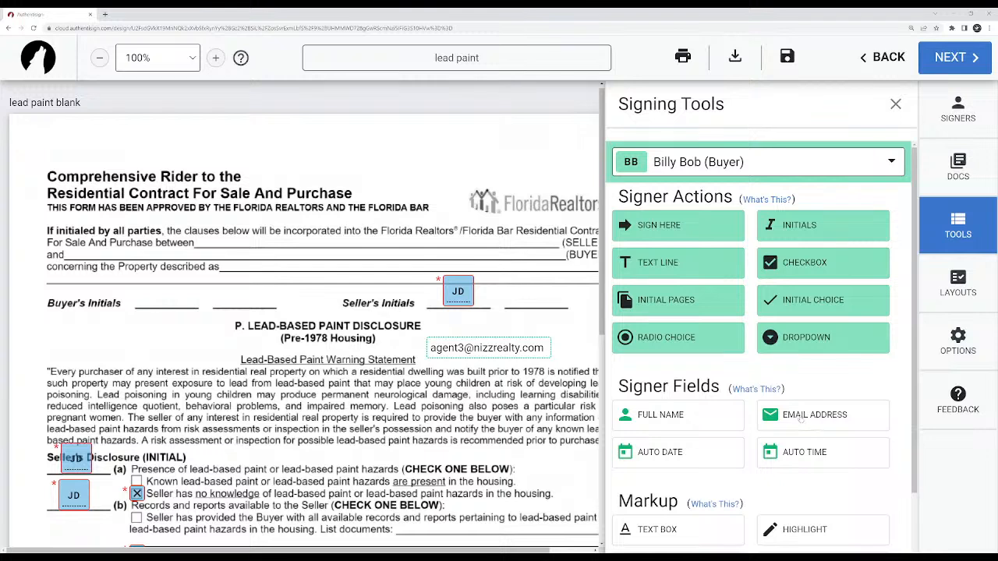
click(473, 350)
drag(472, 351, 150, 329)
drag(739, 248, 813, 248)
click(850, 251)
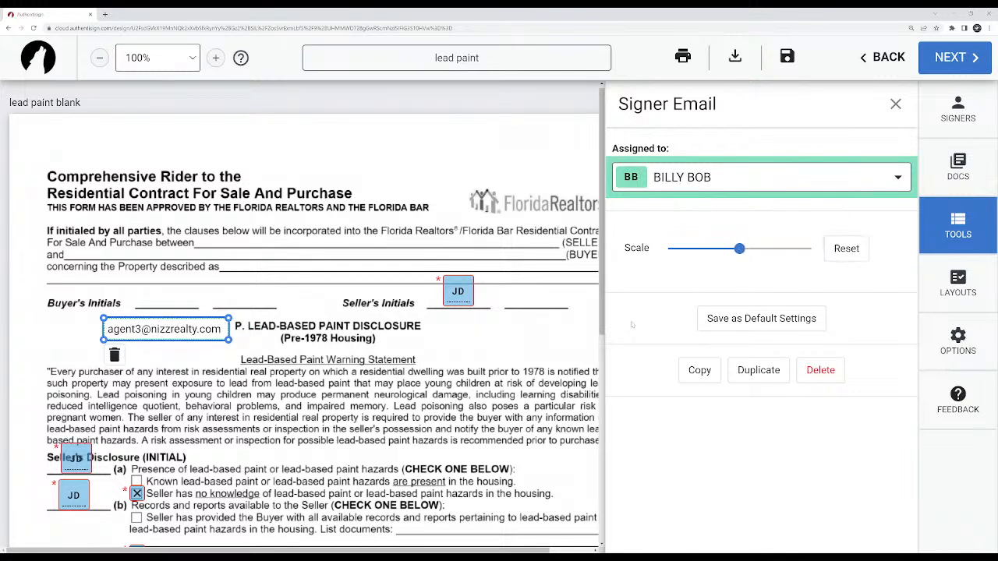
click(819, 373)
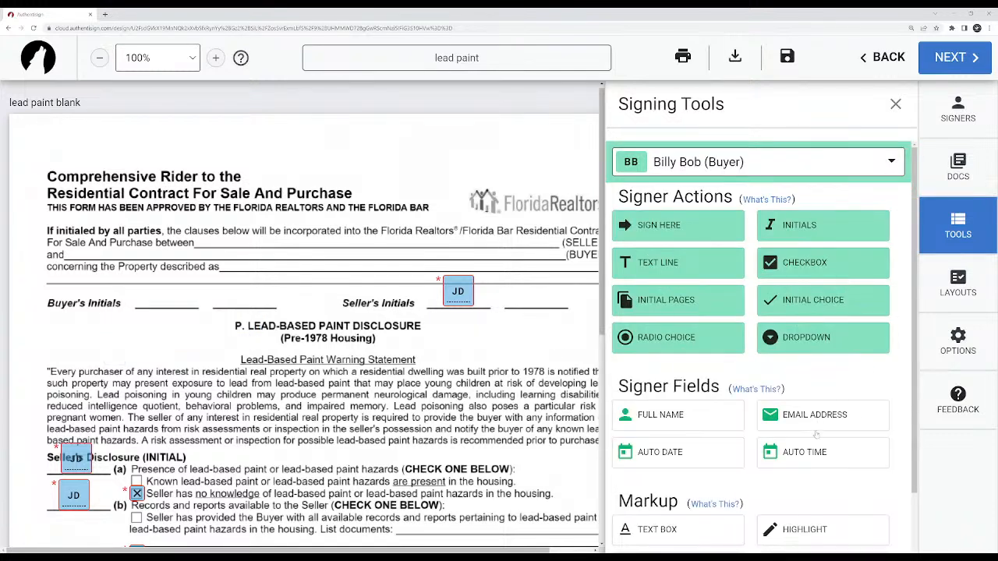
Add a full name field for the buyer, scale it down slightly, and position it on the buyer's blank name line.
drag(672, 421, 441, 334)
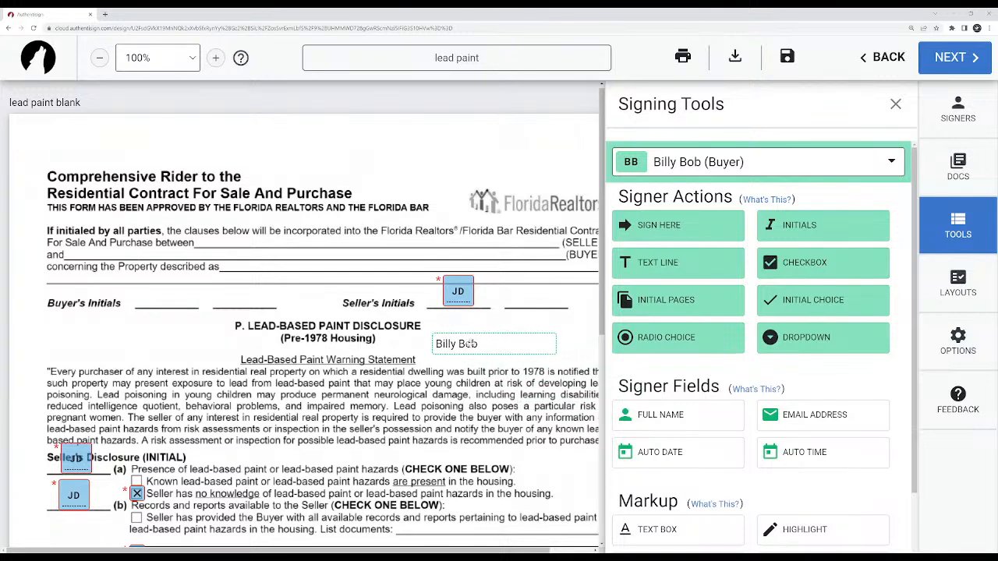
drag(488, 344, 154, 338)
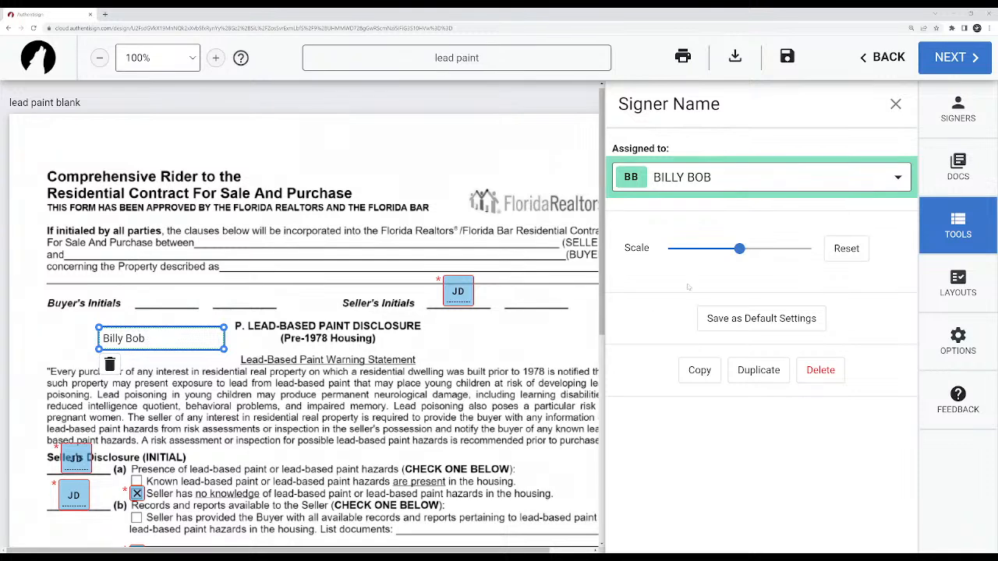
mouse_move(740, 248)
mouse_down()
mouse_move(669, 248)
mouse_move(811, 248)
mouse_move(734, 248)
mouse_up()
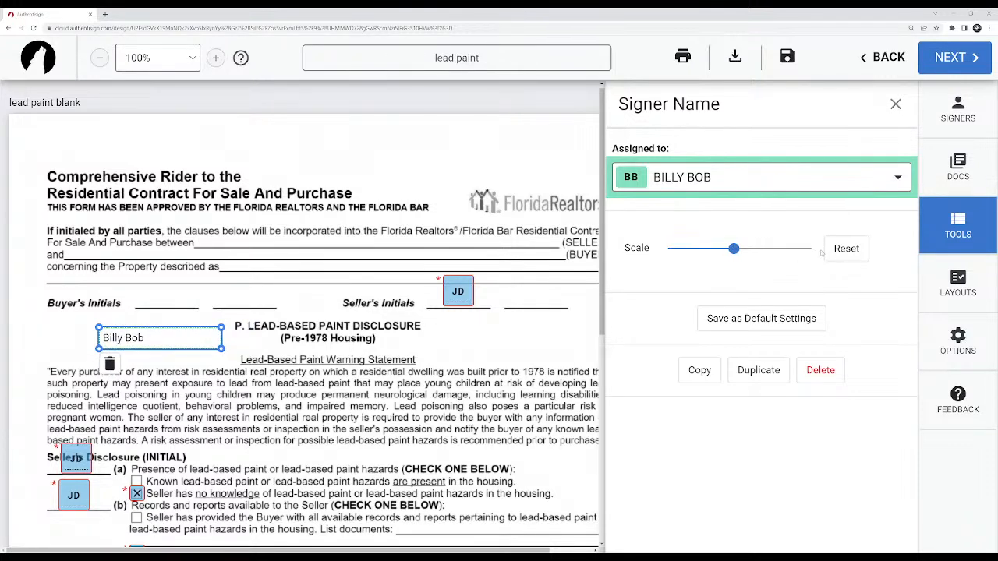
click(475, 340)
drag(151, 340, 243, 254)
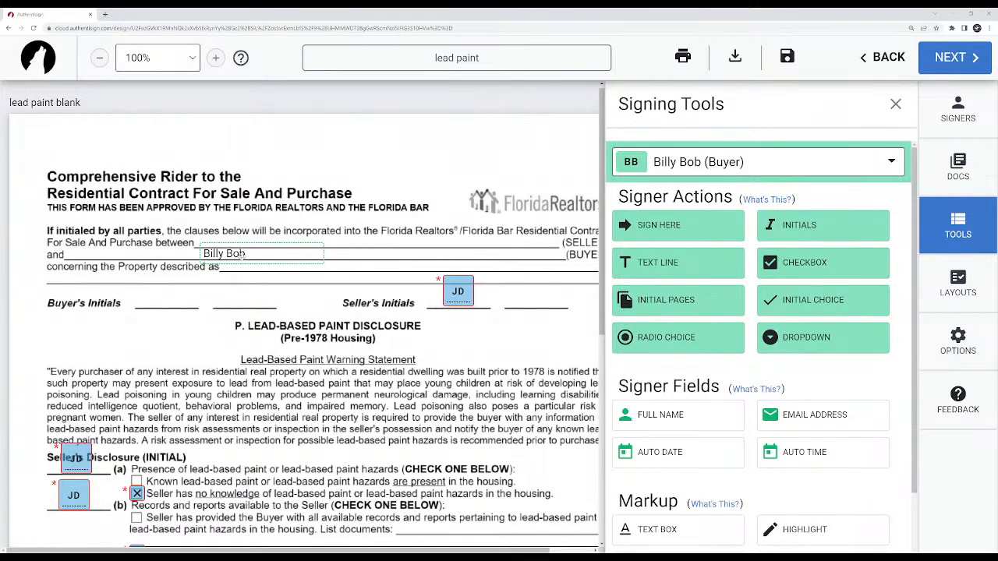
drag(275, 253, 298, 254)
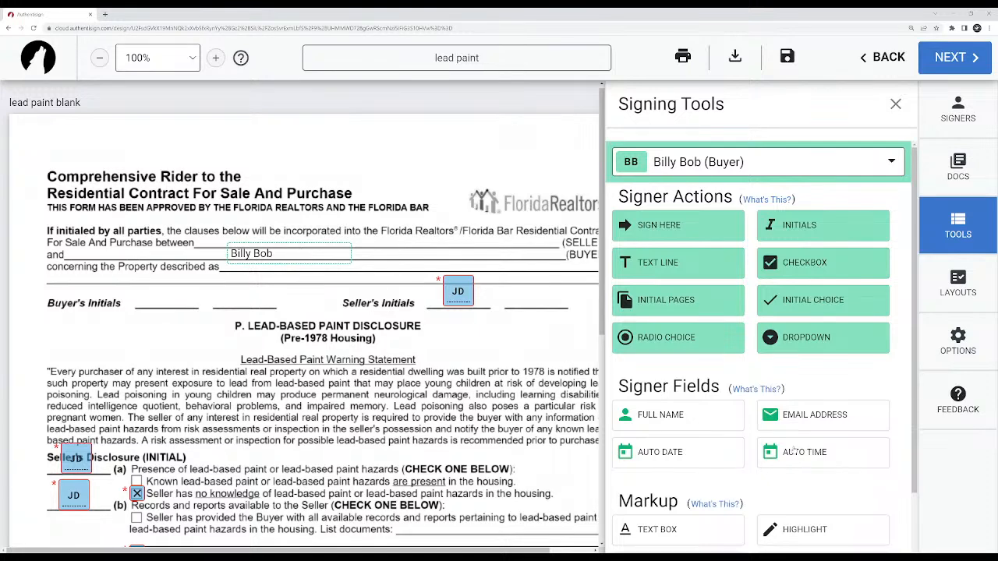
Place an auto date field for the buyer after the Buyer's Initials lines.
drag(675, 461, 301, 316)
scroll(300, 316, down, 3)
scroll(300, 316, up, 2)
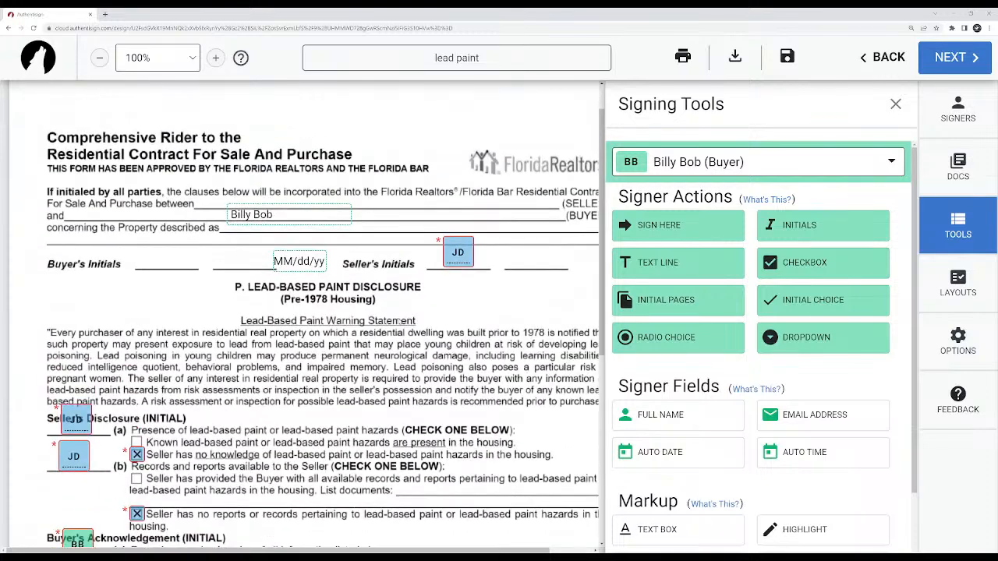
Try a buyer signature block with its date stamp below Buyer's Initials, and delete both.
drag(693, 230, 109, 282)
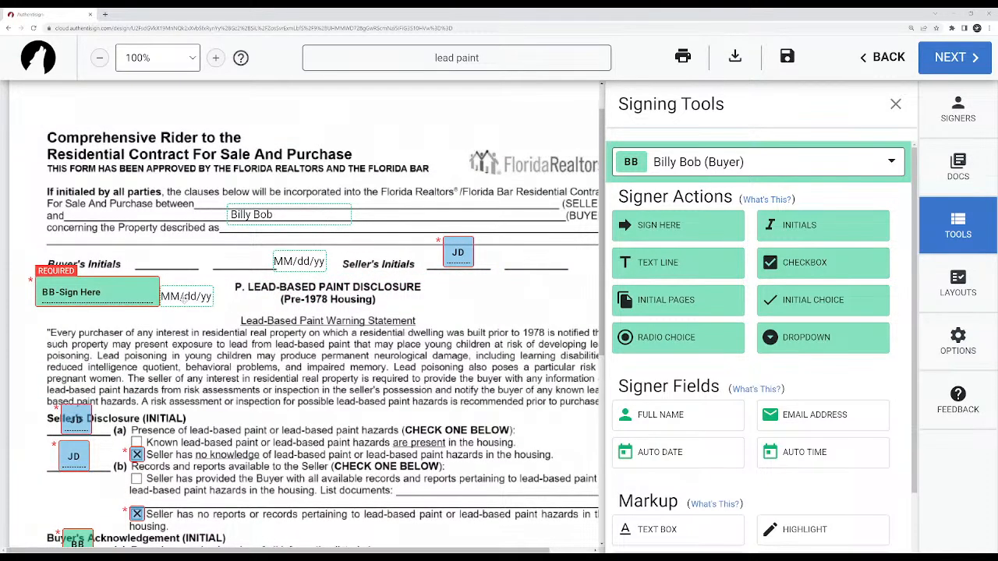
drag(185, 298, 219, 281)
click(219, 282)
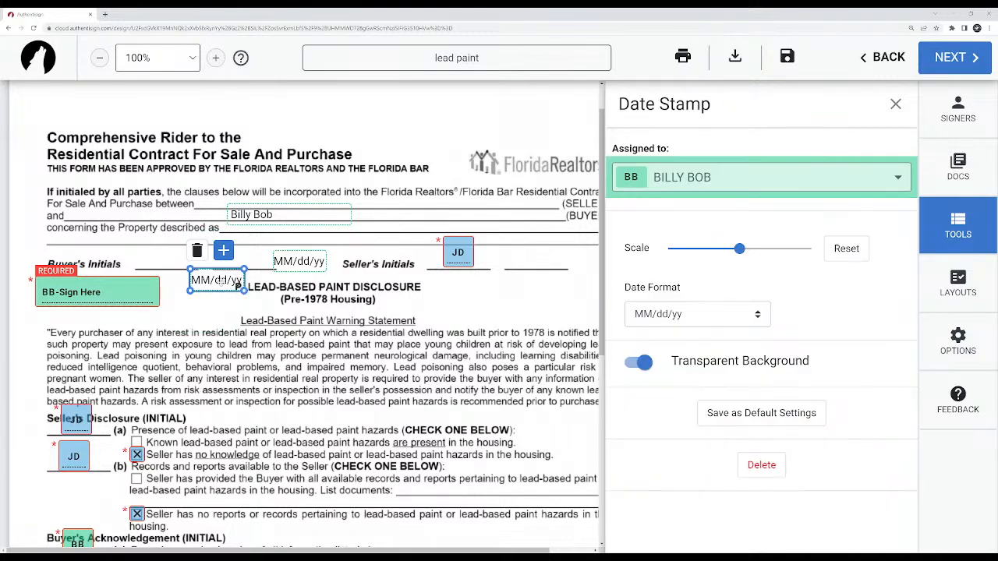
key(Delete)
click(79, 306)
key(Delete)
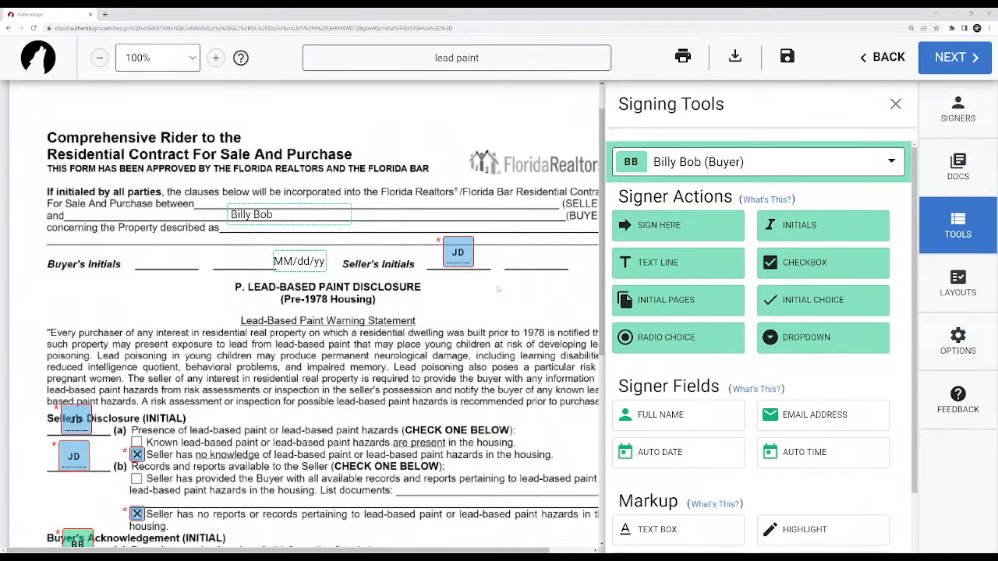
Move the auto date field below the Buyer's Initials lines, try the MMMM dd yyyy format, and restore MM/dd/yy.
drag(298, 261, 150, 303)
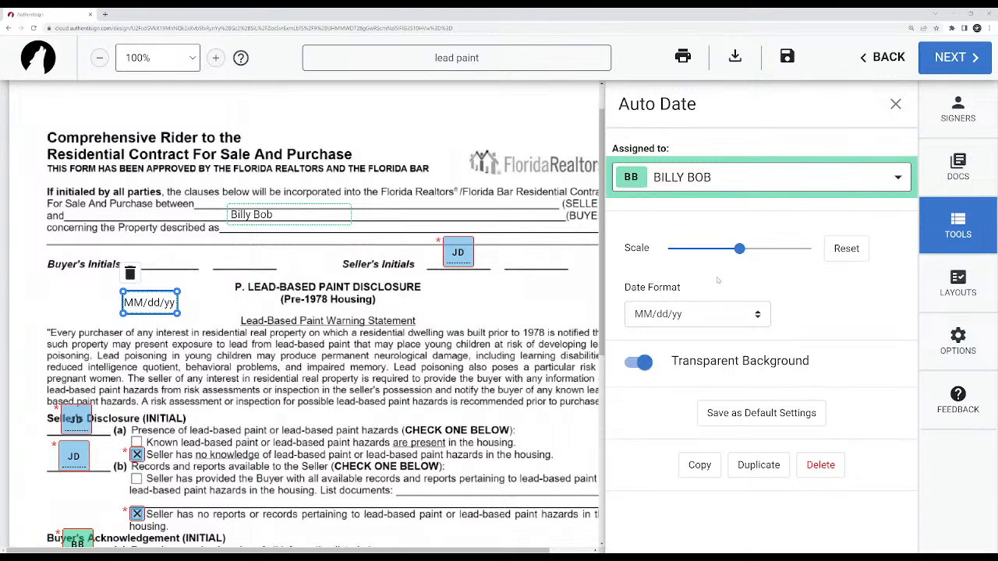
mouse_move(739, 248)
mouse_down()
mouse_move(805, 248)
mouse_move(725, 248)
mouse_move(739, 248)
mouse_up()
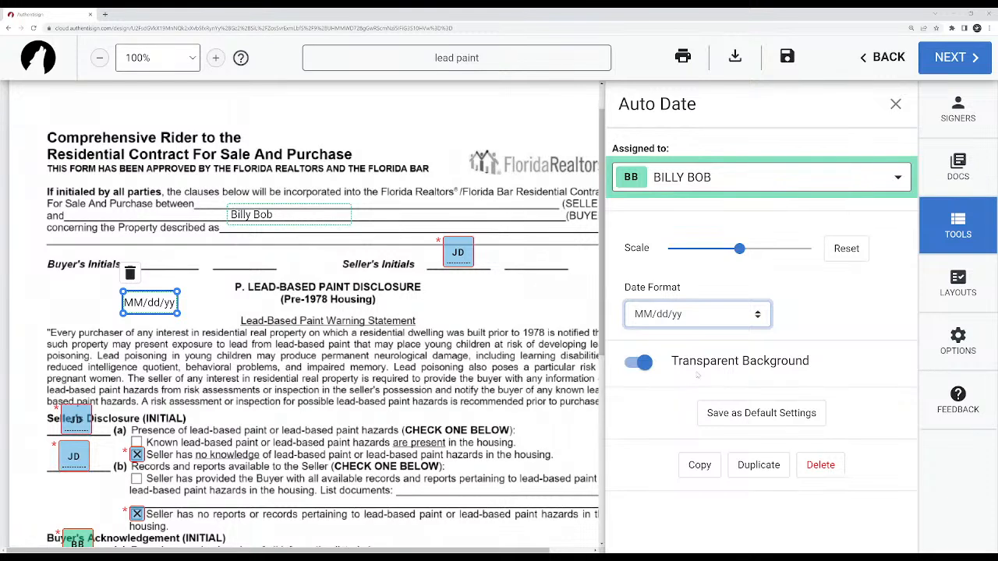
click(681, 335)
click(699, 315)
click(675, 349)
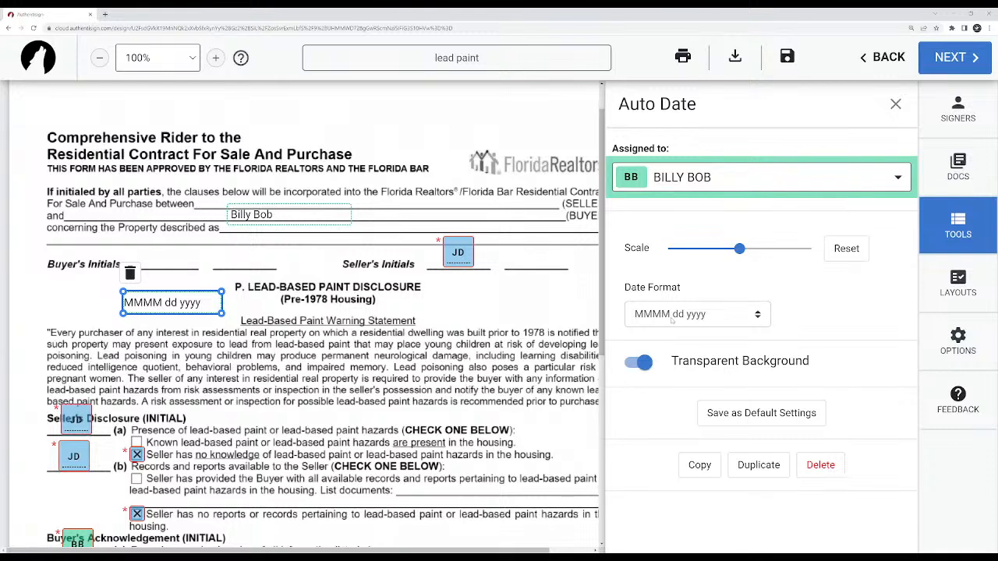
click(668, 332)
click(668, 323)
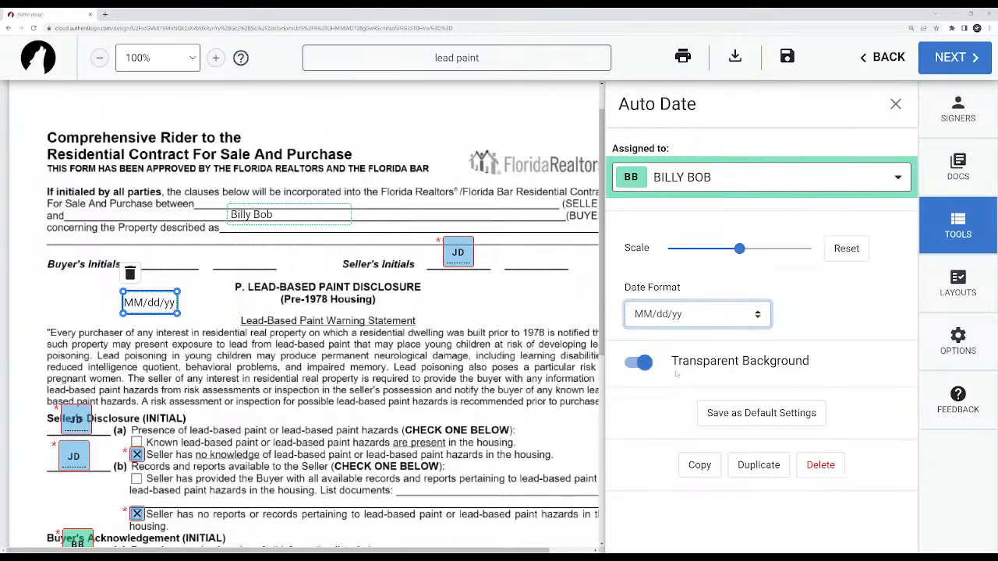
Shift the auto date field slightly below the Buyer's Initials lines and delete it.
click(200, 312)
click(143, 307)
click(209, 309)
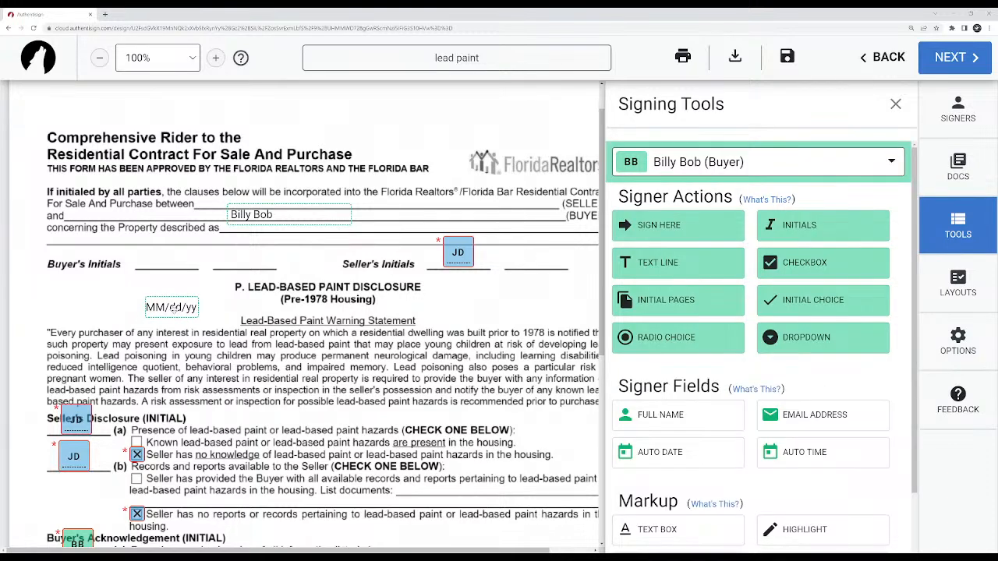
drag(150, 310, 150, 304)
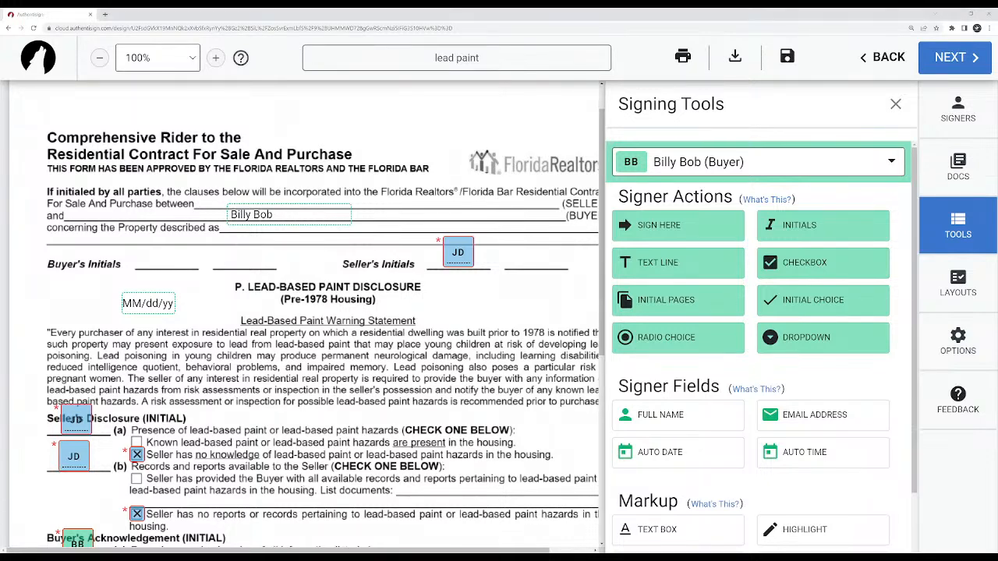
drag(158, 301, 168, 300)
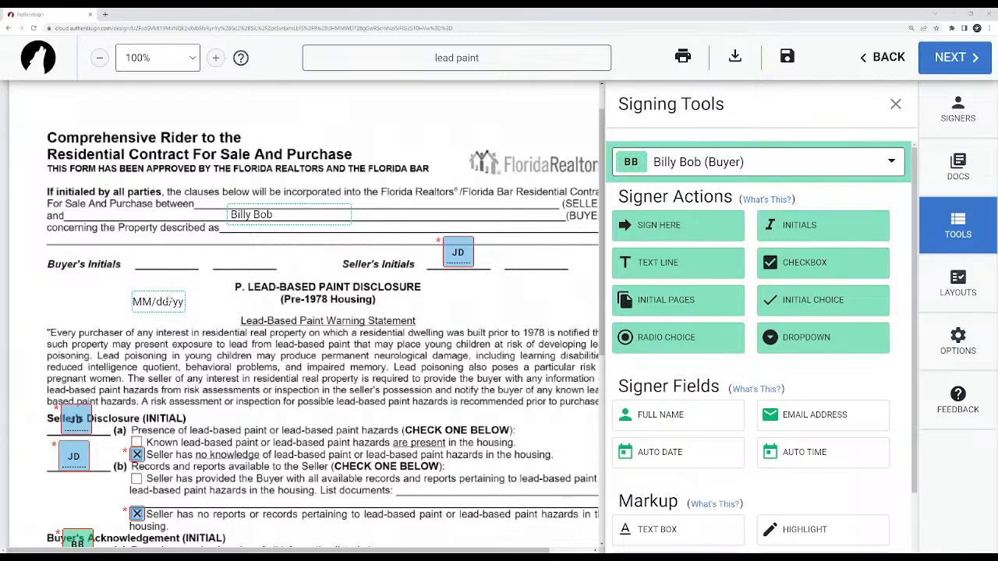
click(169, 301)
key(Delete)
Place an initials block for the buyer on the first Buyer's Initials line.
drag(818, 230, 161, 255)
scroll(168, 305, down, 3)
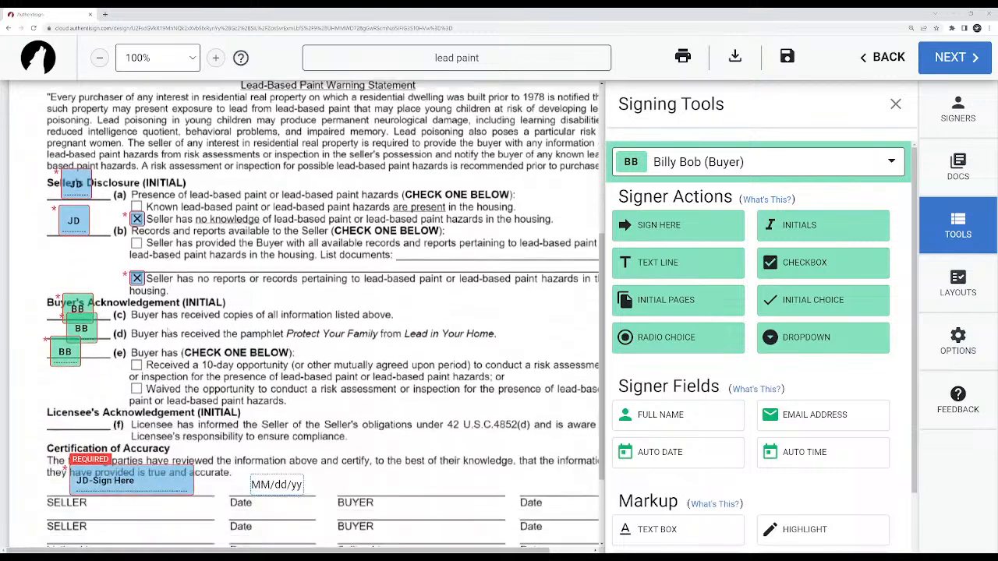
Place a buyer checkbox on the "Waived the opportunity" option and a buyer signature block on the first BUYER line, with its date above Date.
drag(809, 263, 135, 351)
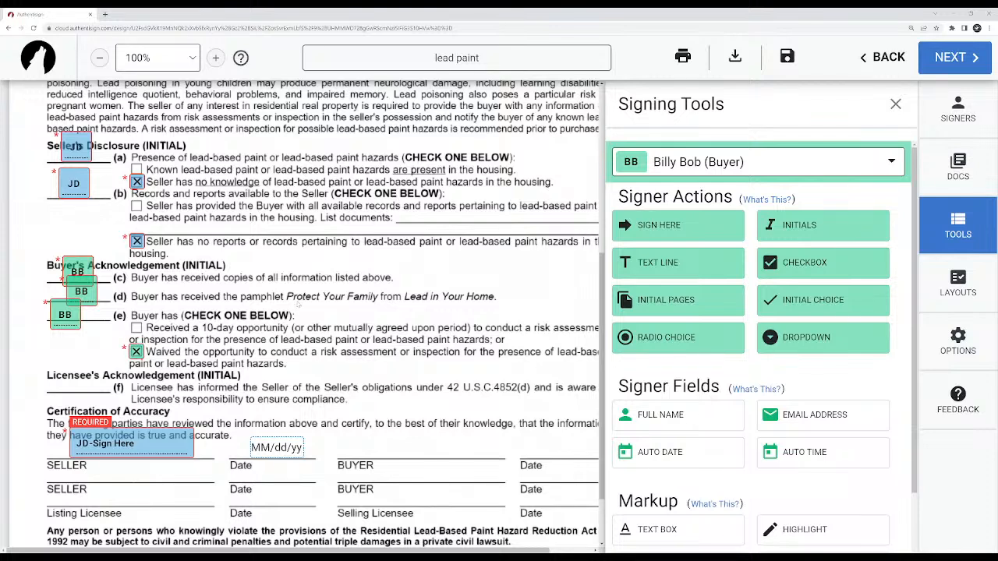
drag(669, 226, 372, 429)
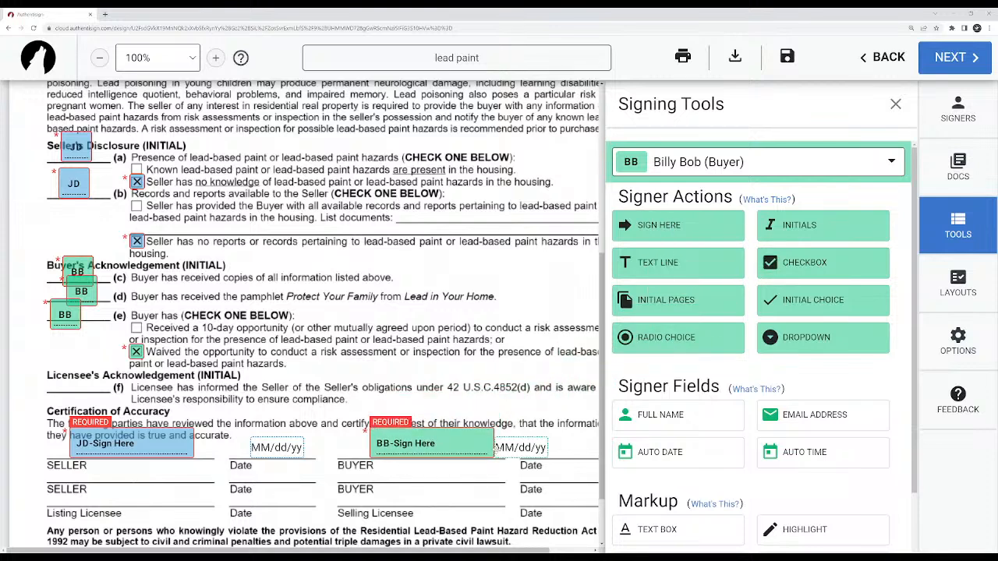
drag(522, 446, 563, 445)
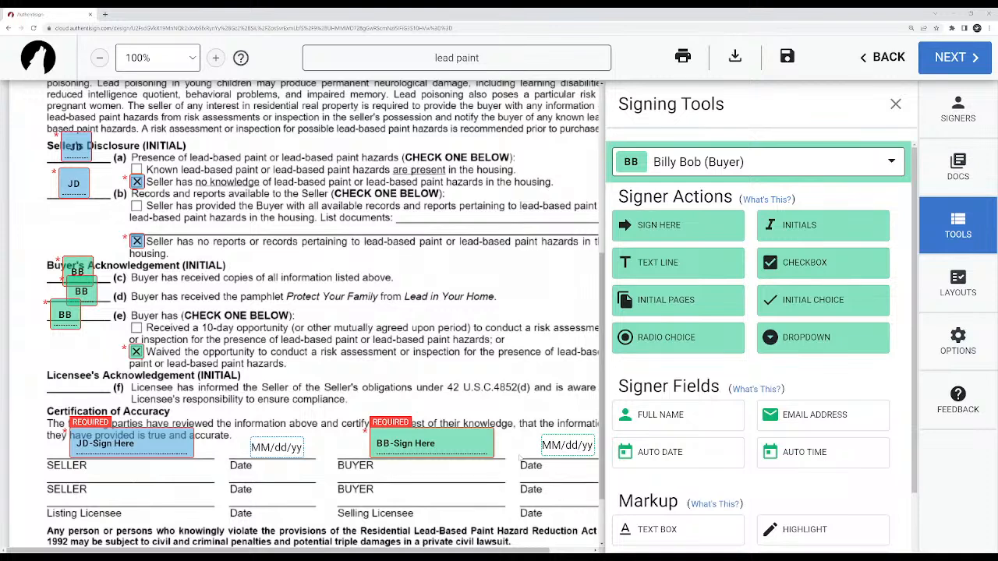
Add a markup text box and place it just below the "concerning the Property described as" line.
scroll(518, 457, down, 1)
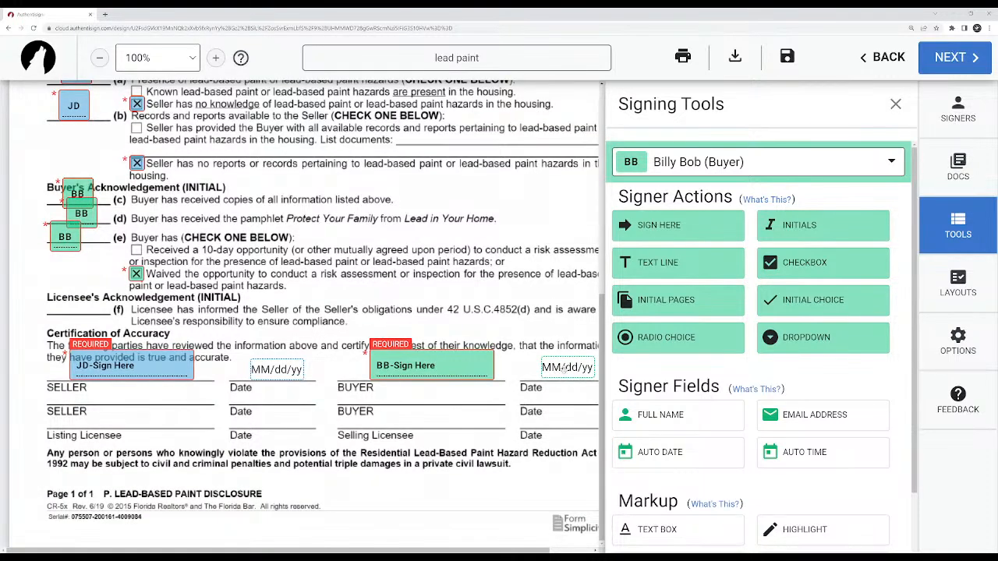
scroll(746, 404, down, 1)
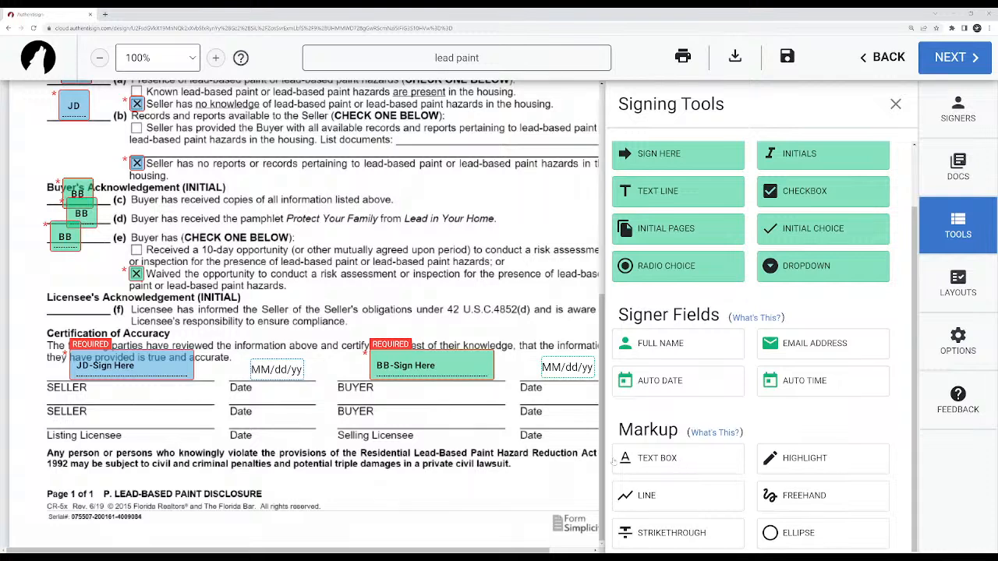
click(661, 460)
click(390, 438)
drag(403, 441, 378, 437)
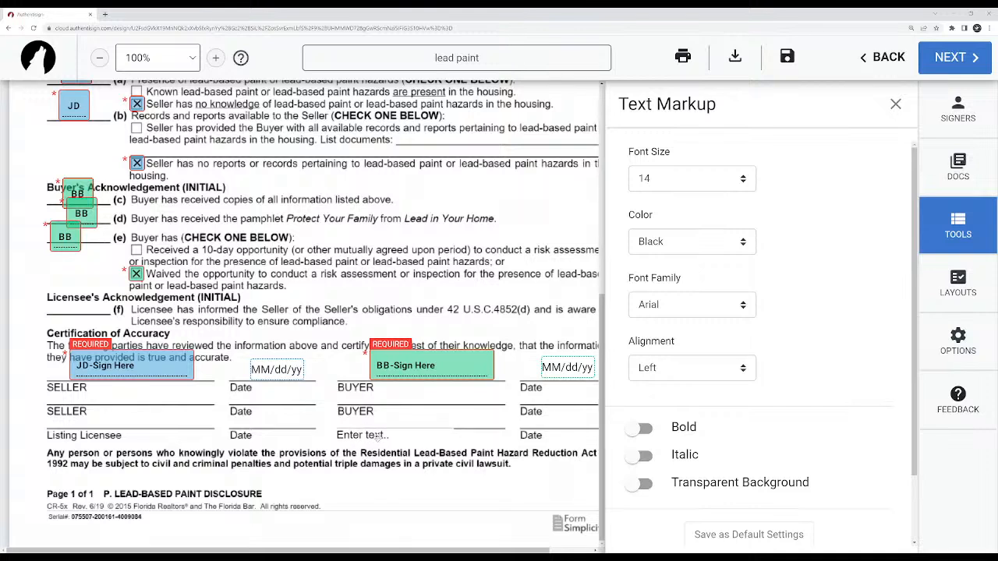
drag(392, 437, 345, 231)
scroll(377, 309, up, 3)
mouse_move(336, 421)
mouse_down()
mouse_move(339, 387)
mouse_move(252, 162)
mouse_up()
scroll(284, 257, up, 3)
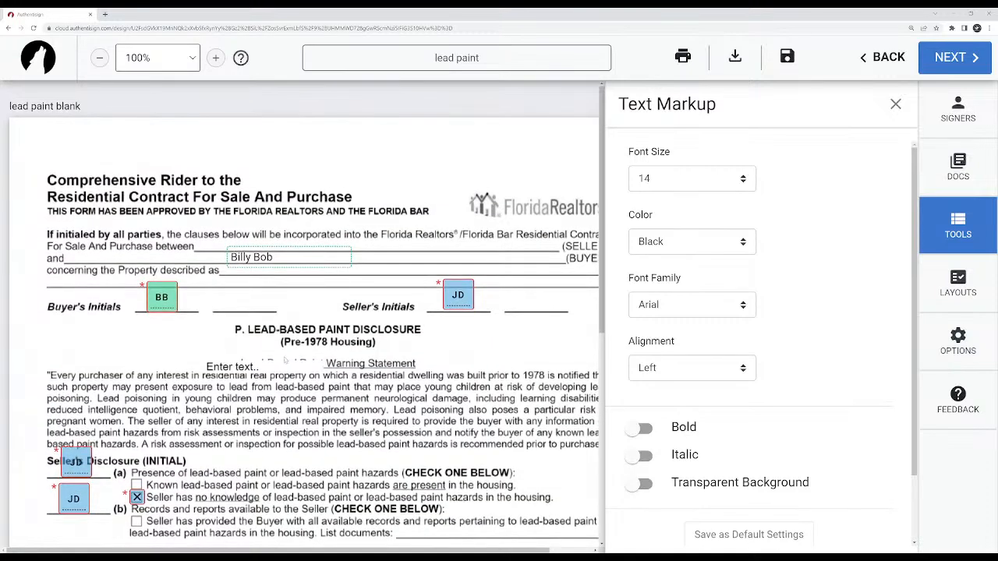
mouse_move(271, 370)
mouse_down()
mouse_move(295, 276)
mouse_move(290, 287)
mouse_up()
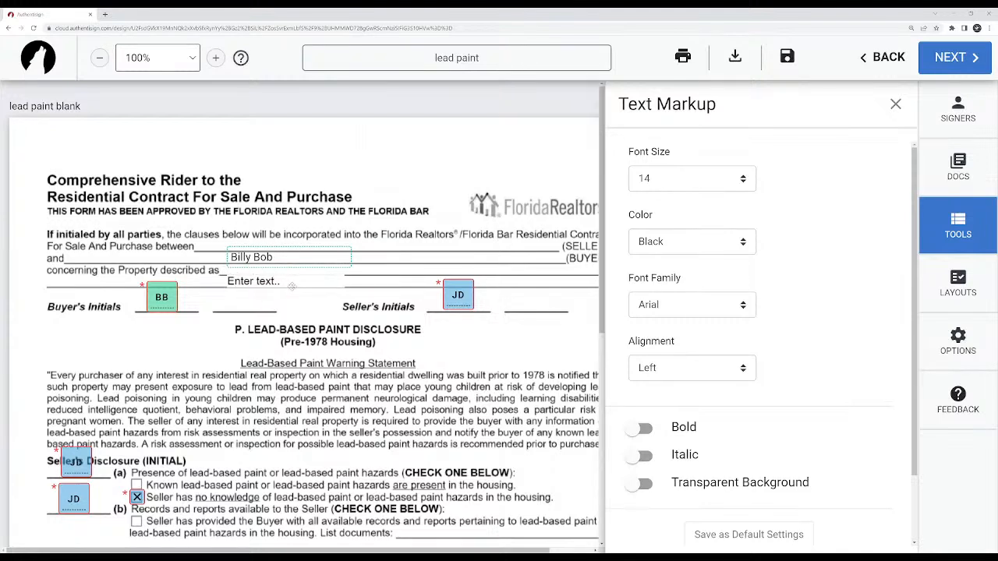
Enter the property's full postal address in the text box.
click(282, 285)
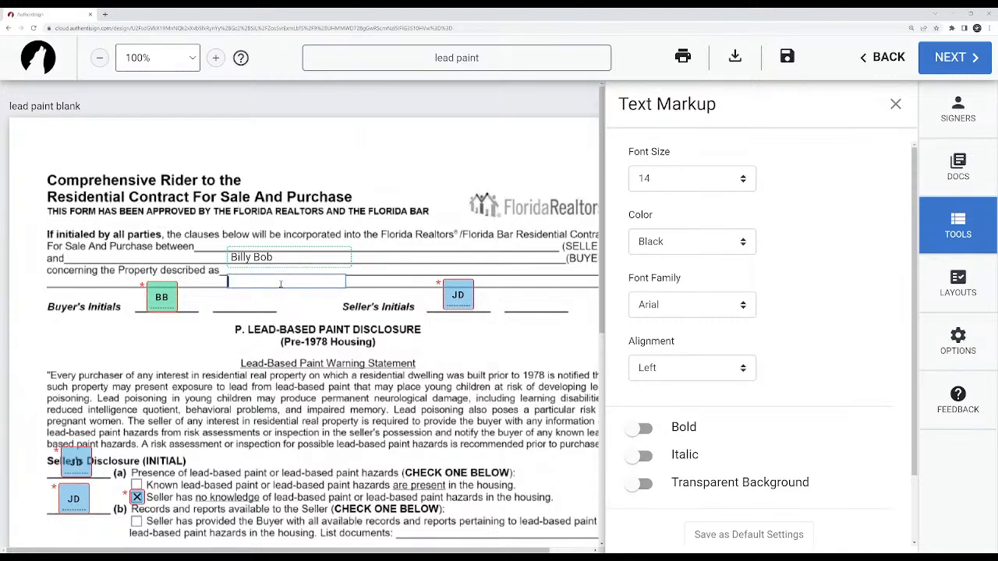
text(123 Happy St. Miami)
key(Return)
text(FL 12)
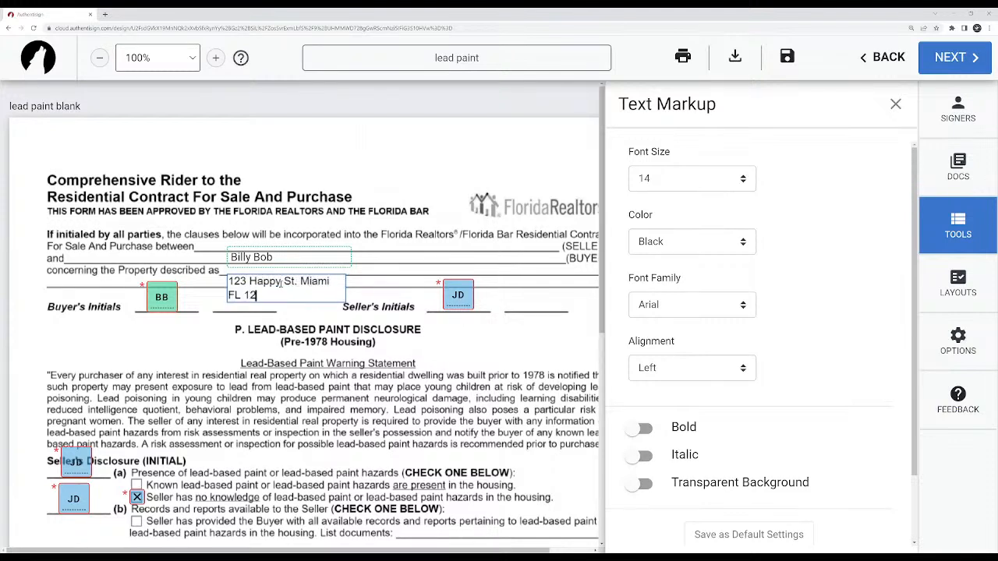
text(3456)
click(372, 293)
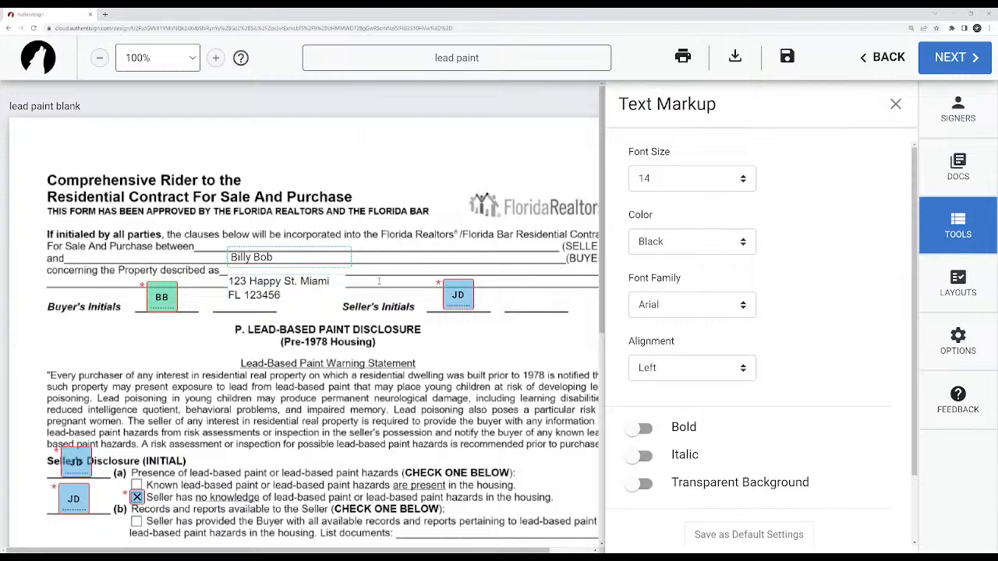
Widen the address text box so the whole address fits on one line.
click(336, 294)
mouse_move(345, 289)
mouse_down()
mouse_move(467, 282)
mouse_move(356, 288)
mouse_up()
drag(362, 288, 394, 282)
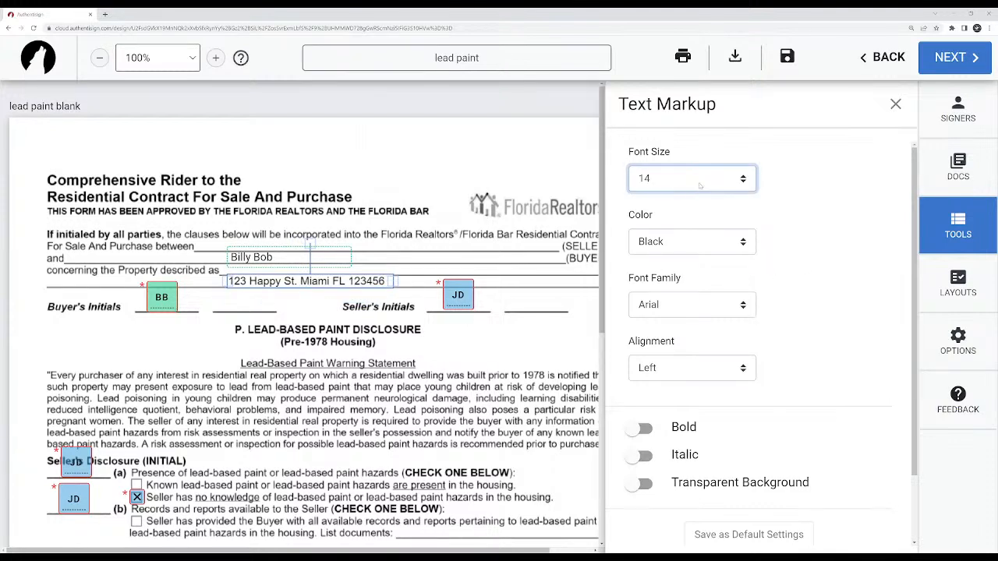
Try font sizes 8 and 20 on the address text.
click(649, 204)
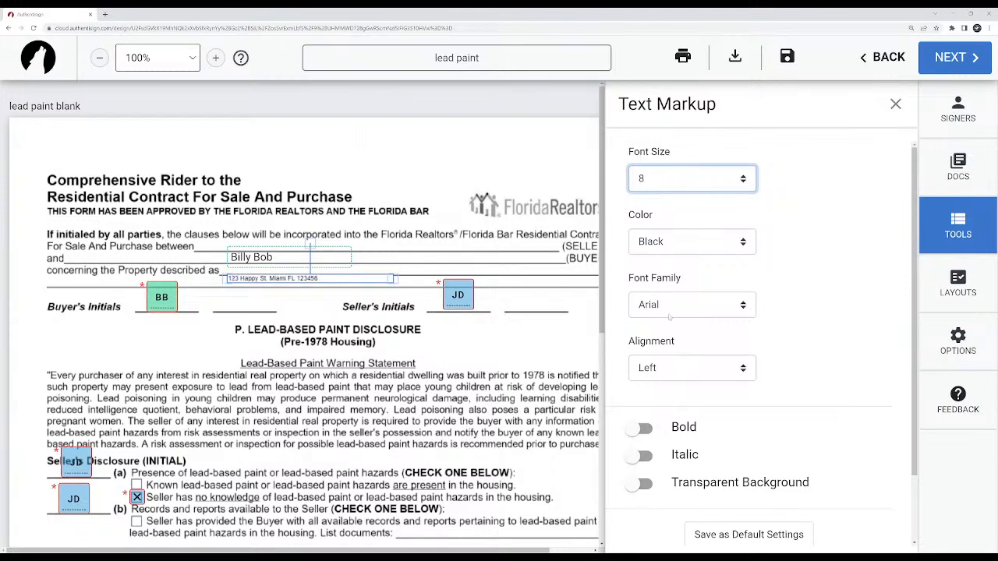
click(663, 348)
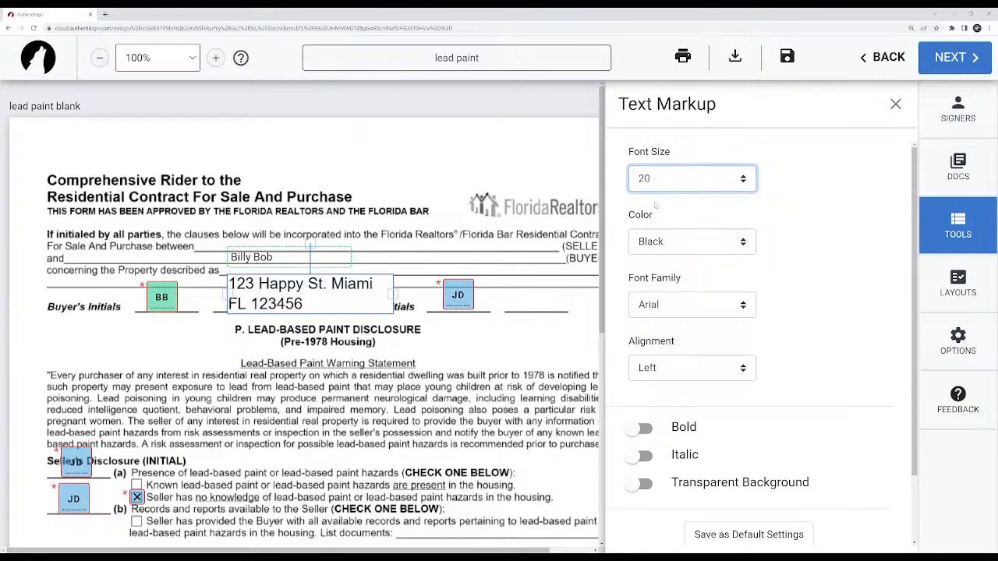
click(656, 205)
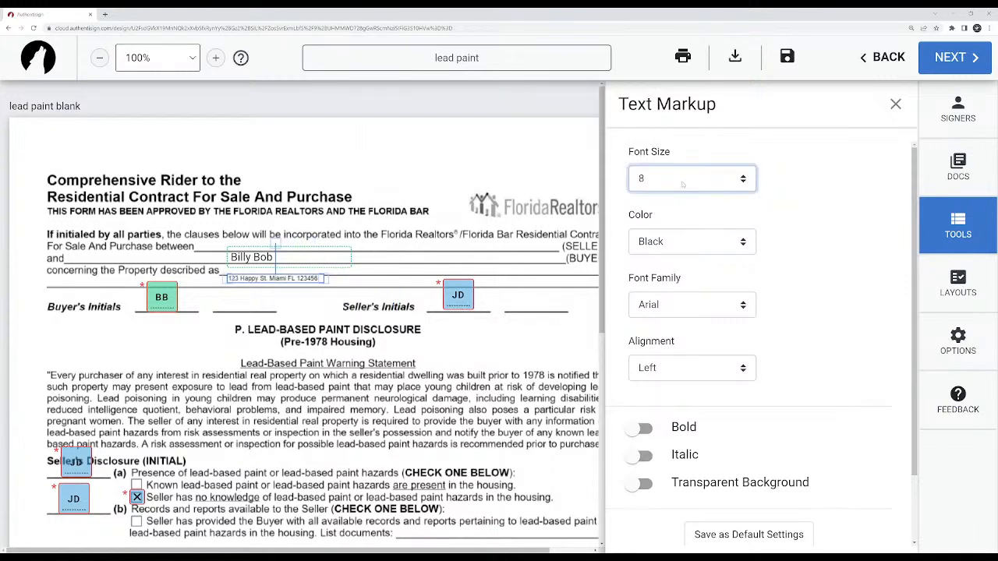
Set the address font size to 11, widen its box to fit one line, and shift it onto the property line.
click(648, 239)
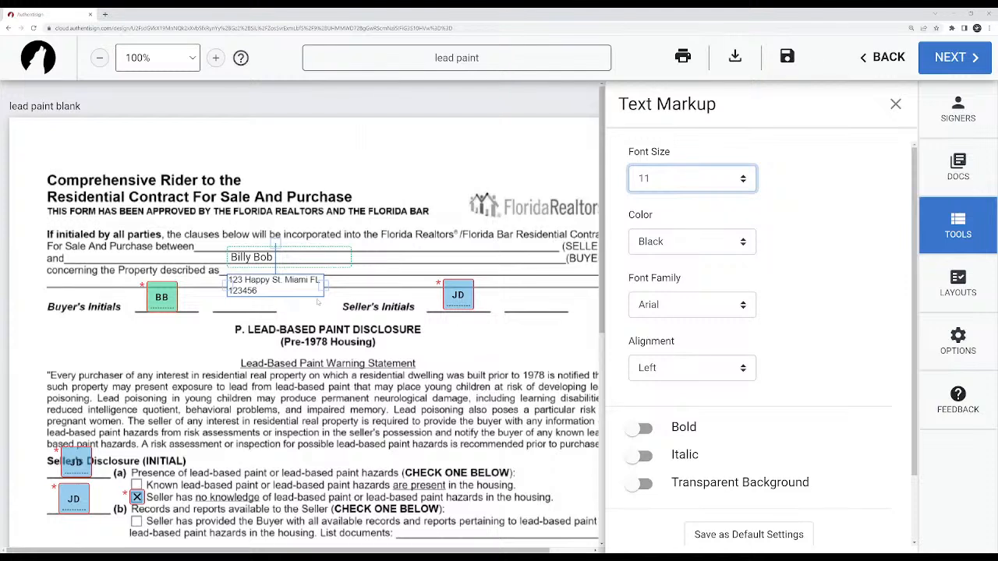
drag(323, 290, 364, 282)
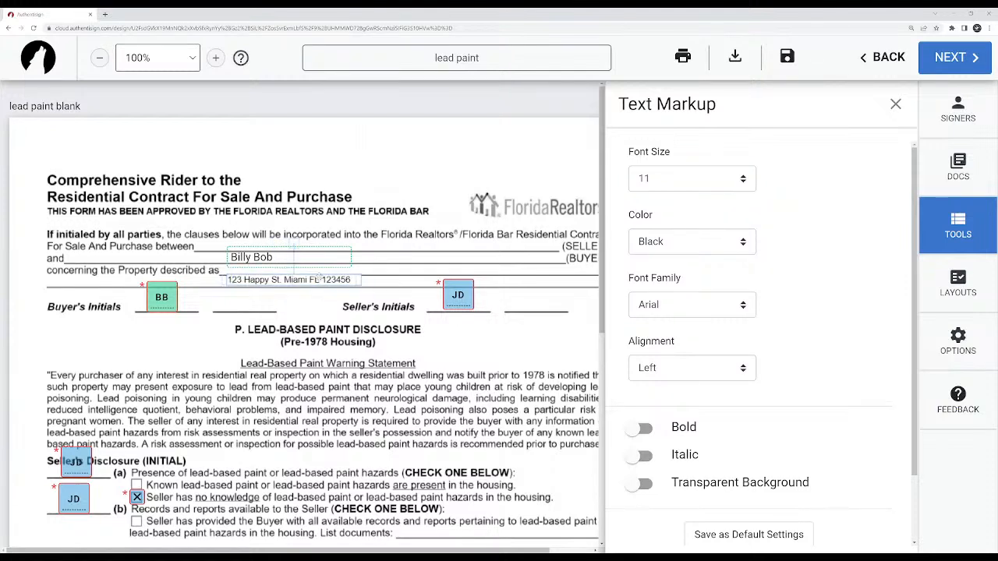
mouse_move(278, 287)
mouse_down()
mouse_move(285, 316)
mouse_move(191, 367)
mouse_move(235, 287)
mouse_move(279, 281)
mouse_up()
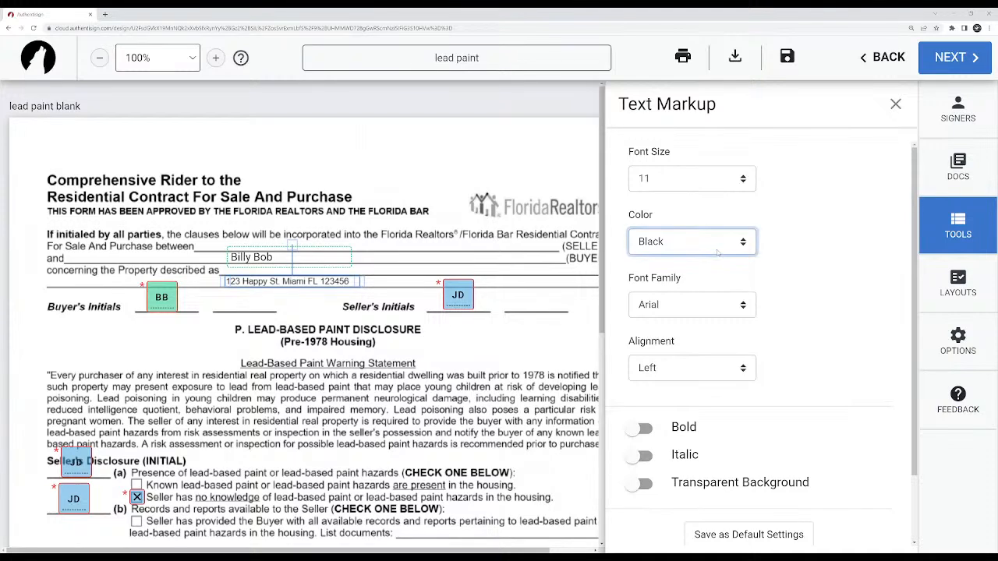
Try yellow and red among other colors on the address text, and restore black.
click(659, 268)
click(675, 293)
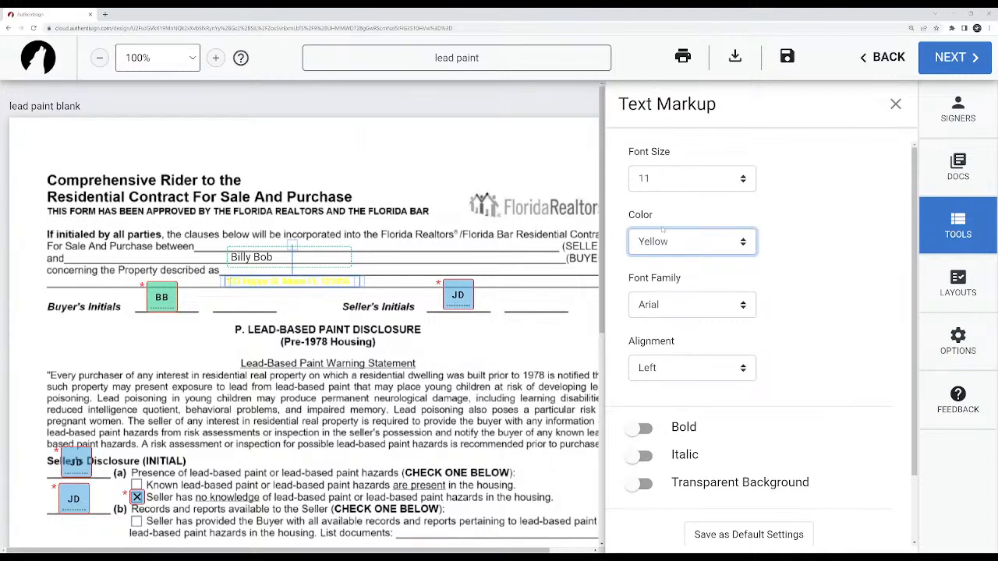
click(660, 305)
click(667, 239)
click(662, 316)
click(653, 239)
click(654, 266)
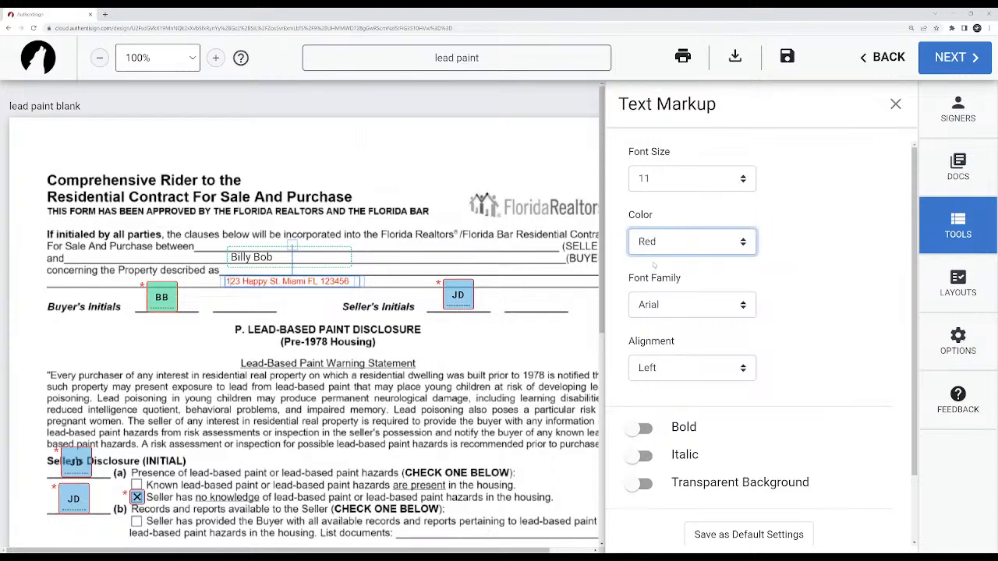
click(659, 277)
Try center alignment on the address text, and restore left alignment.
click(696, 312)
click(683, 366)
click(669, 403)
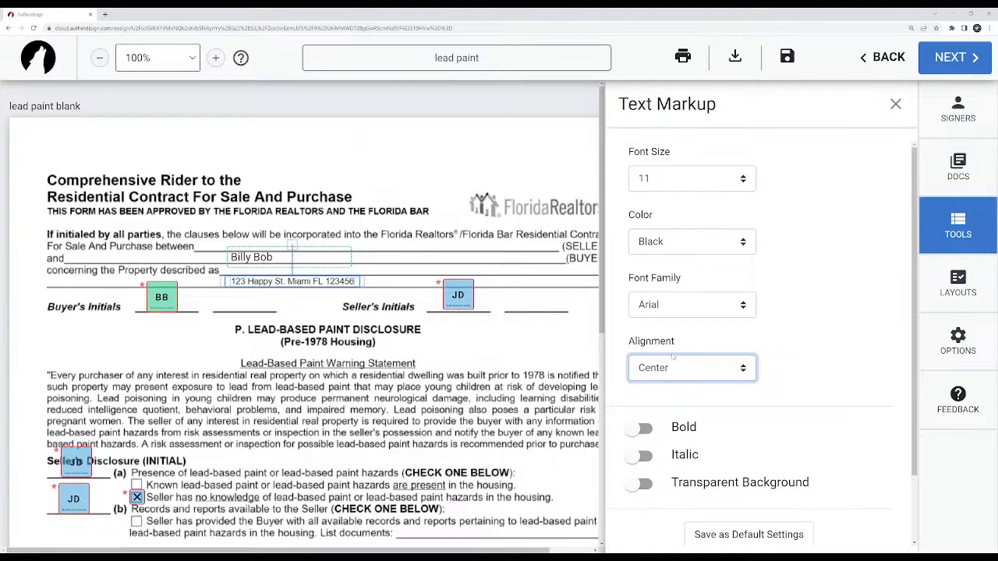
key(Up)
Try bold, italic and a transparent background on the address text, and turn all three off.
scroll(669, 380, down, 1)
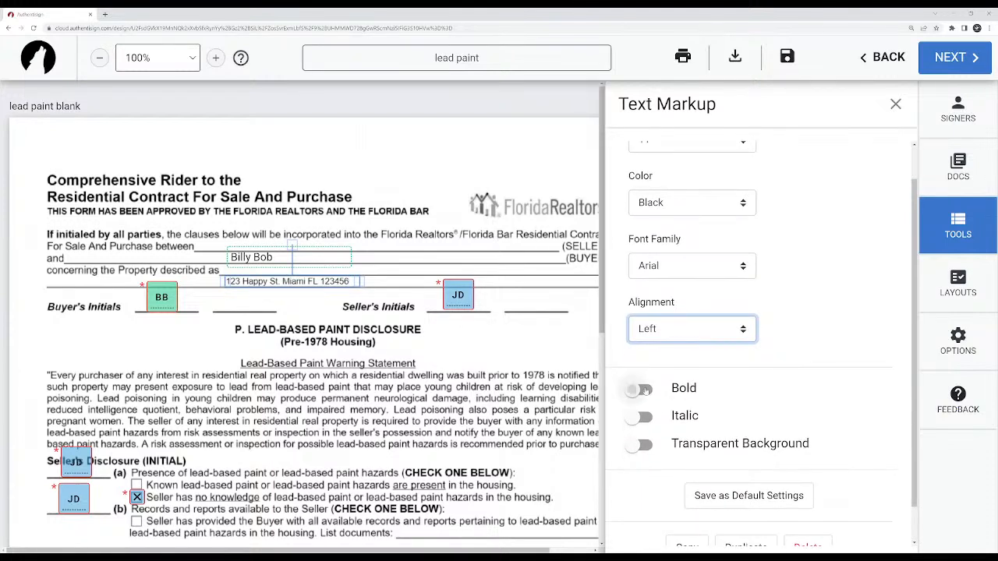
click(644, 390)
click(638, 418)
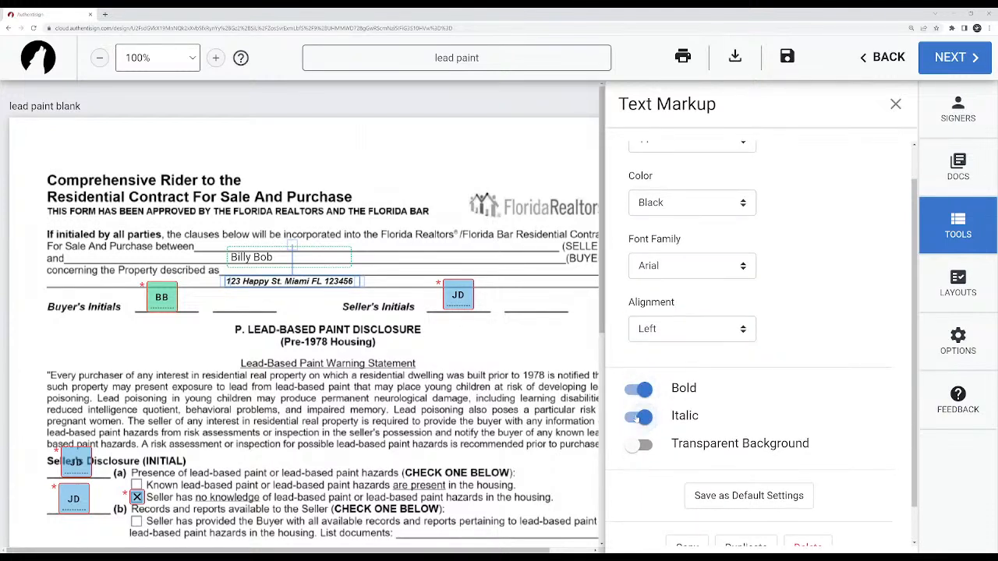
click(638, 418)
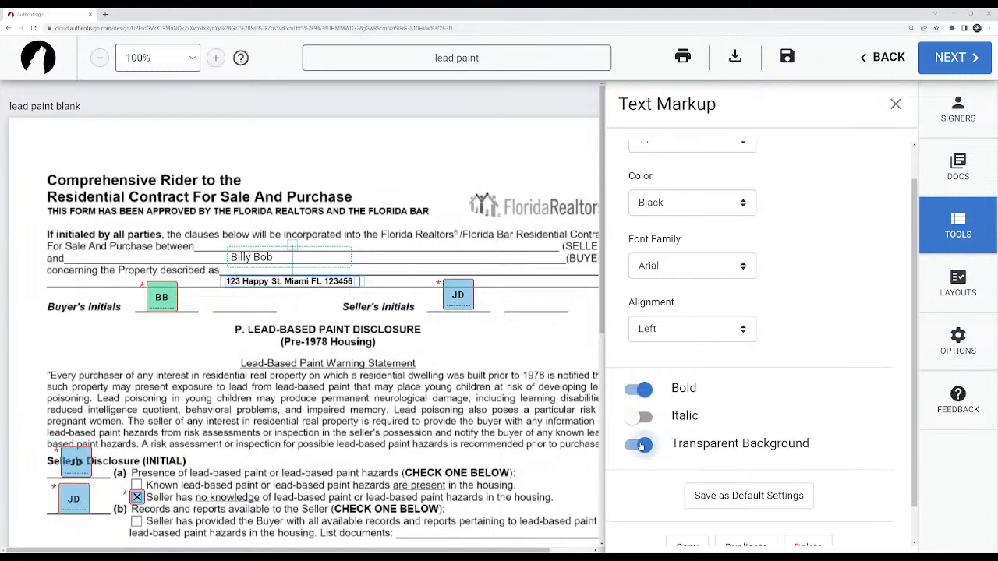
scroll(722, 390, down, 1)
scroll(722, 390, up, 2)
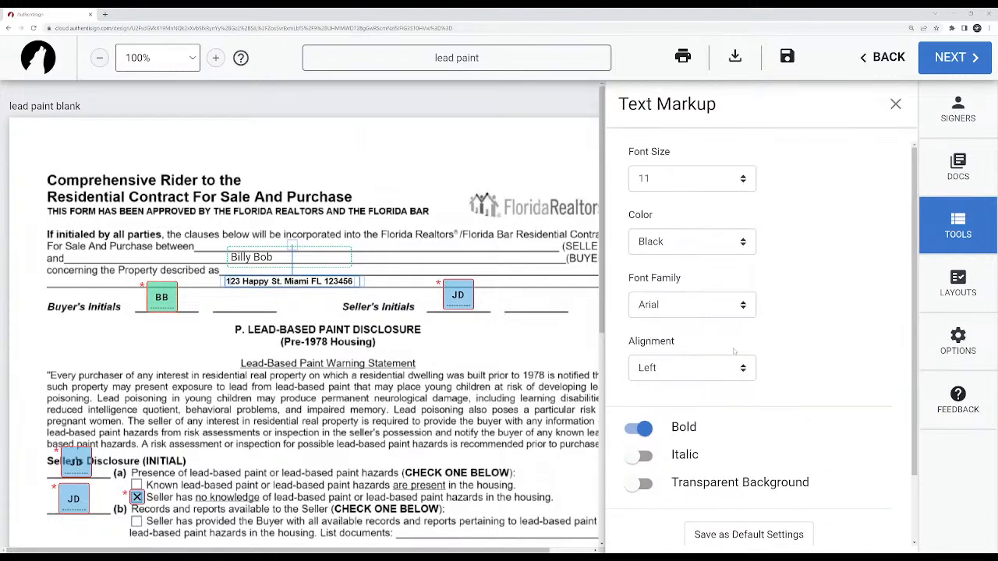
click(644, 428)
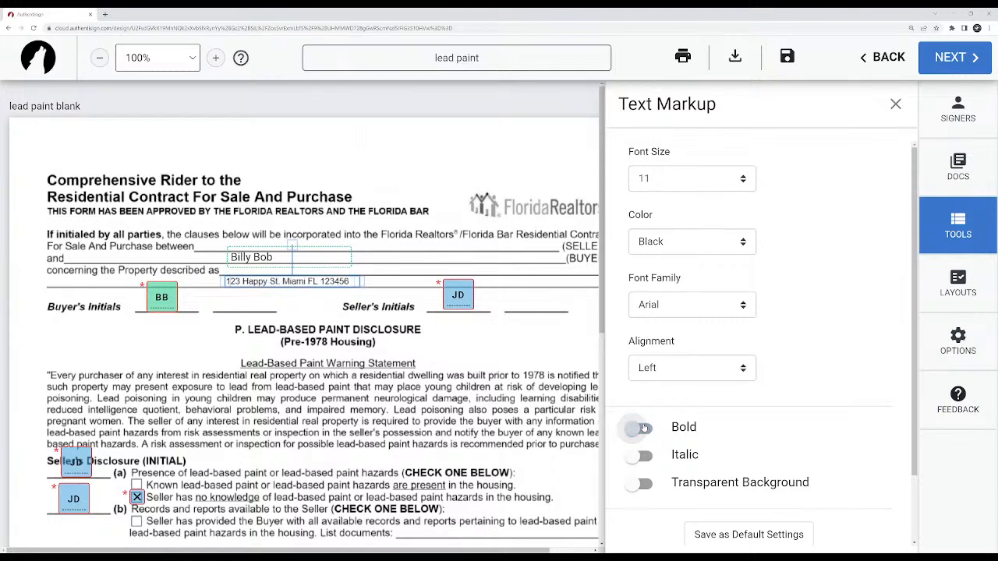
Finish formatting the address text and nudge it slightly to the right and up along the property description line.
click(290, 306)
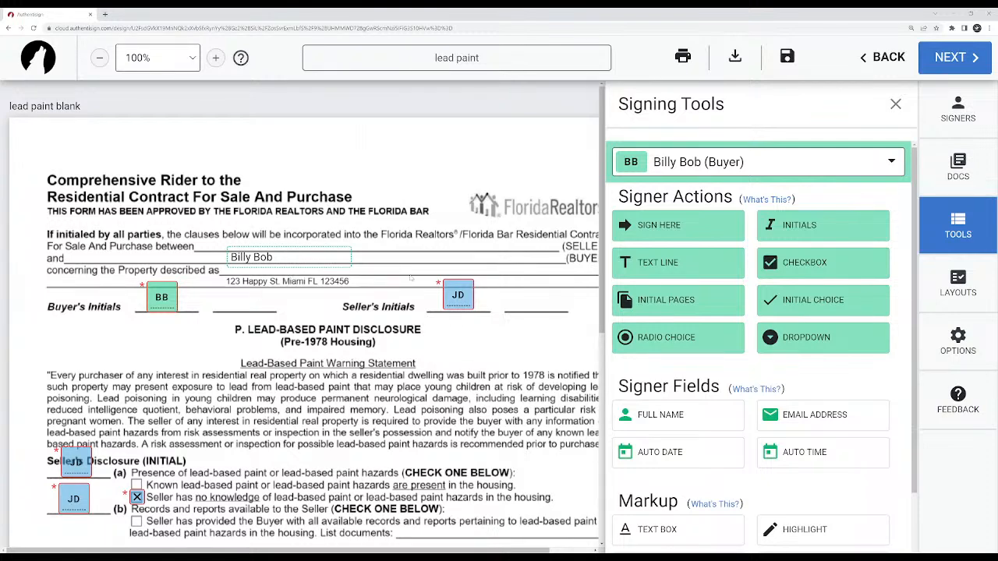
scroll(647, 477, down, 2)
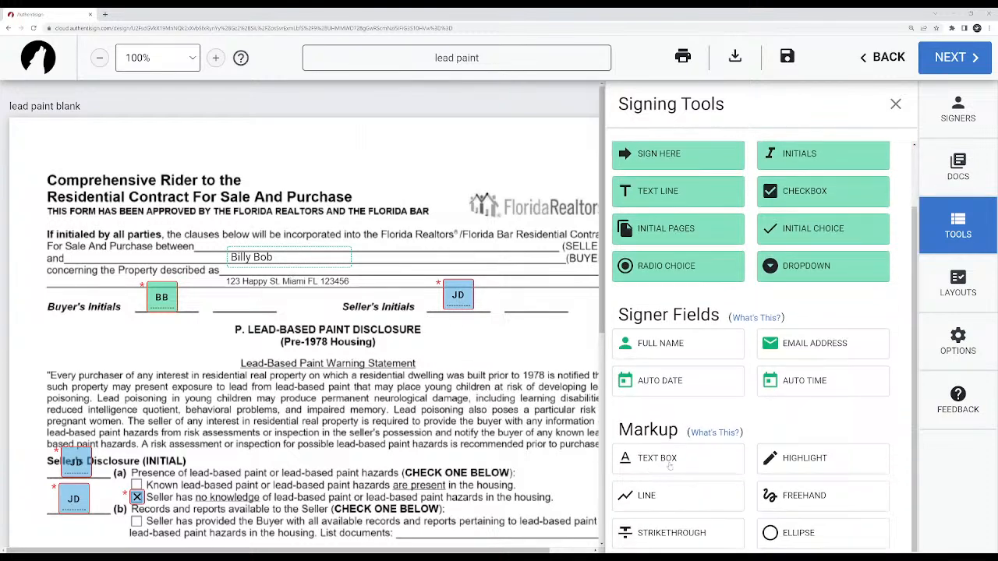
mouse_move(283, 282)
mouse_down()
mouse_move(238, 376)
mouse_move(312, 393)
mouse_move(311, 279)
mouse_move(297, 279)
mouse_up()
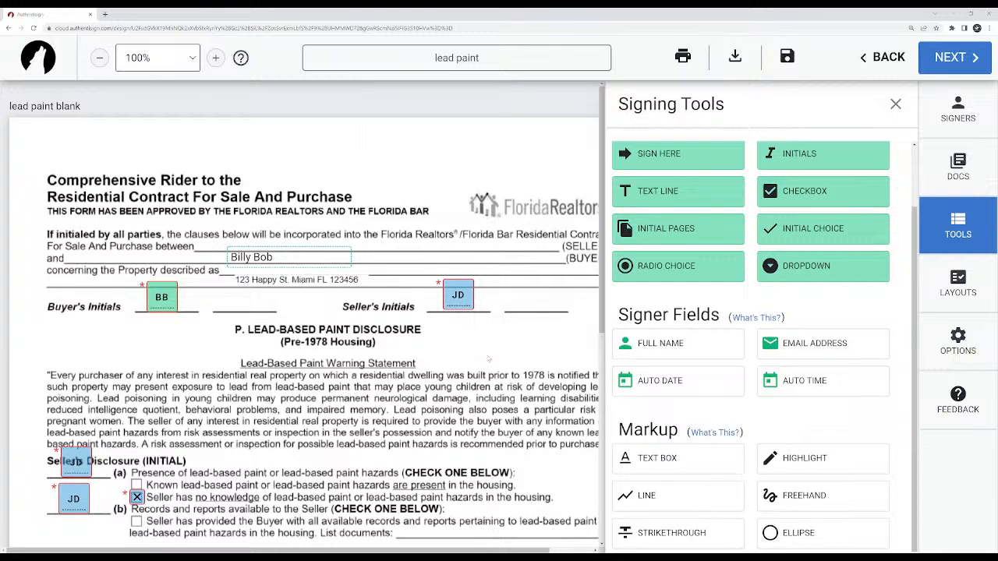
Highlight the opening line of the Lead-Based Paint Warning Statement from "Every purchaser" to "dwelling was".
scroll(475, 347, down, 2)
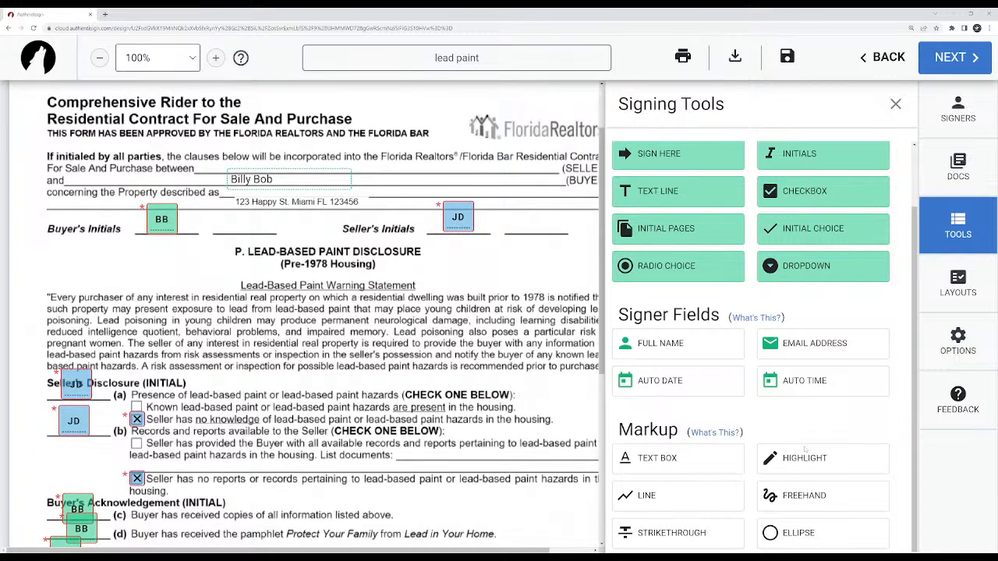
click(822, 462)
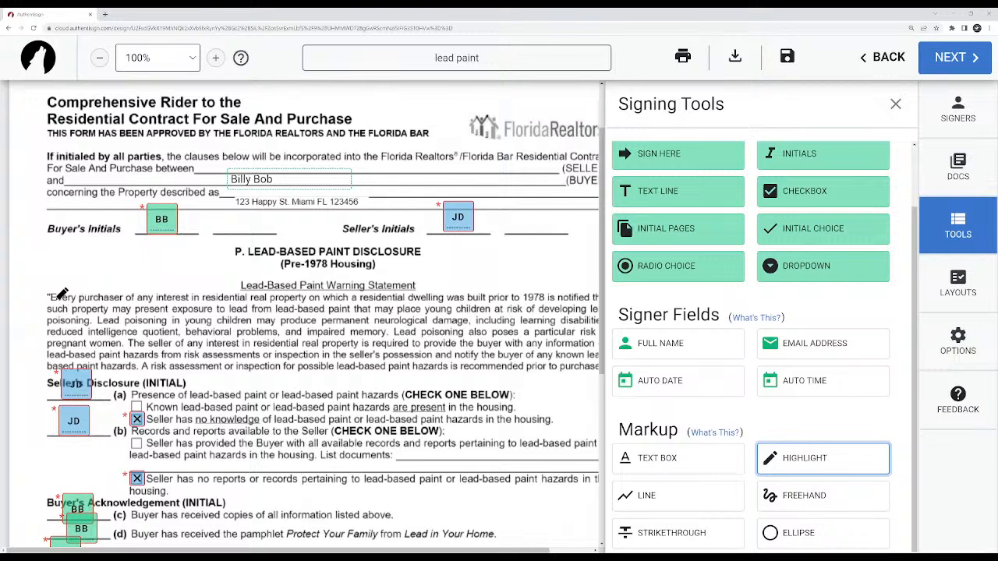
drag(48, 296, 488, 297)
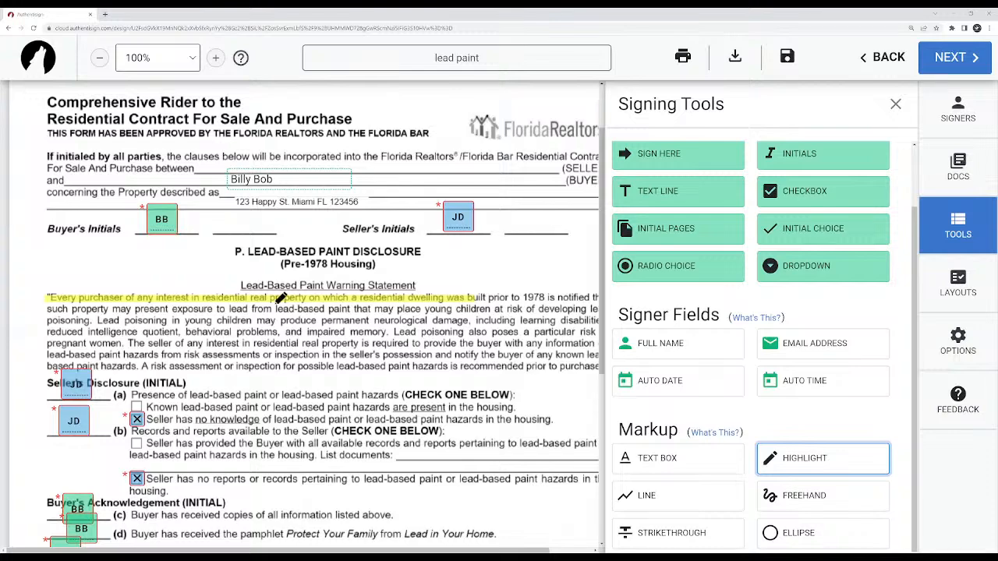
Highlight both lines of the "Waived the opportunity to conduct a risk assessment" option under Buyer's Acknowledgement.
scroll(332, 390, down, 1)
scroll(328, 388, down, 4)
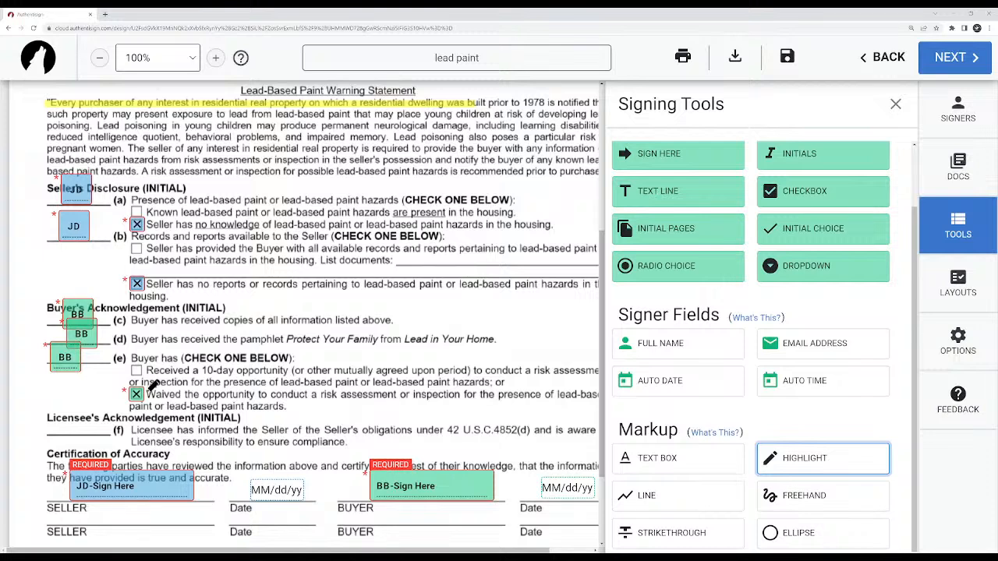
drag(147, 394, 600, 395)
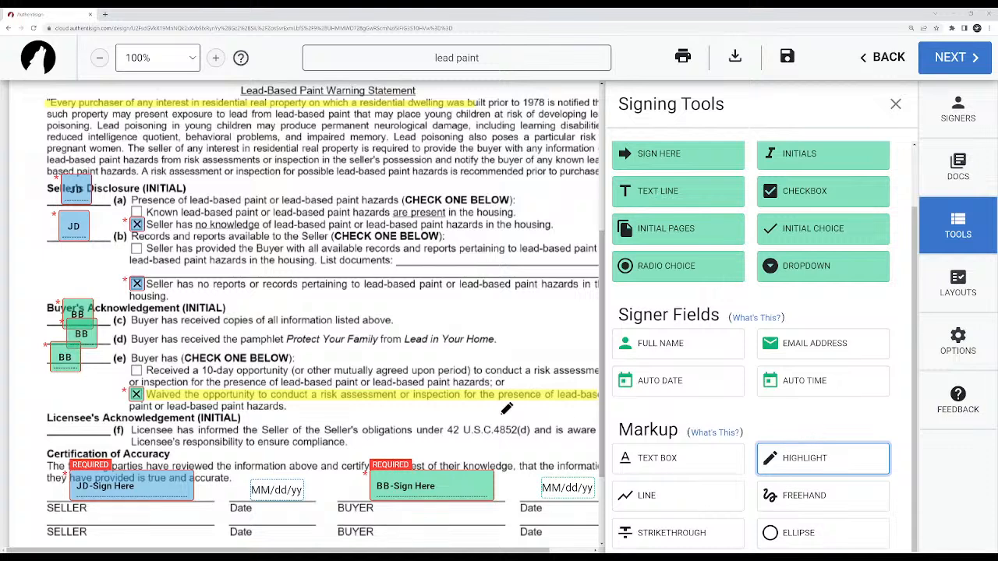
drag(151, 405, 290, 407)
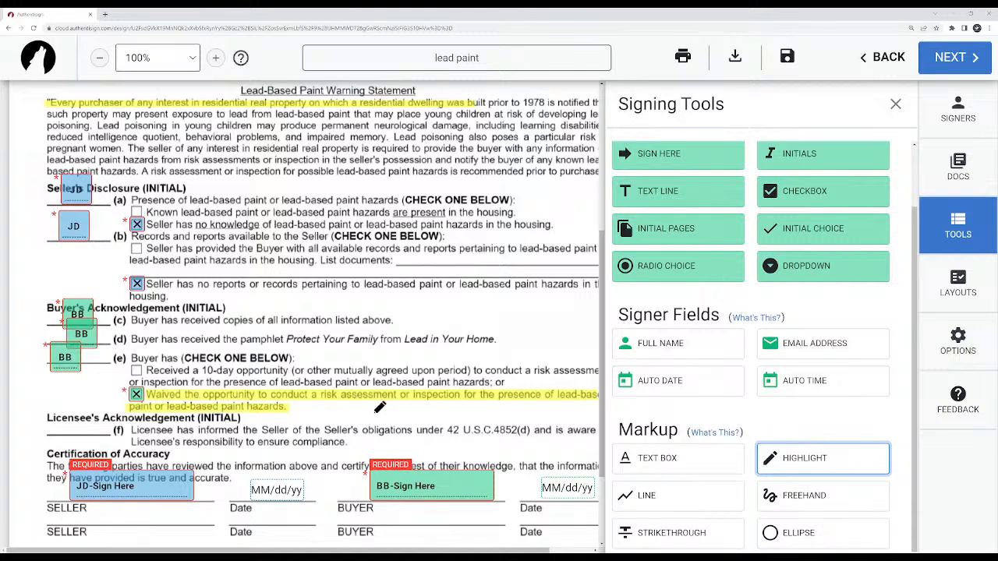
Draw two short red line markups, one crossing the other, just below the highlighted "Waived the opportunity" option.
scroll(380, 407, down, 3)
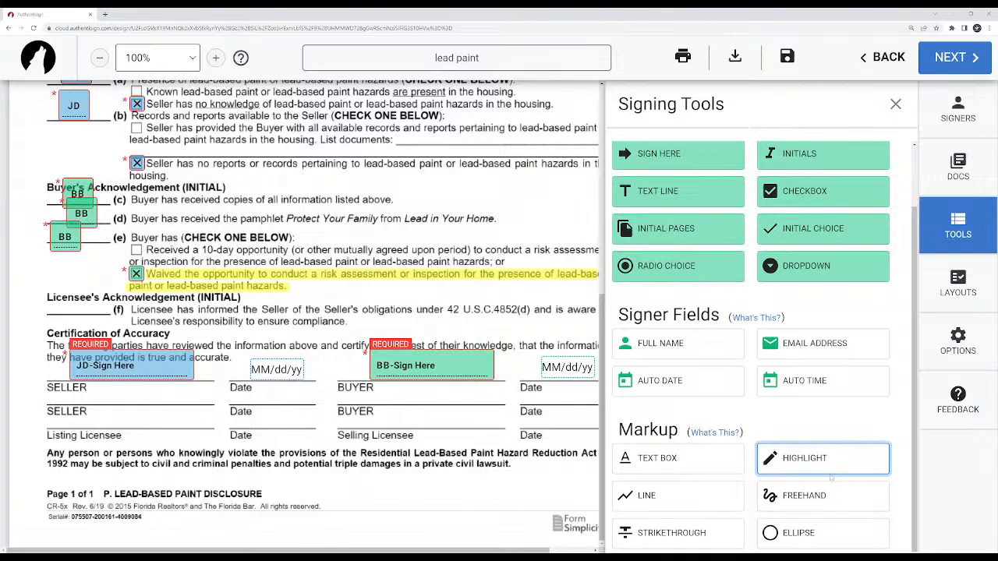
click(650, 538)
click(677, 498)
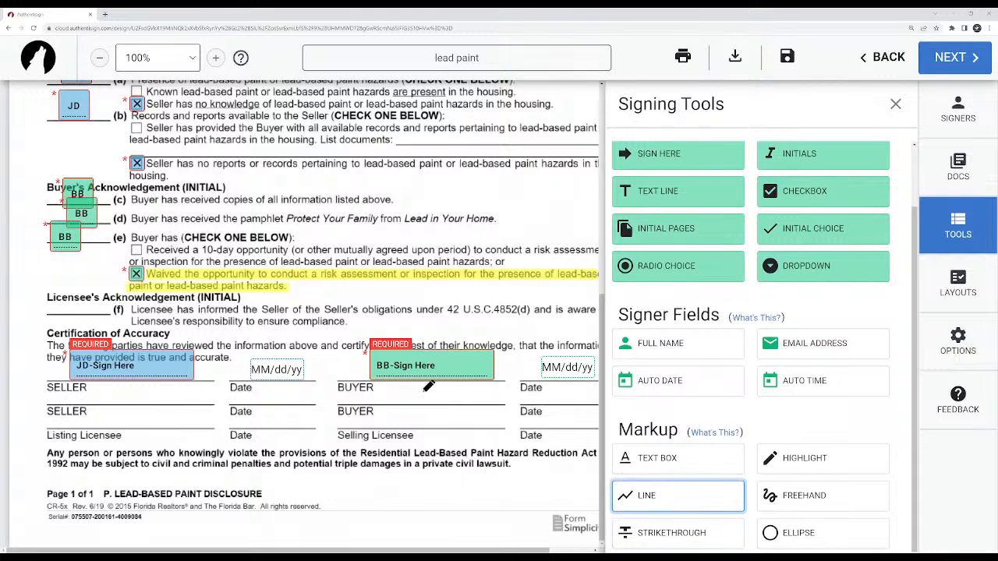
mouse_move(345, 294)
mouse_down()
mouse_move(406, 293)
mouse_move(391, 300)
mouse_up()
key(Escape)
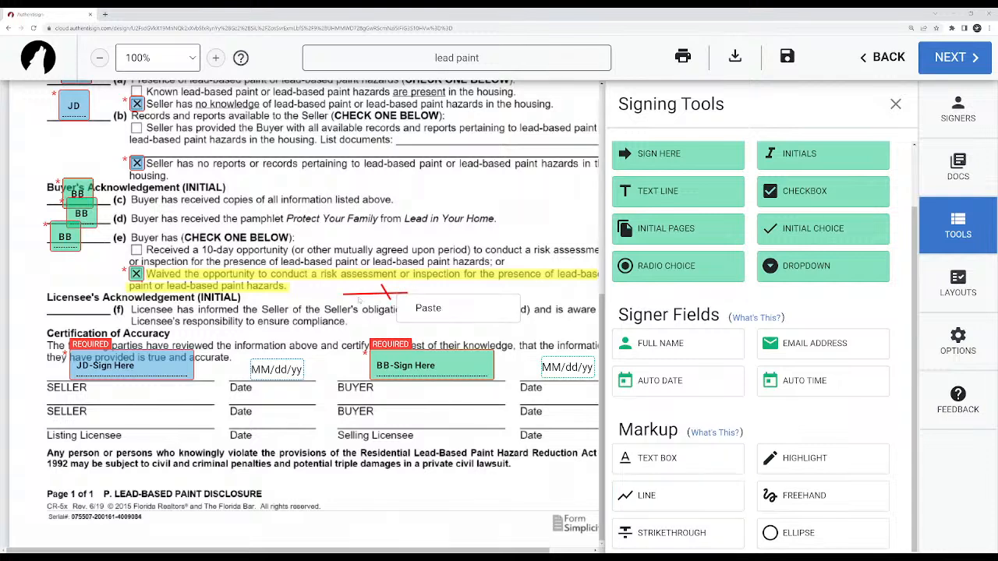
Try stroke width 6 and the color yellow on the horizontal line markup, and restore width 2 and red.
click(363, 294)
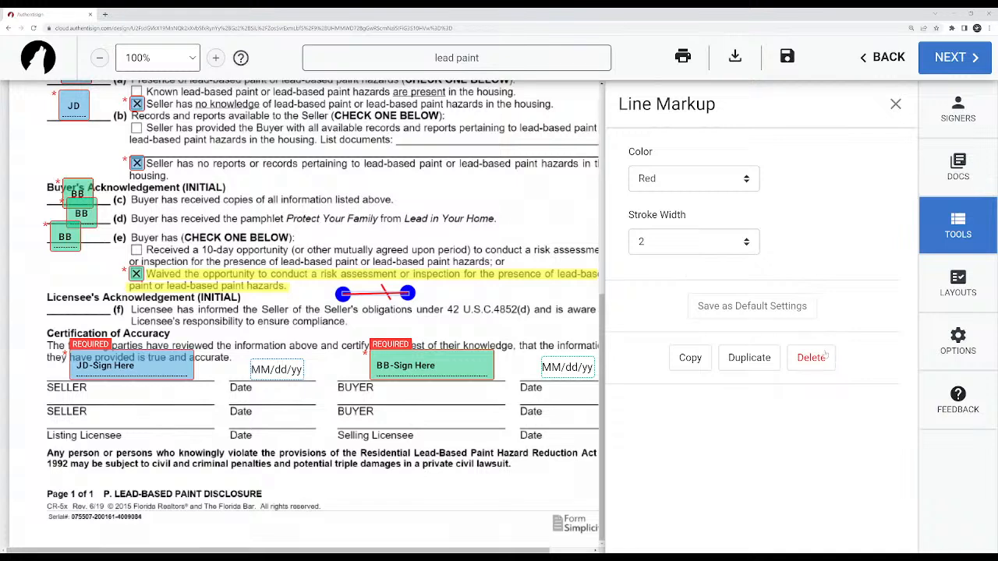
key(Down)
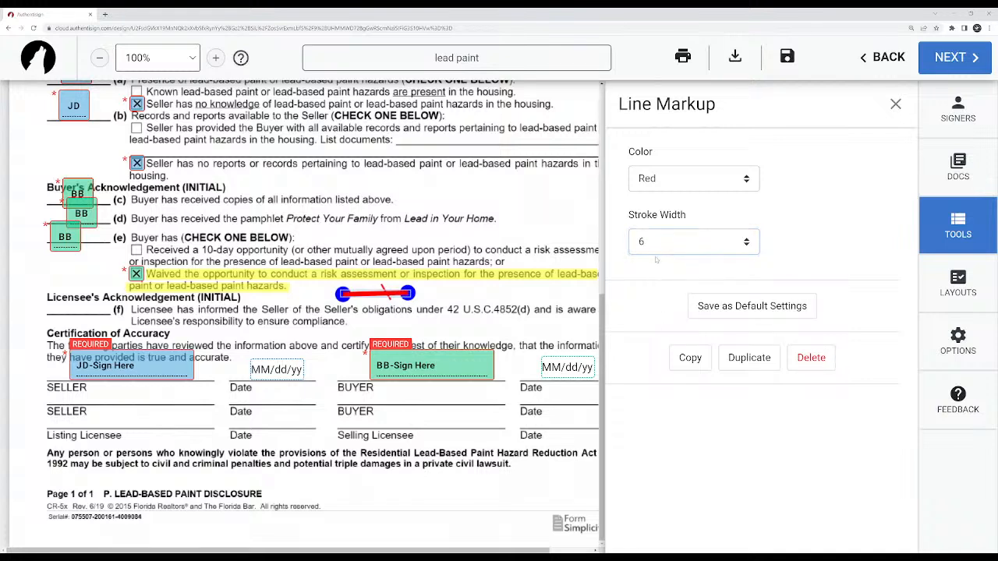
key(Up)
click(655, 184)
click(661, 213)
key(Down)
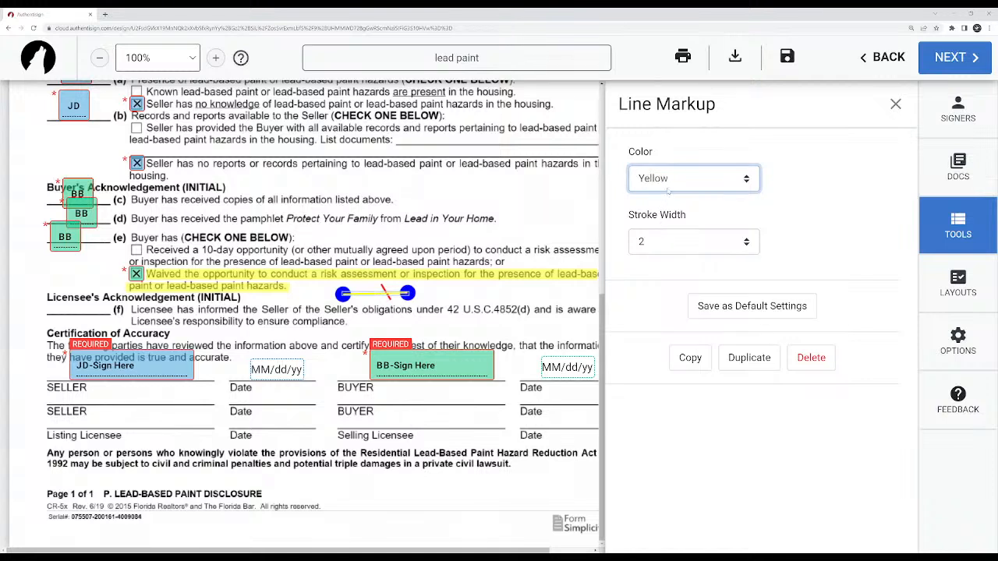
key(Down)
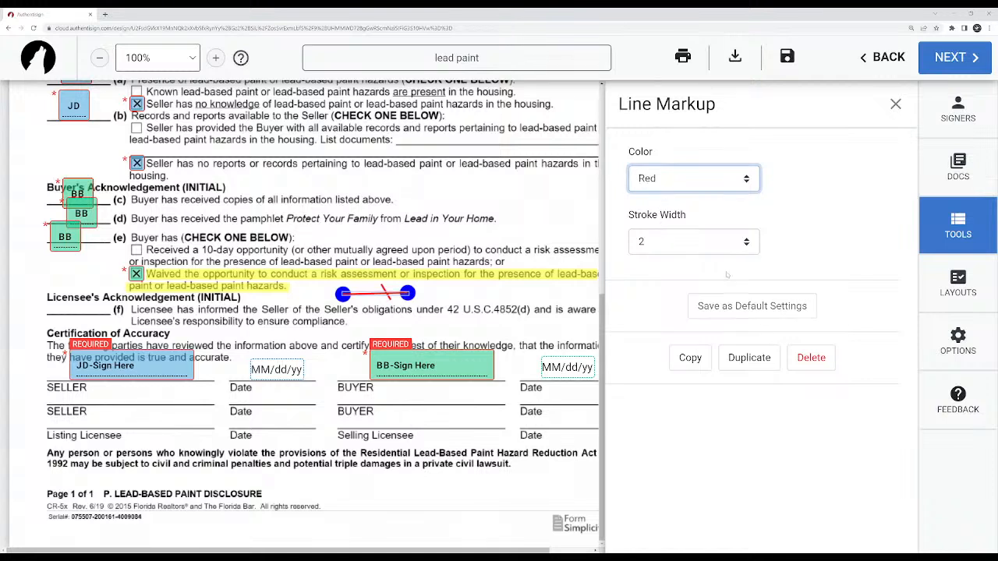
Delete both line markups below the highlighted "Waived the opportunity" option.
click(813, 361)
click(385, 292)
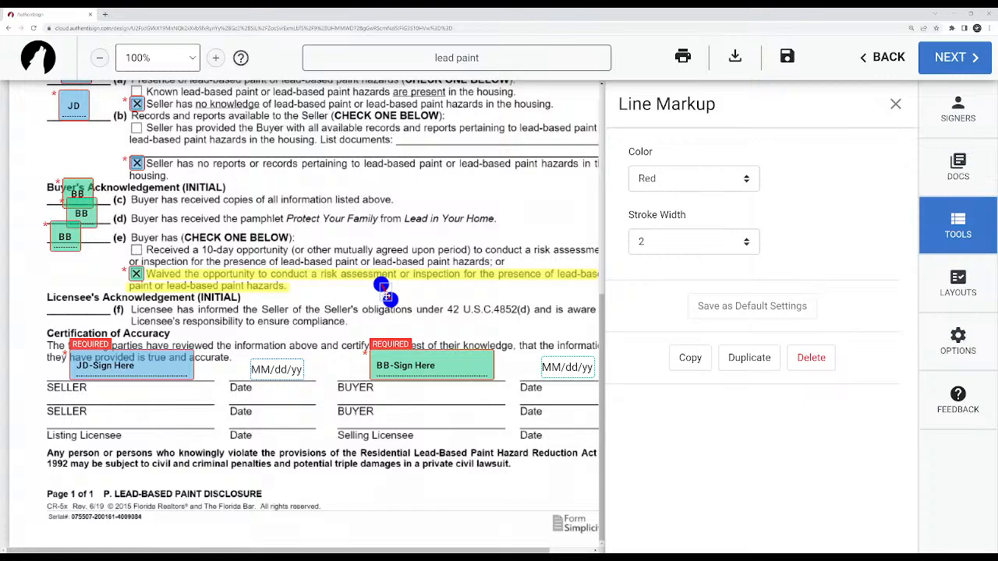
key(Delete)
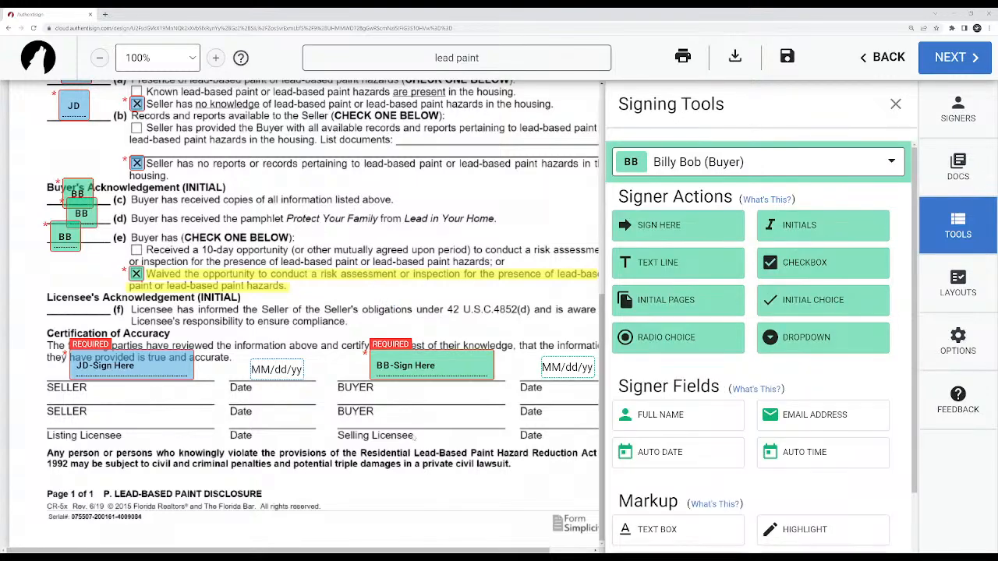
scroll(646, 489, down, 1)
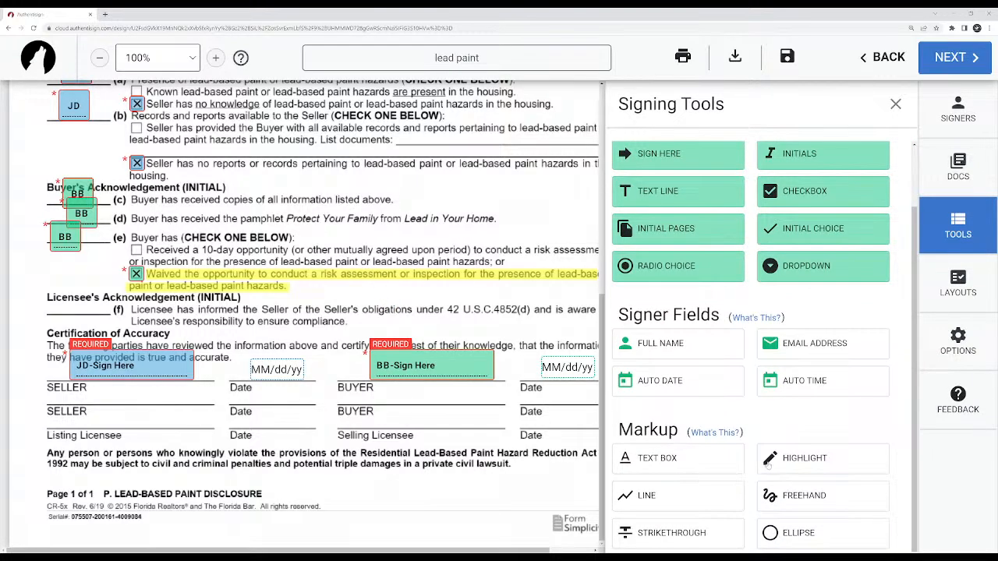
Draw a horizontal red line markup to the left of the "P. LEAD-BASED PAINT DISCLOSURE" heading.
scroll(435, 306, up, 5)
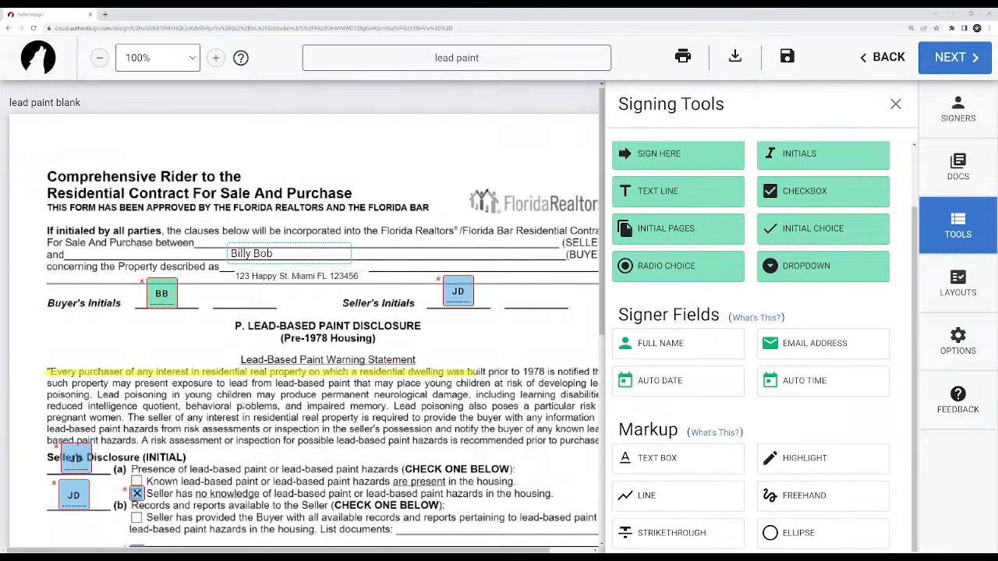
click(659, 500)
drag(66, 337, 220, 337)
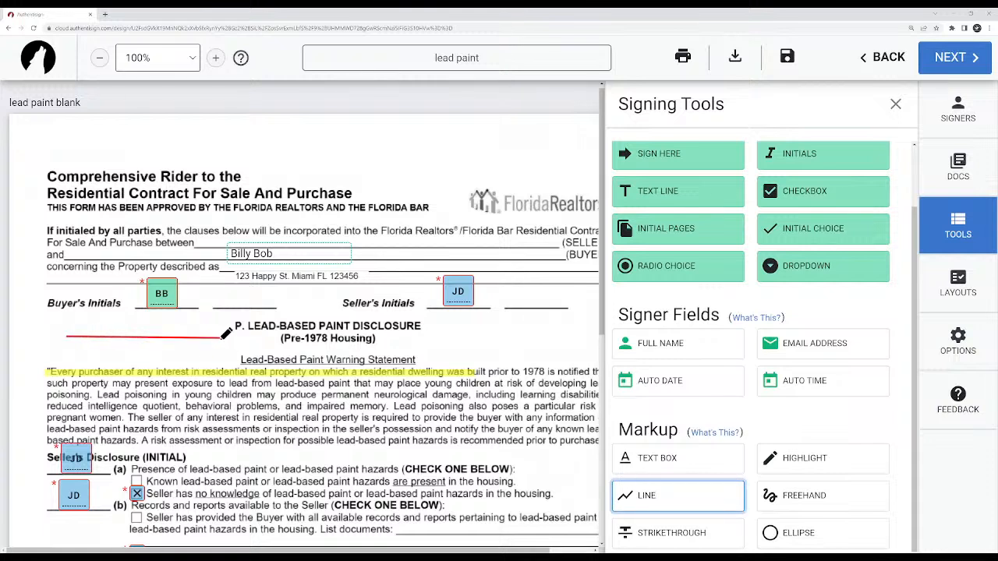
Sketch a blue freehand arrow pointing down and a closed loop beneath the Seller's Initials lines.
click(790, 499)
mouse_move(469, 317)
mouse_down()
mouse_move(482, 344)
mouse_move(472, 349)
mouse_move(497, 355)
mouse_move(507, 318)
mouse_up()
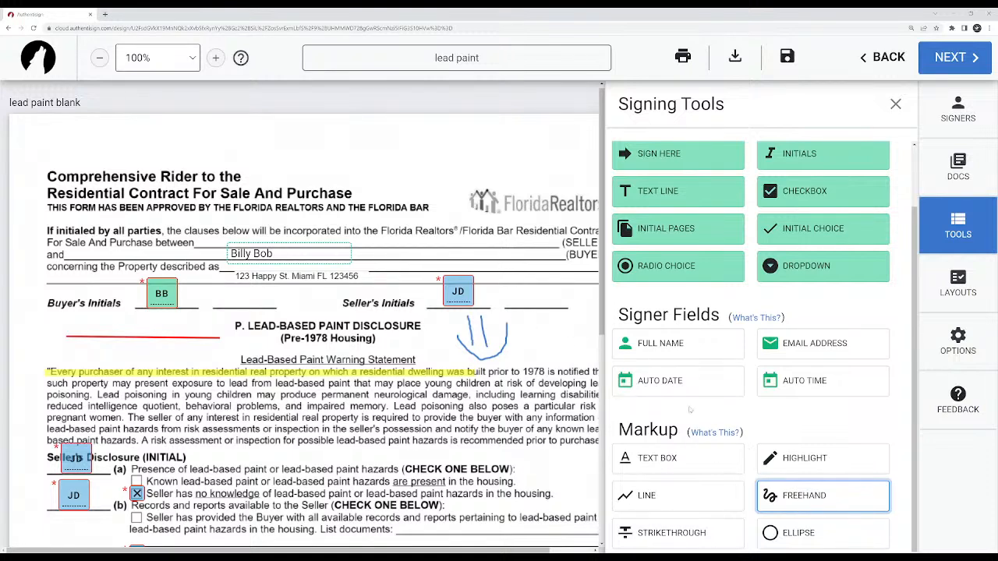
click(812, 492)
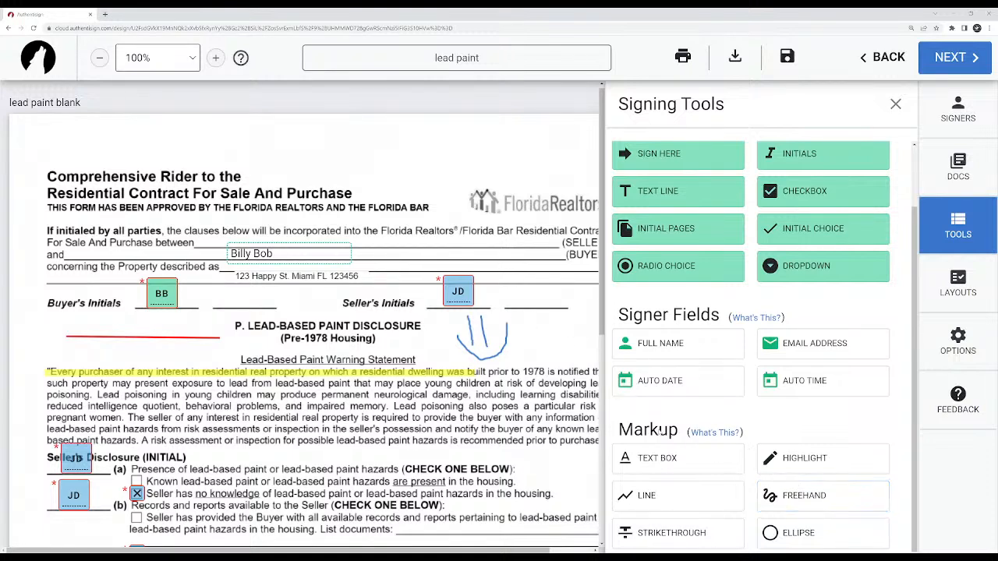
click(808, 501)
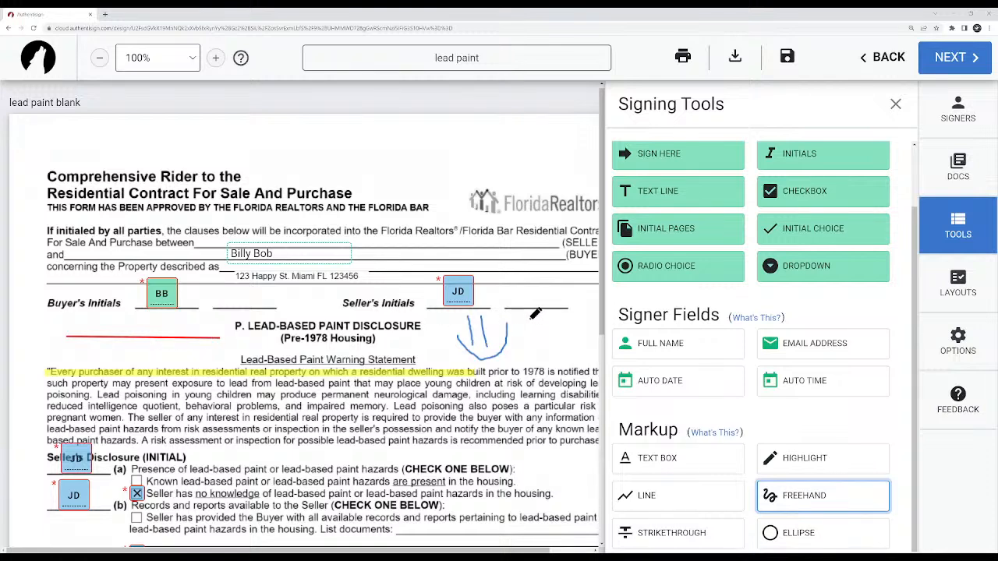
mouse_move(567, 318)
mouse_down()
mouse_move(530, 321)
mouse_move(578, 343)
mouse_move(570, 313)
mouse_move(551, 317)
mouse_up()
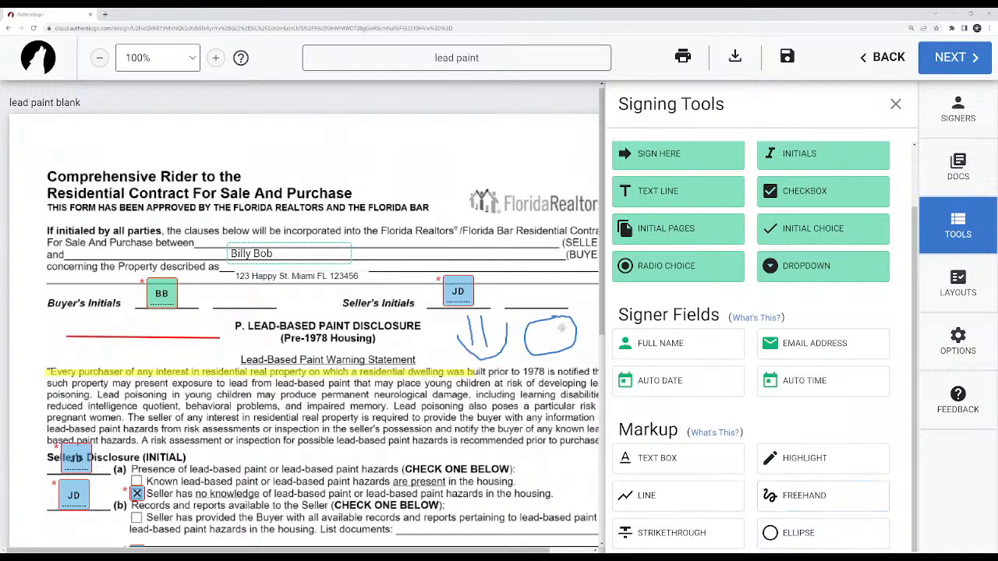
Delete the freehand loop and arrow strokes and the red line beside the disclosure heading.
click(554, 332)
click(659, 247)
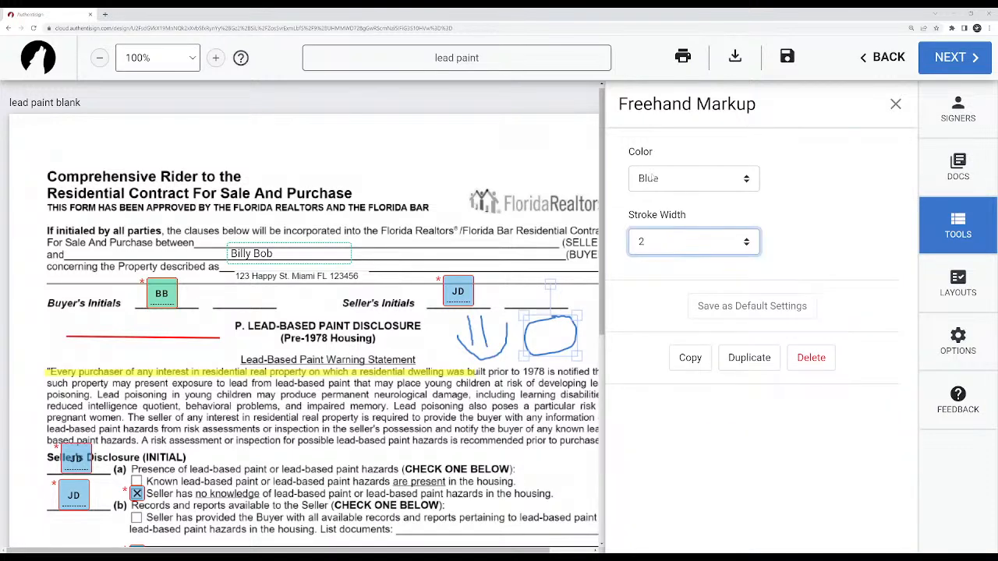
key(Delete)
click(479, 337)
key(Delete)
click(470, 333)
key(Delete)
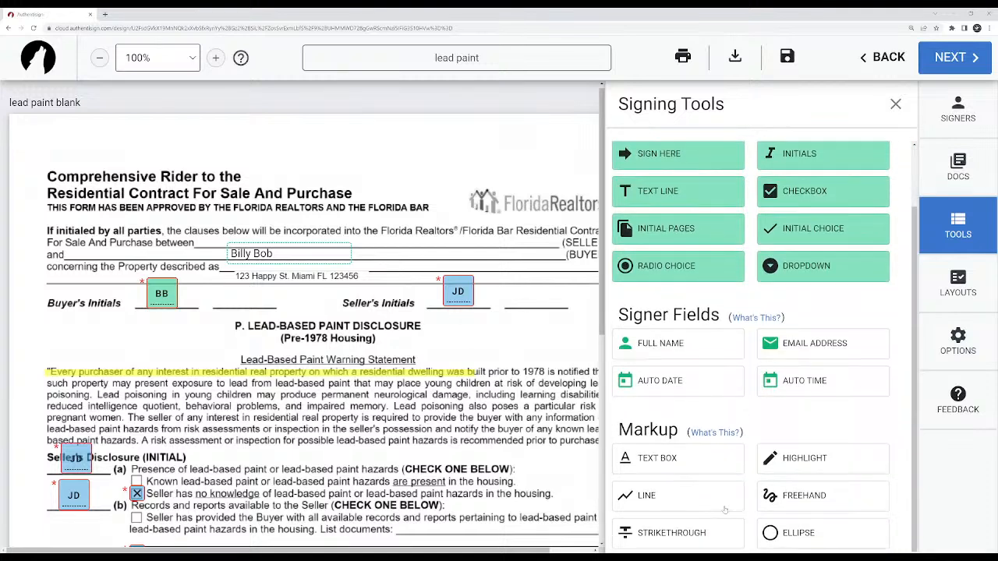
Strike through most of the second line and the first half of the third line of the Lead-Based Paint Warning Statement.
click(675, 532)
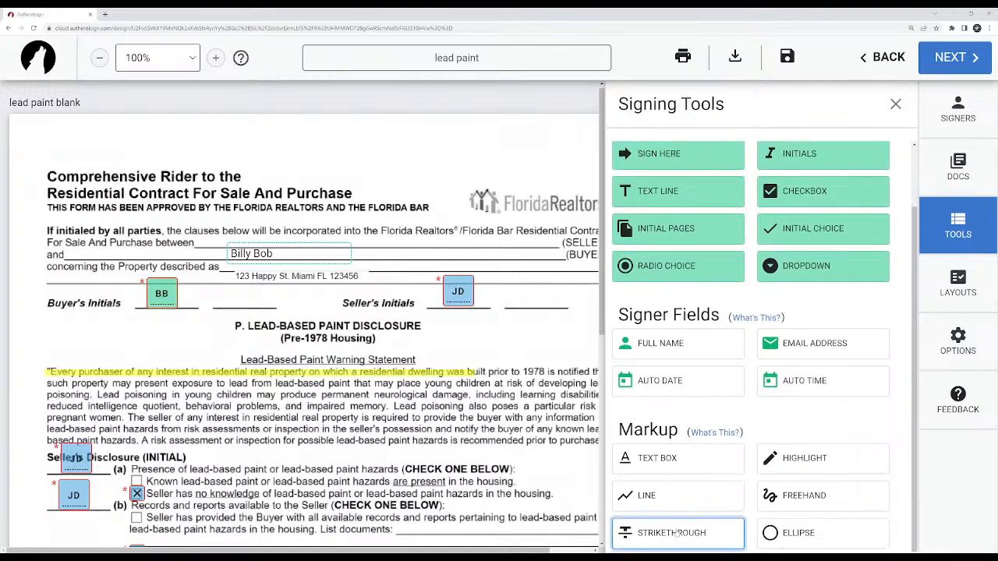
drag(45, 382, 544, 382)
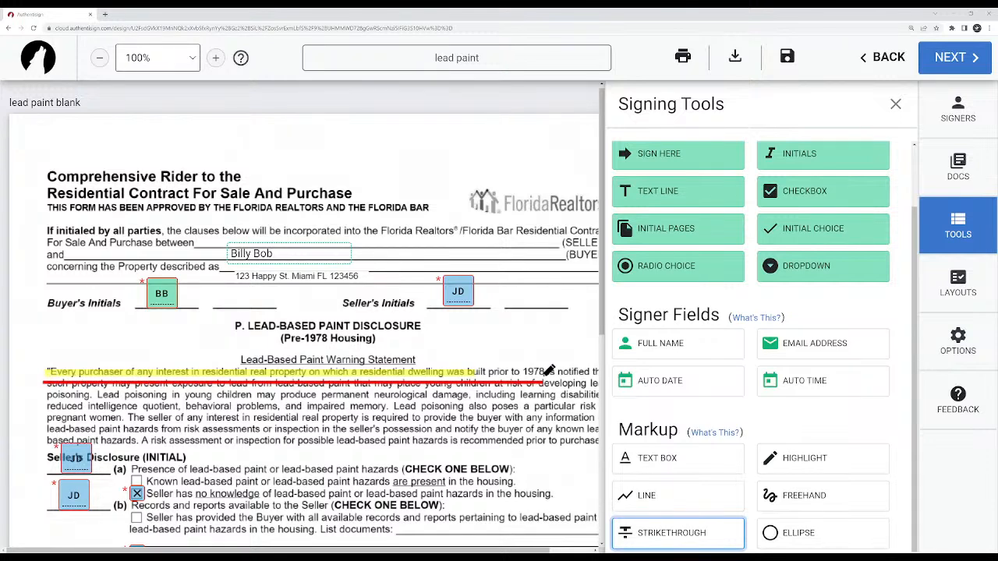
drag(45, 396, 343, 396)
click(659, 531)
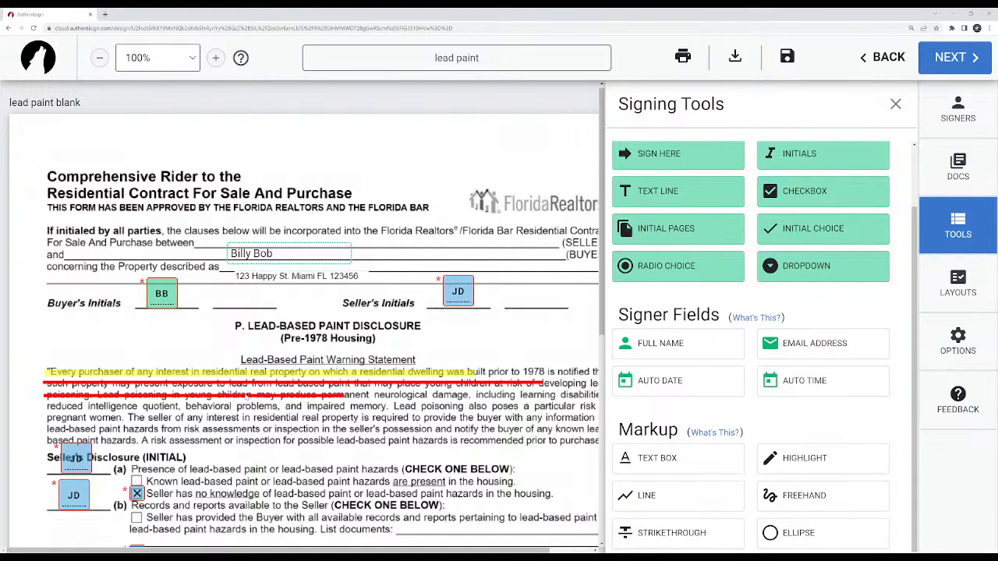
Delete both strikethrough markups from the Lead-Based Paint Warning Statement.
click(242, 396)
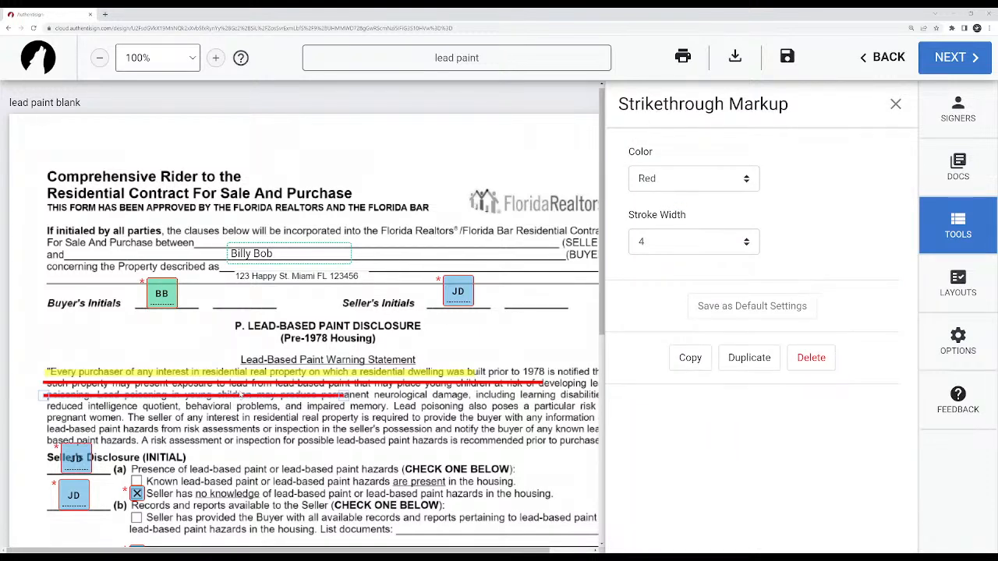
key(Delete)
click(310, 382)
key(Delete)
scroll(642, 414, down, 2)
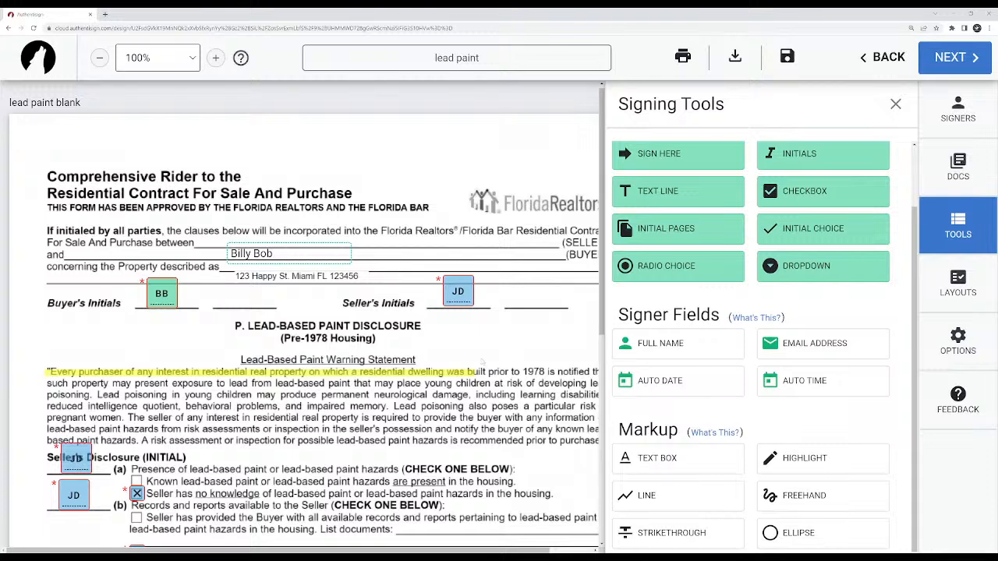
Review the text markup settings of the property address.
click(276, 277)
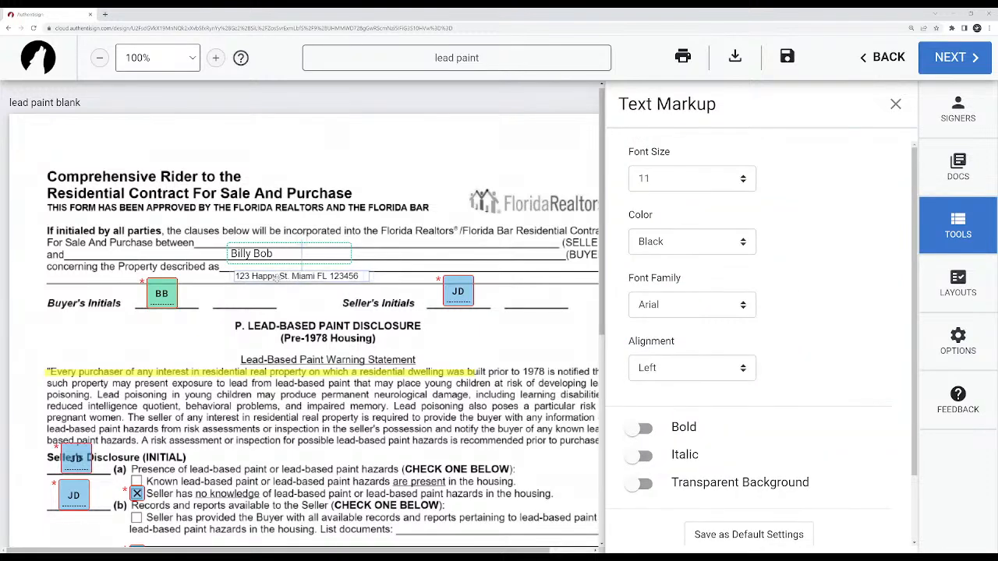
click(286, 299)
scroll(814, 452, down, 3)
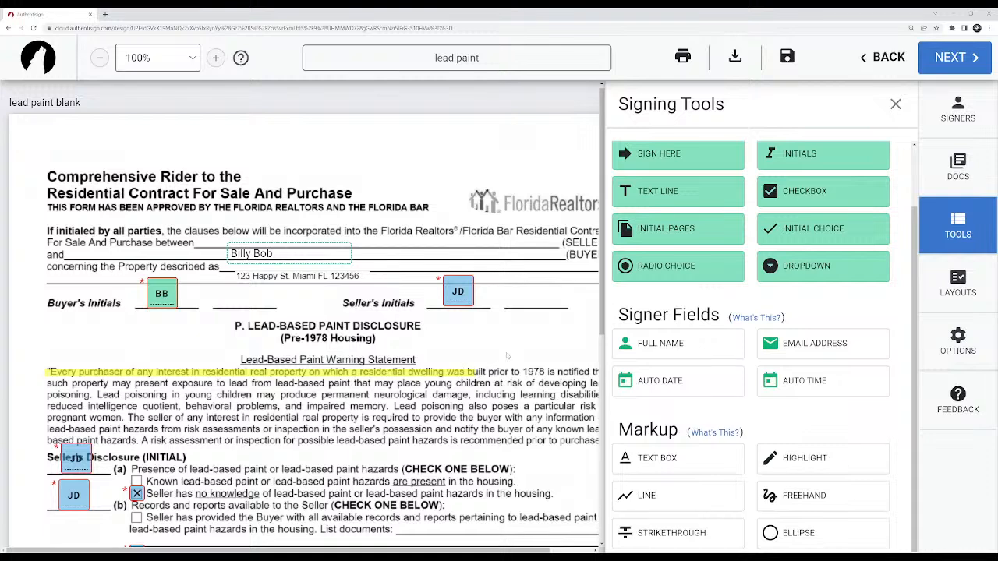
scroll(528, 348, down, 3)
scroll(526, 349, up, 3)
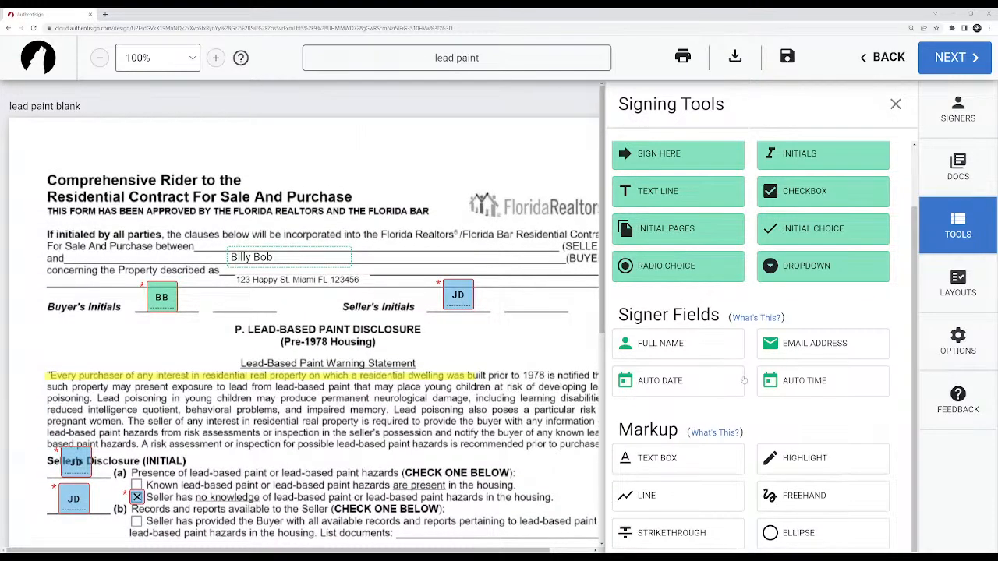
Nudge the buyer's full name field slightly to the right and place the buyer's Email Address field beside it.
scroll(460, 302, down, 5)
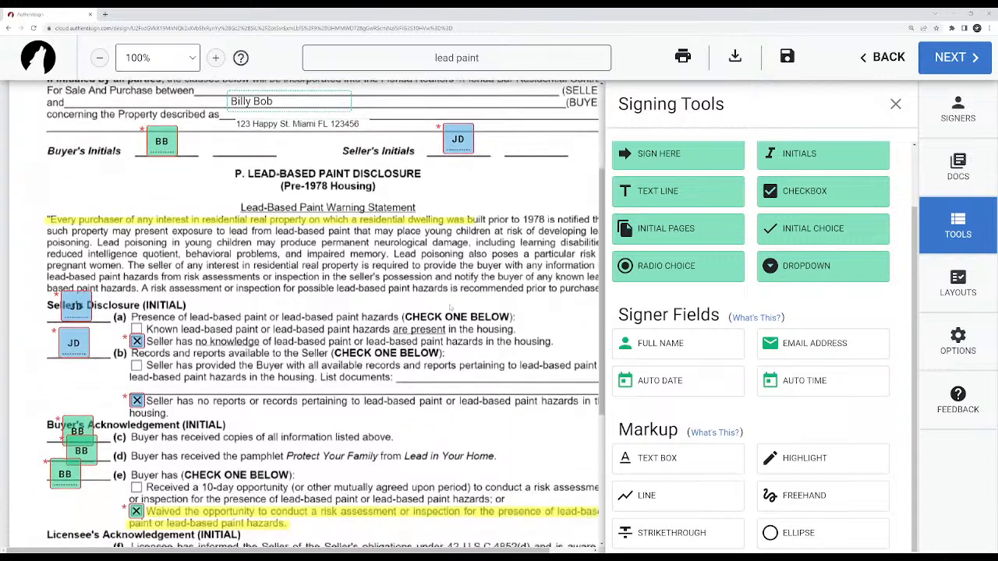
scroll(316, 252, up, 4)
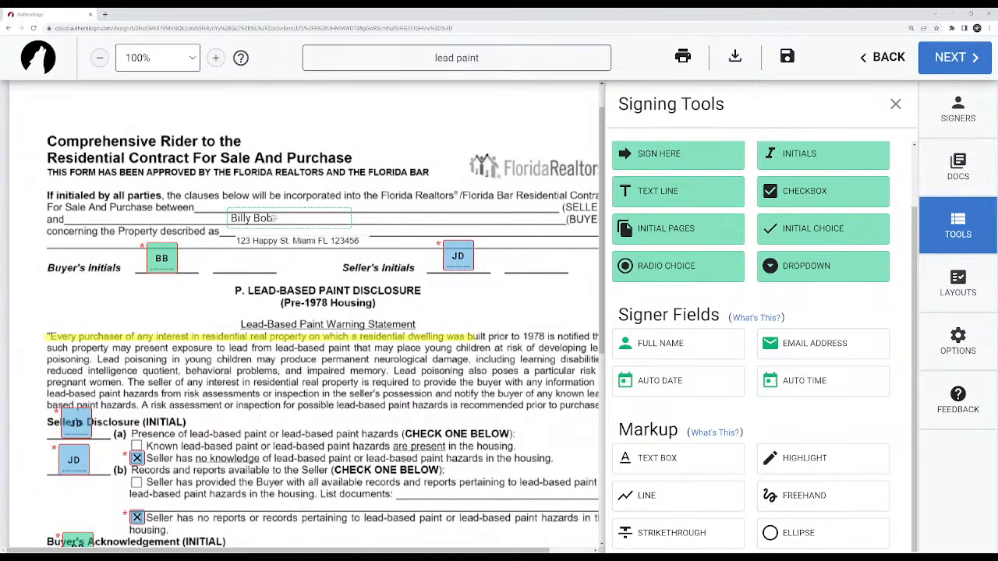
drag(277, 218, 286, 219)
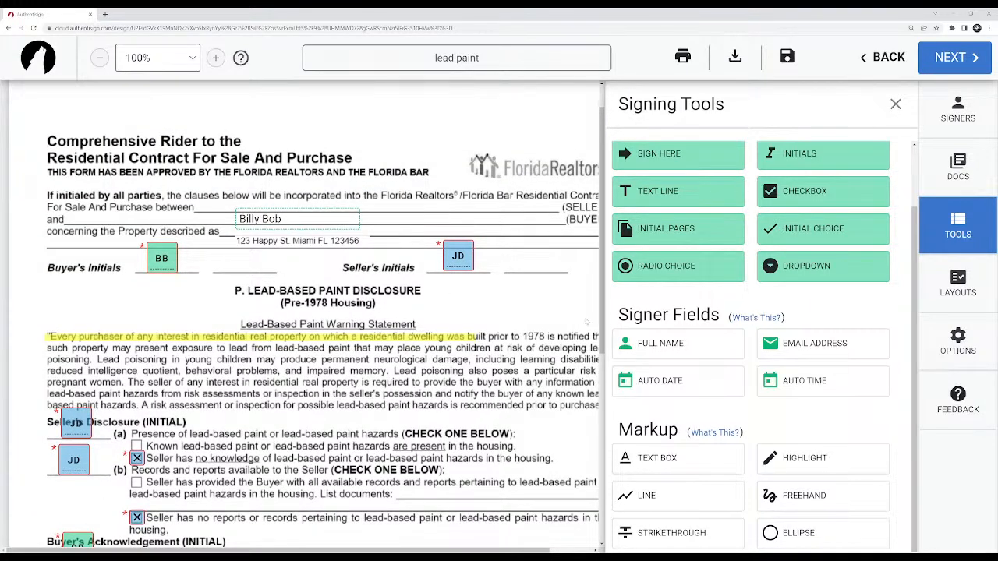
drag(811, 341, 368, 240)
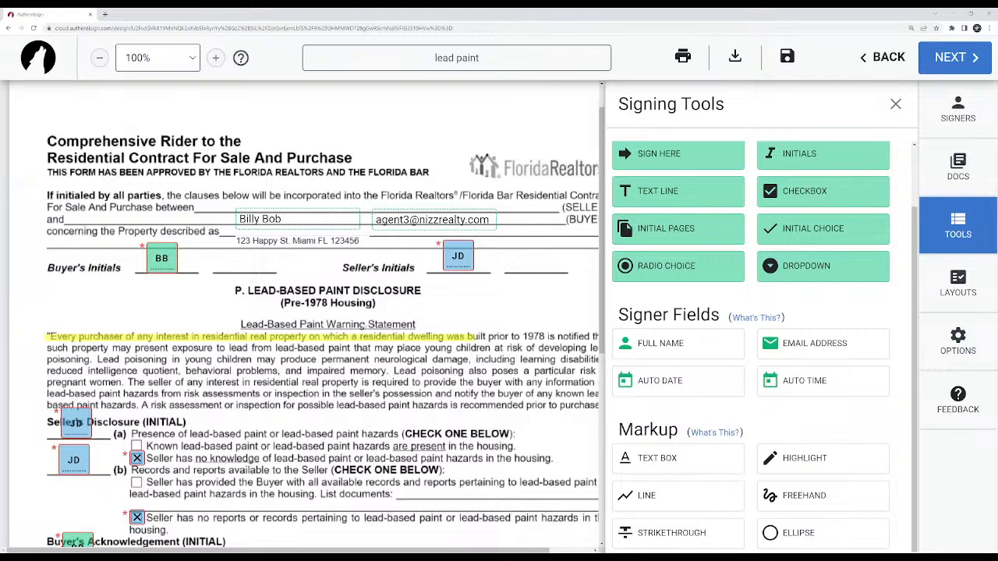
Review the settings of the seller's checkbox at the "no knowledge" of lead-based paint option.
scroll(366, 352, down, 1)
scroll(367, 353, down, 2)
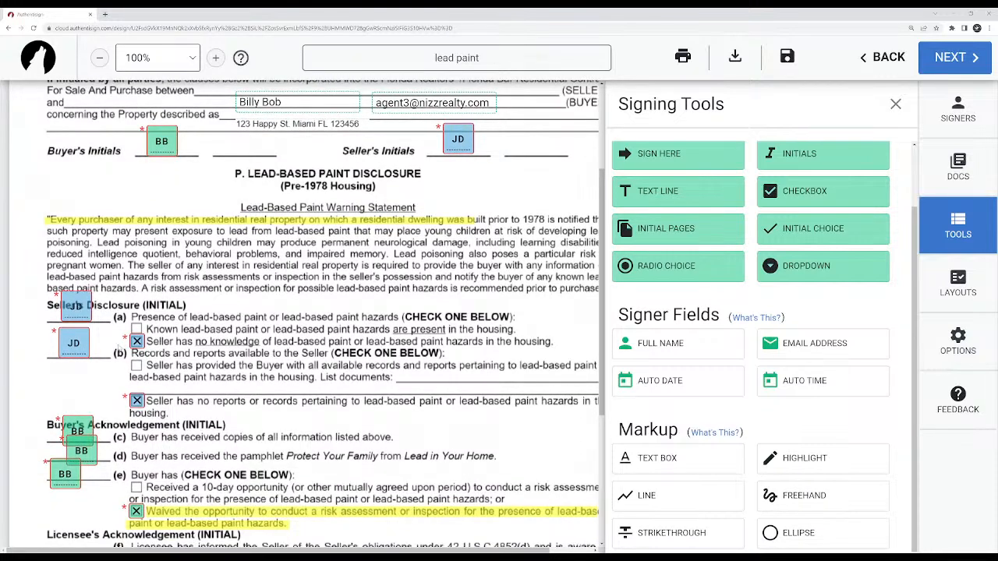
click(136, 342)
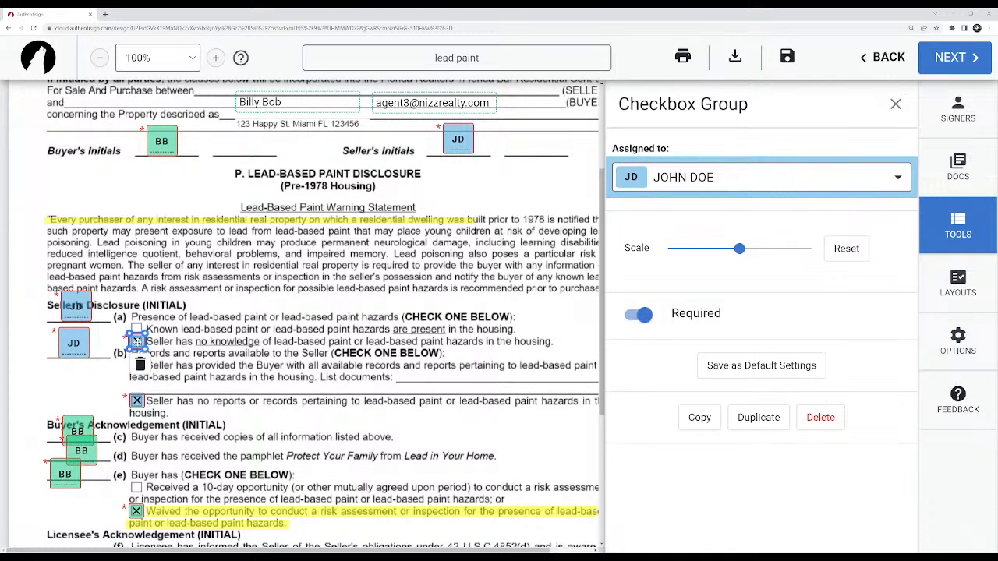
click(250, 359)
scroll(251, 358, down, 3)
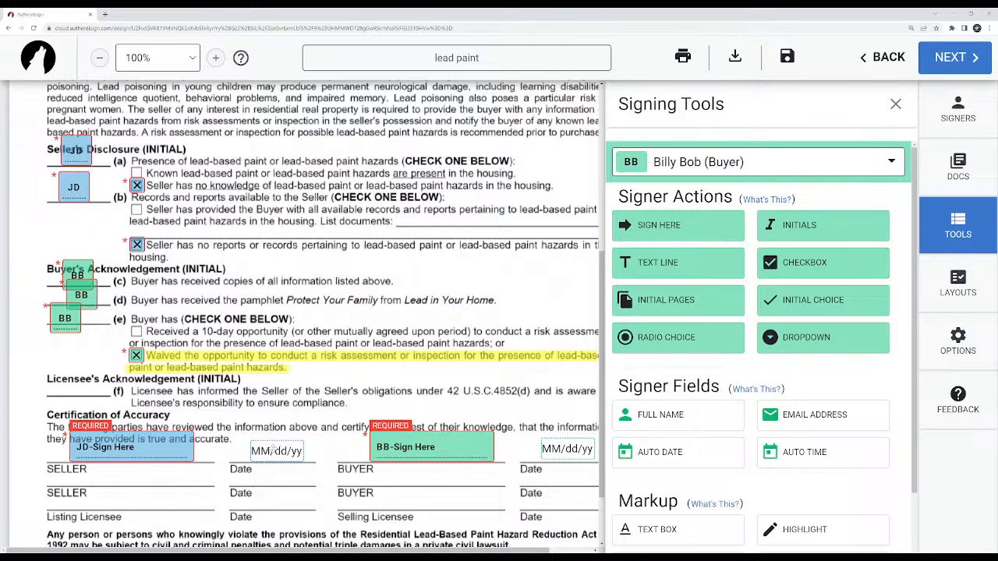
Try the Time Stamp option on the seller's signature block and turn it off again.
click(273, 451)
click(170, 443)
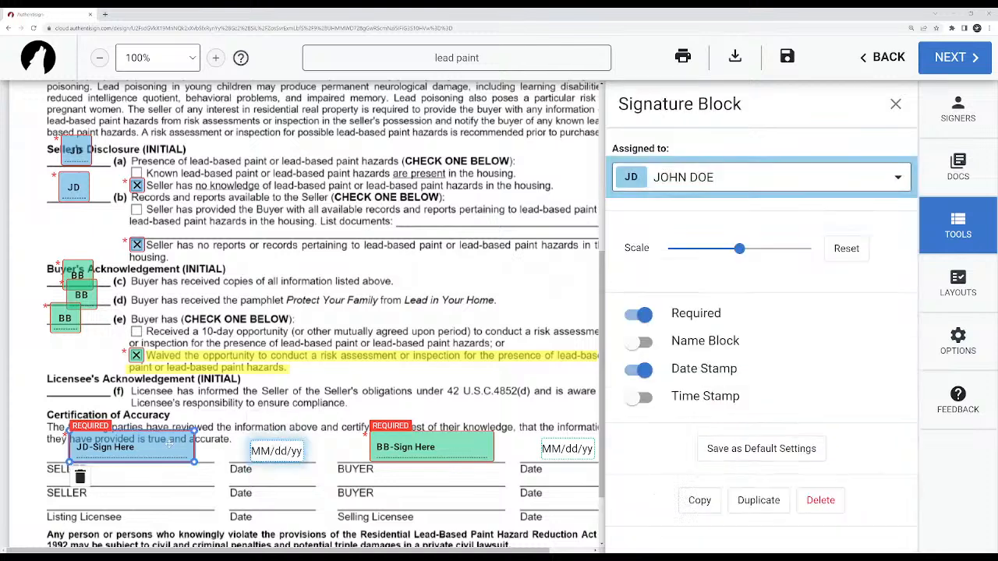
click(640, 398)
click(640, 398)
click(307, 369)
scroll(307, 369, down, 1)
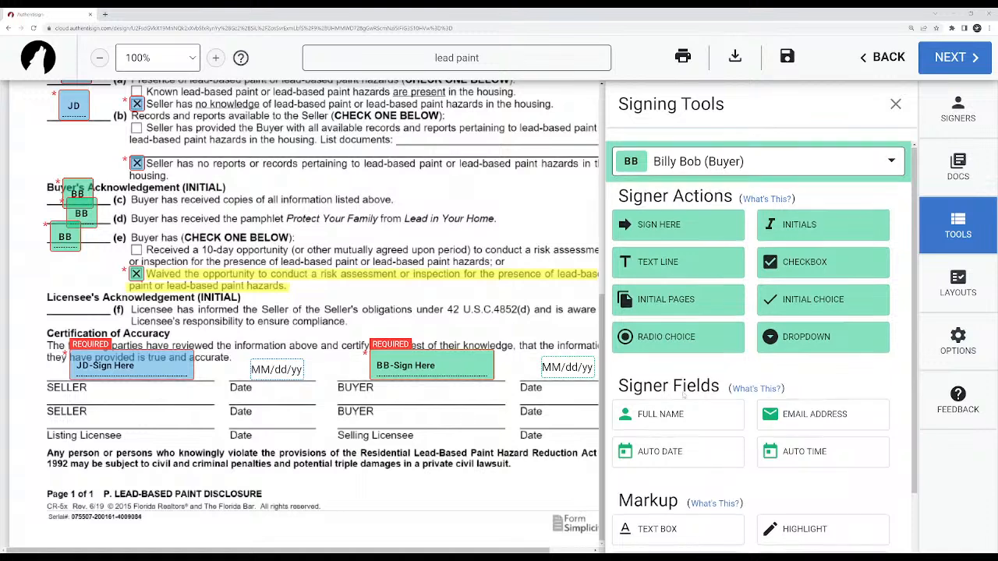
Review the available signer fields and markup tools, the layout choices and the signing options.
scroll(684, 394, down, 1)
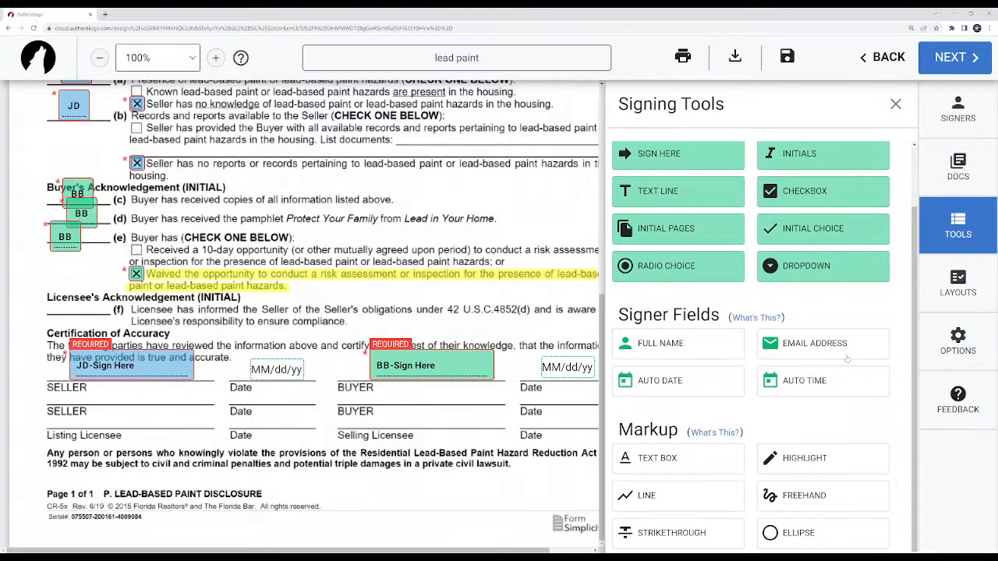
click(944, 301)
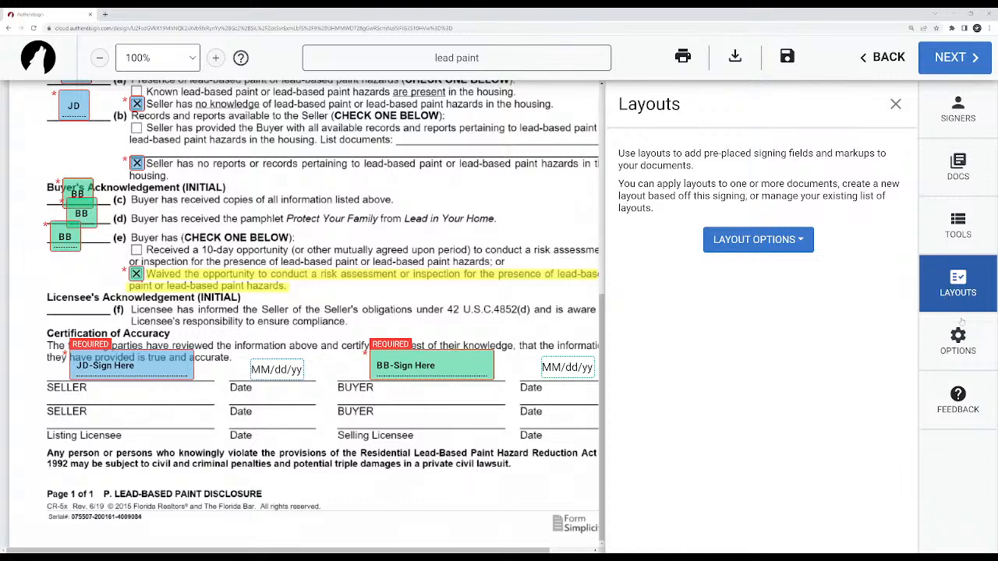
click(960, 343)
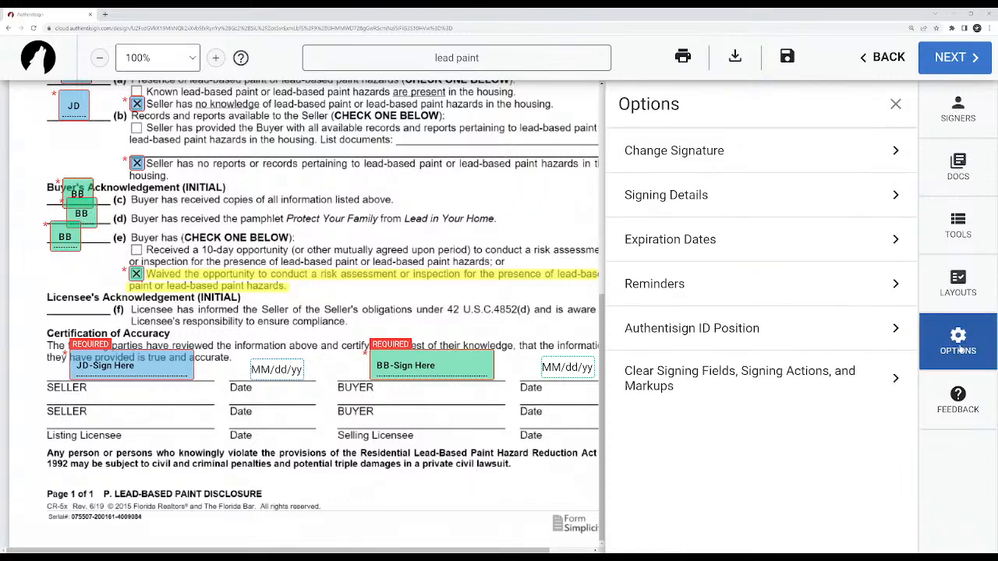
click(965, 228)
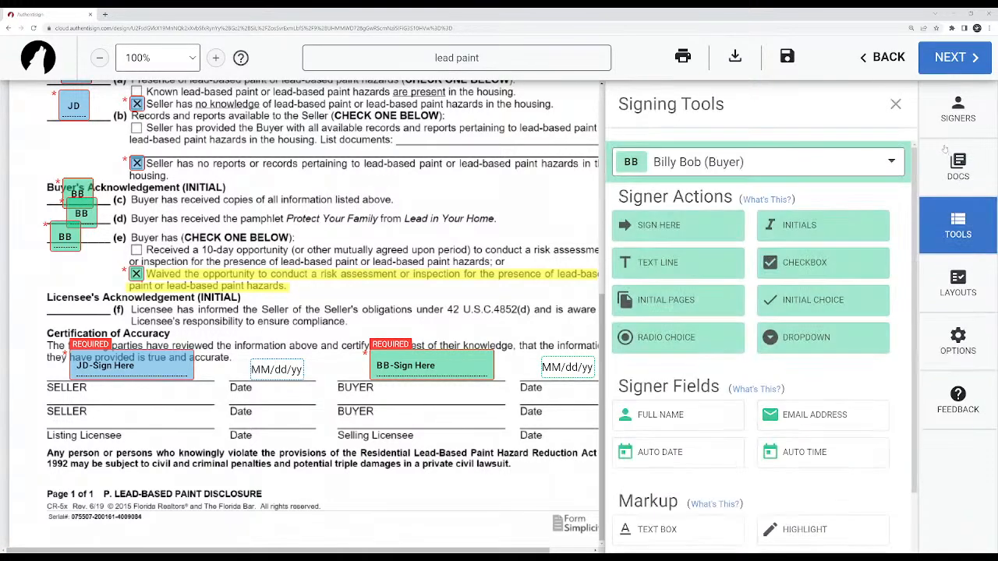
Try to proceed to the next stage of the signing, switch the active signer to the seller and dismiss the alert.
click(944, 61)
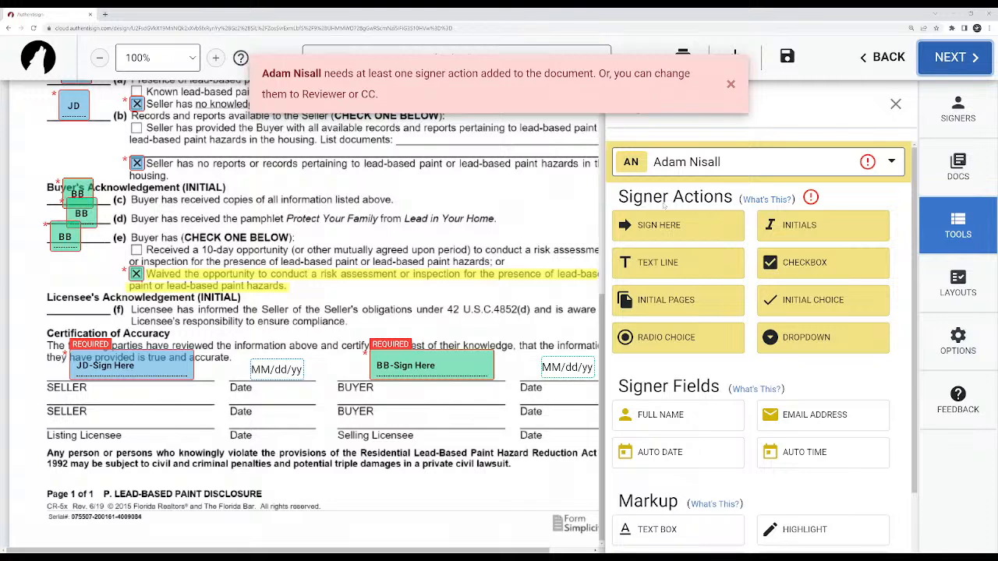
click(776, 162)
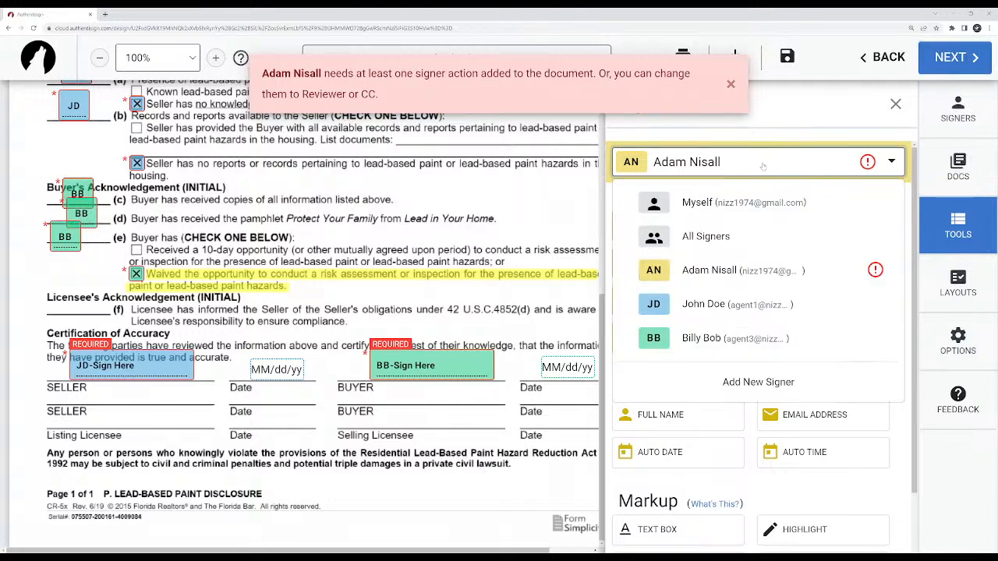
click(703, 304)
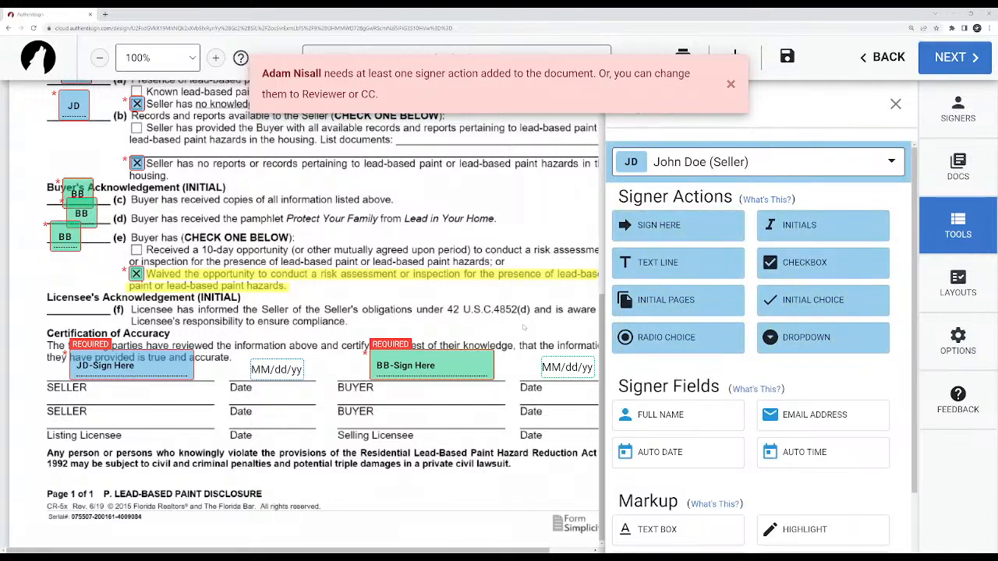
scroll(525, 329, up, 3)
click(731, 83)
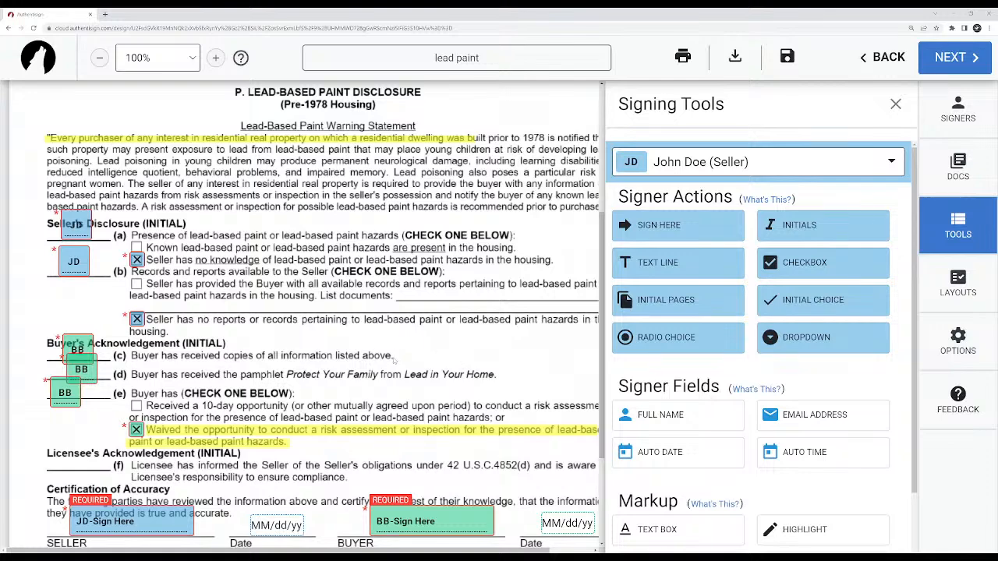
scroll(348, 311, down, 4)
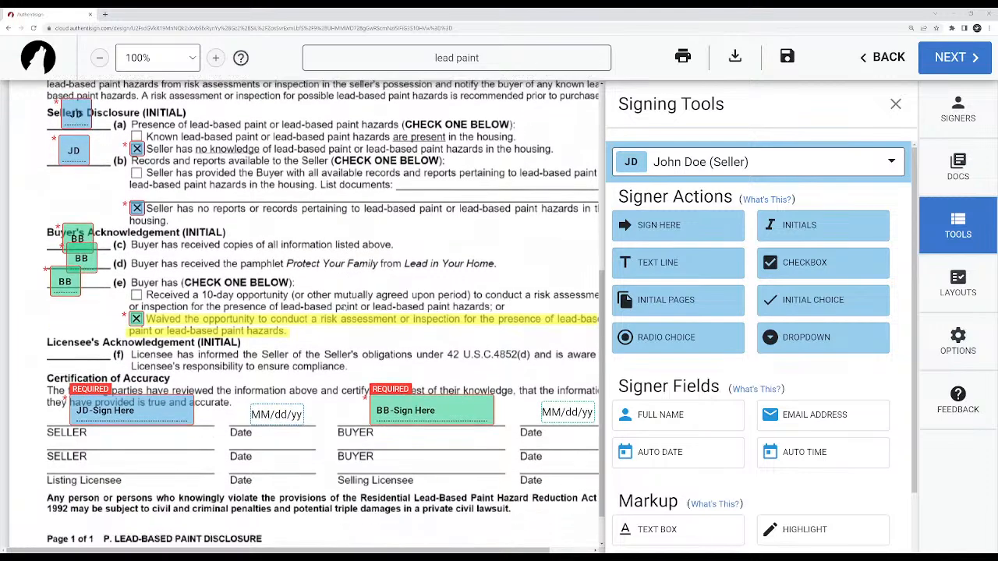
scroll(344, 309, up, 10)
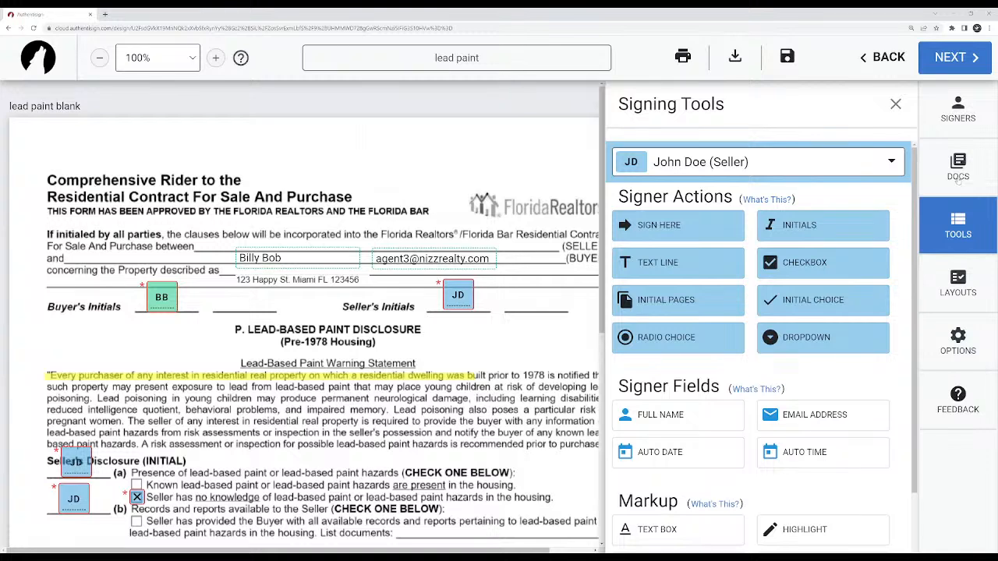
click(959, 113)
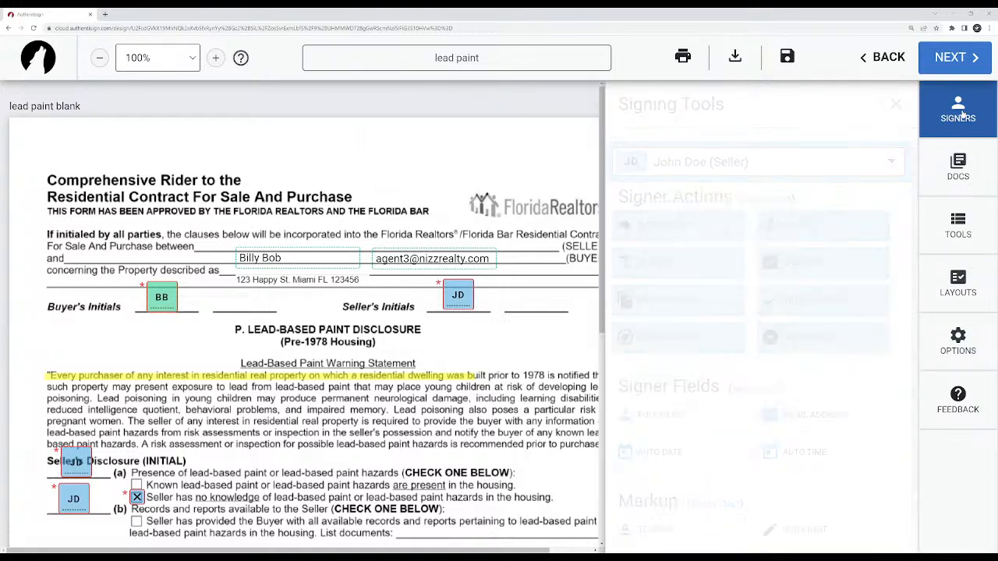
click(961, 166)
click(961, 242)
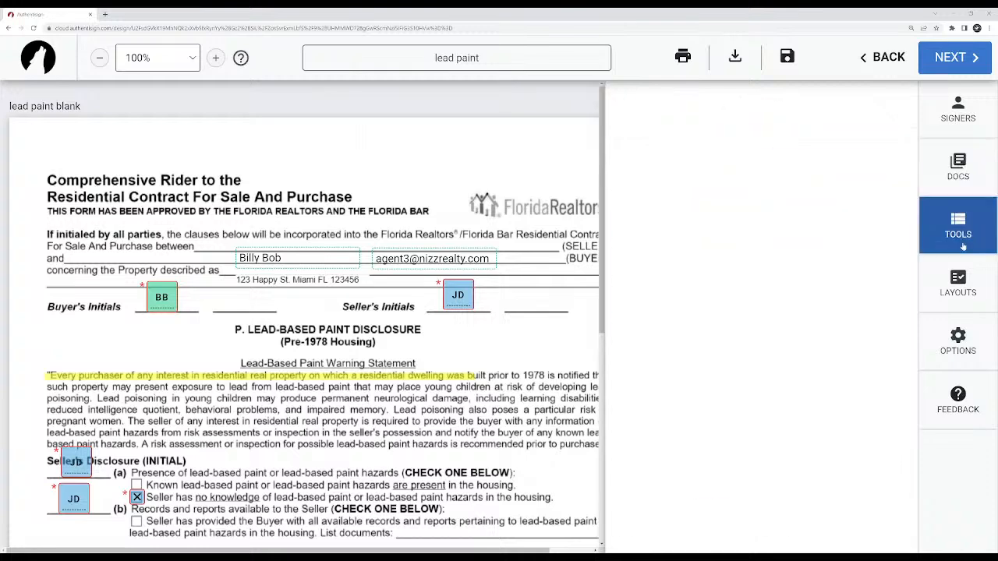
Delete the buyer's email address field beside the buyer's full name at the beginning of the rider.
scroll(748, 437, down, 1)
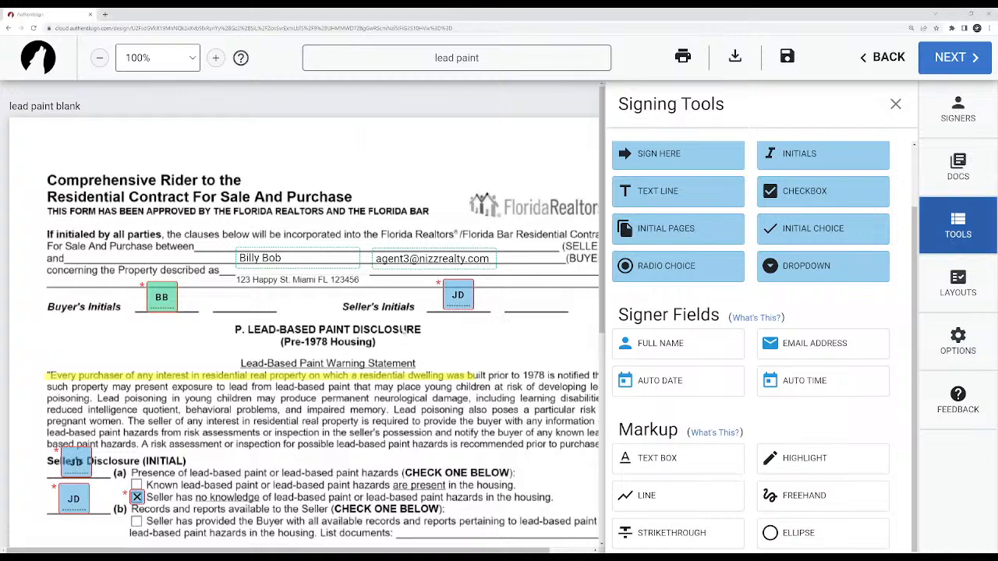
scroll(311, 312, down, 1)
scroll(463, 257, up, 1)
click(463, 256)
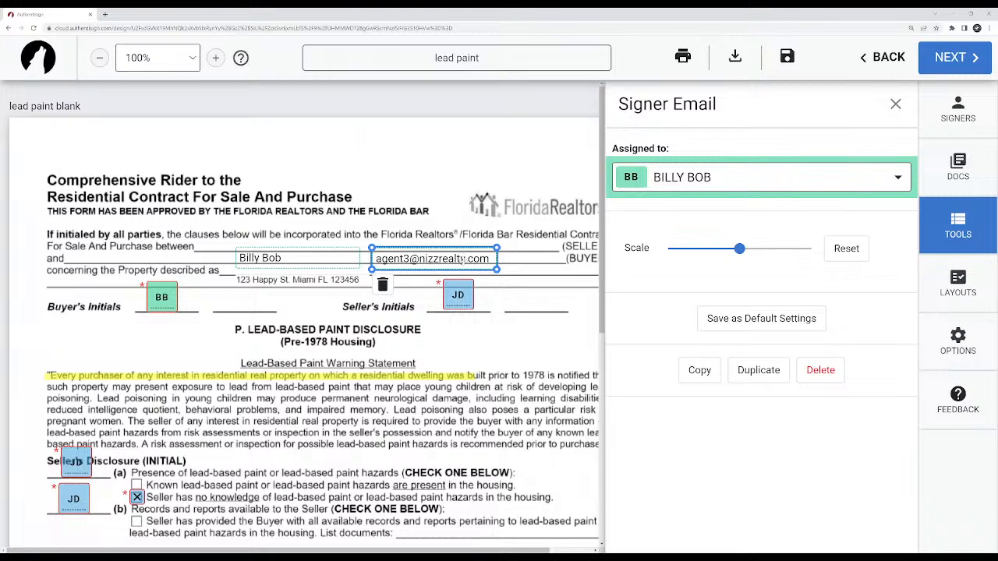
key(Delete)
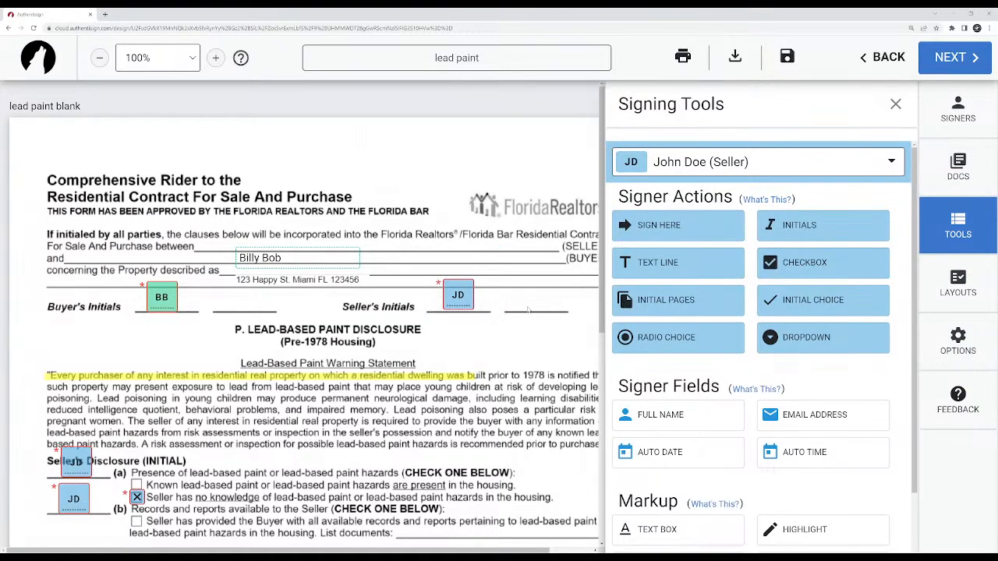